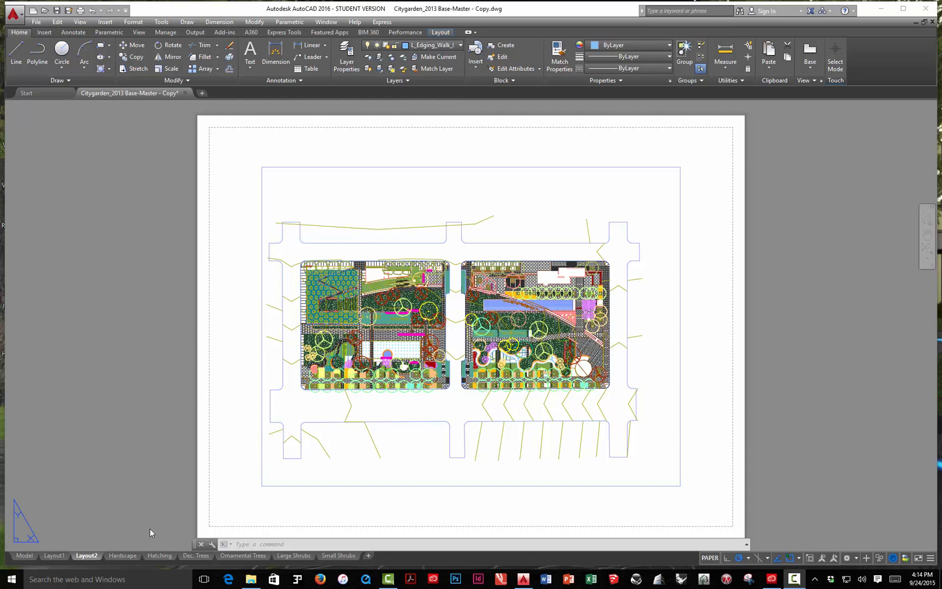
Step: Open the Hardscape layout and examine the line weights of the walls and paving in the western block
left_click(136, 556)
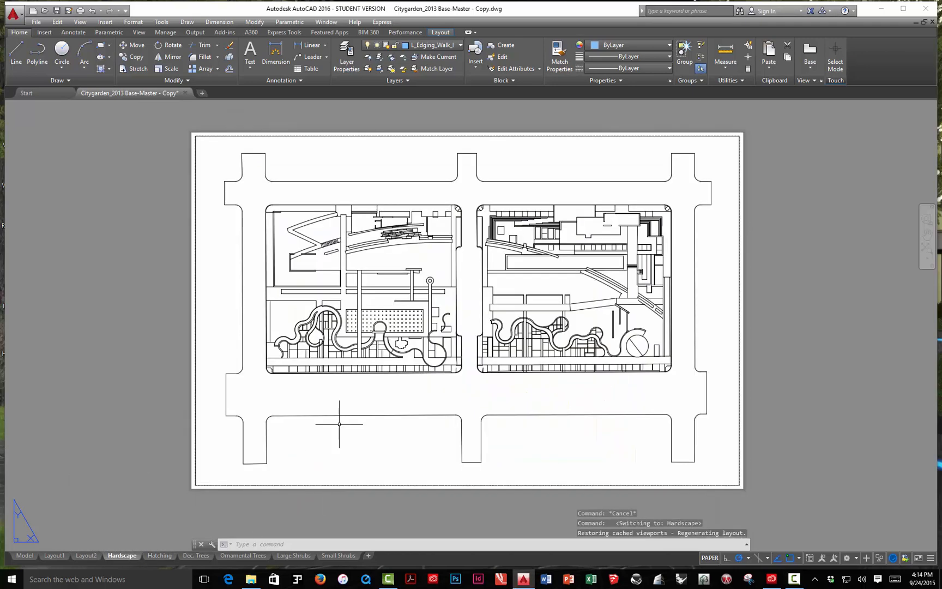
scroll(455, 304, "up", 2)
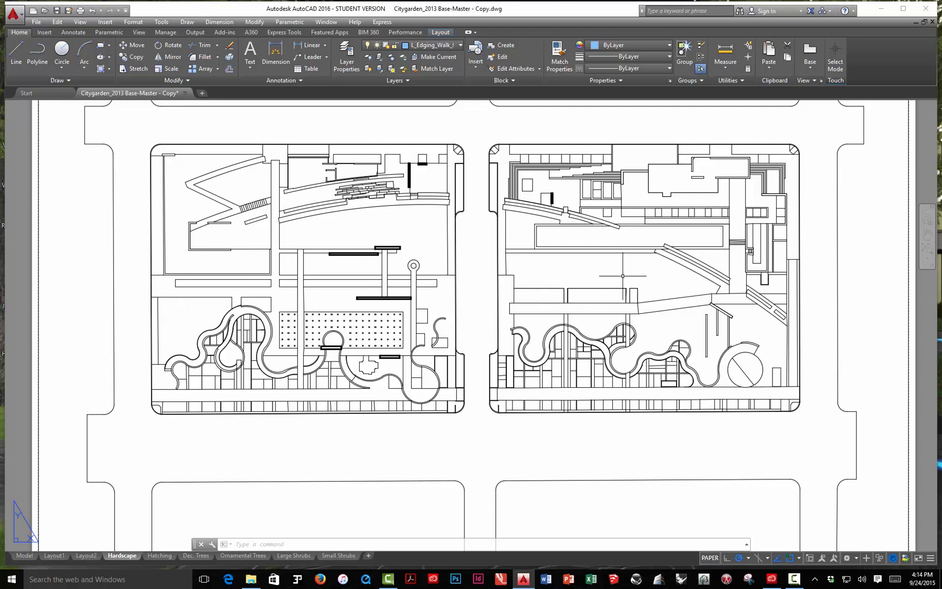
scroll(377, 241, "down", 2)
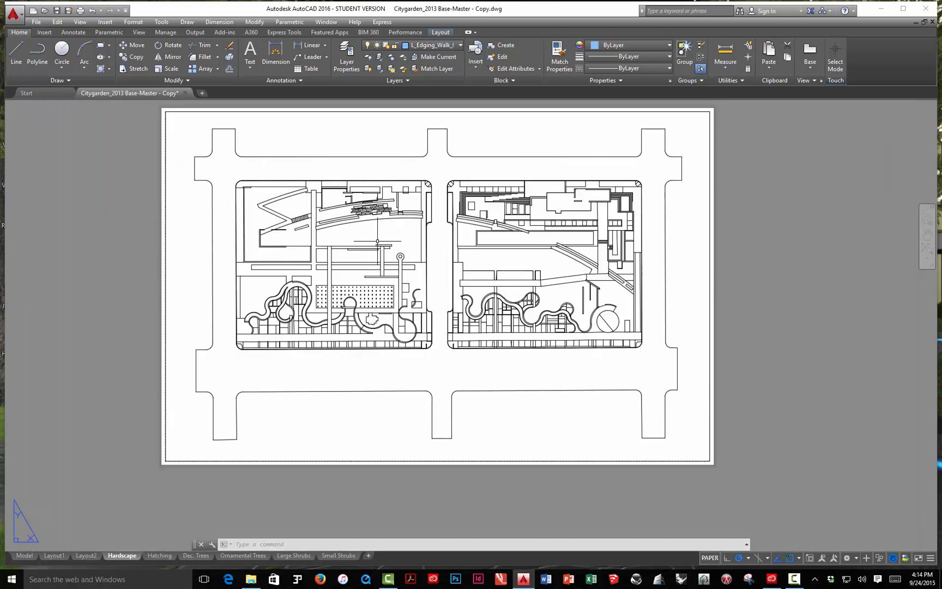
scroll(377, 240, "up", 5)
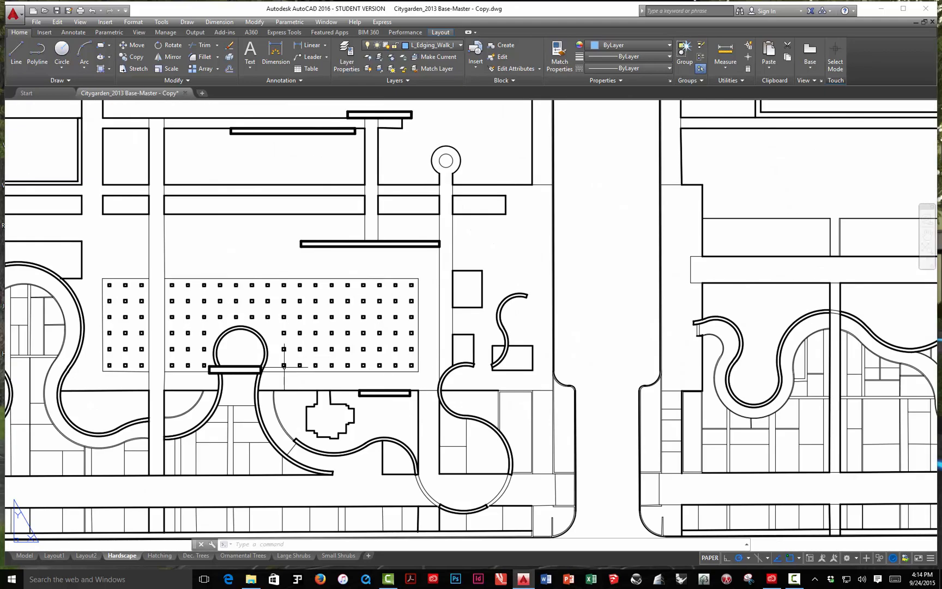
middle_click_drag(336, 282, 616, 182)
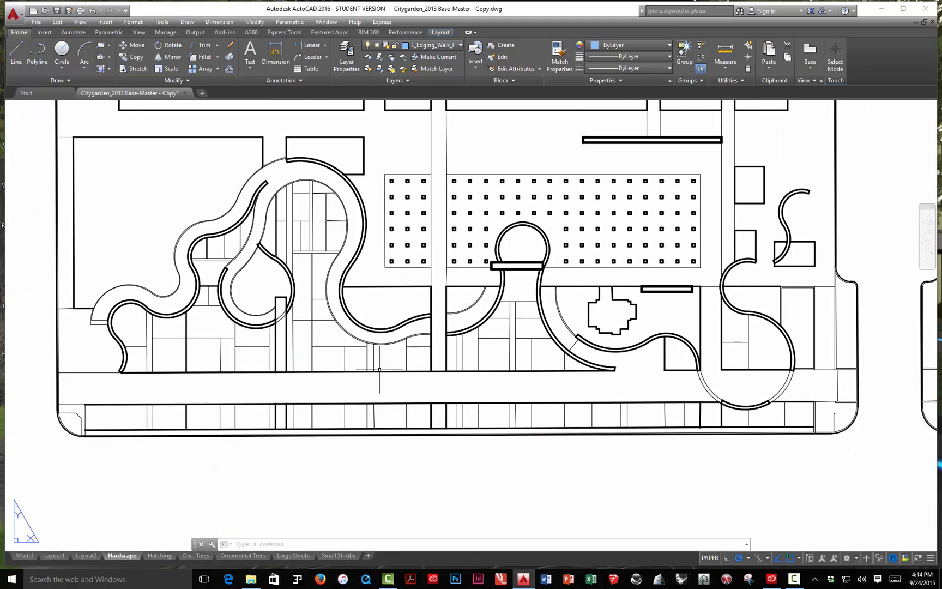
scroll(362, 435, "up", 3)
scroll(362, 435, "down", 3)
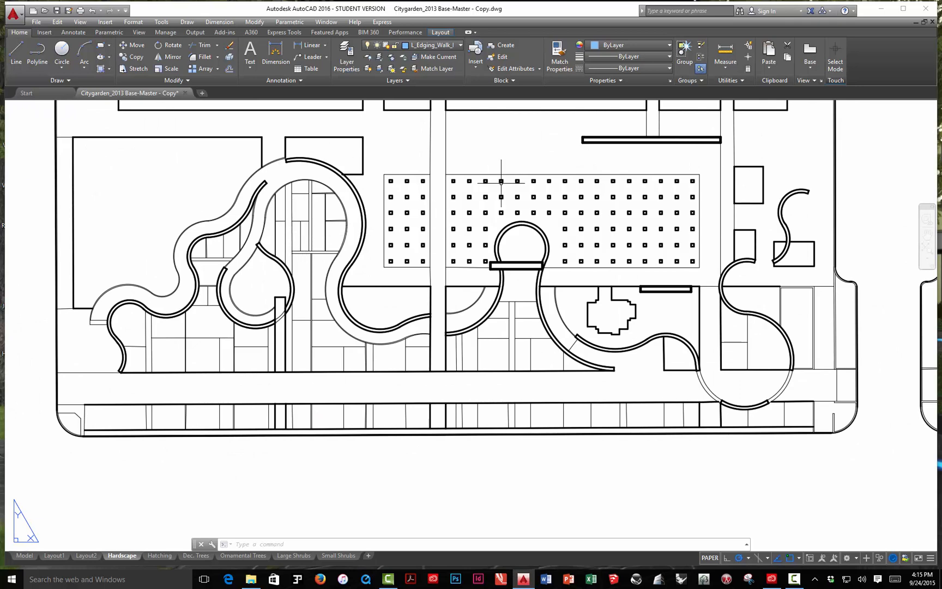
middle_click_drag(501, 183, 416, 269)
middle_click_drag(484, 240, 464, 280)
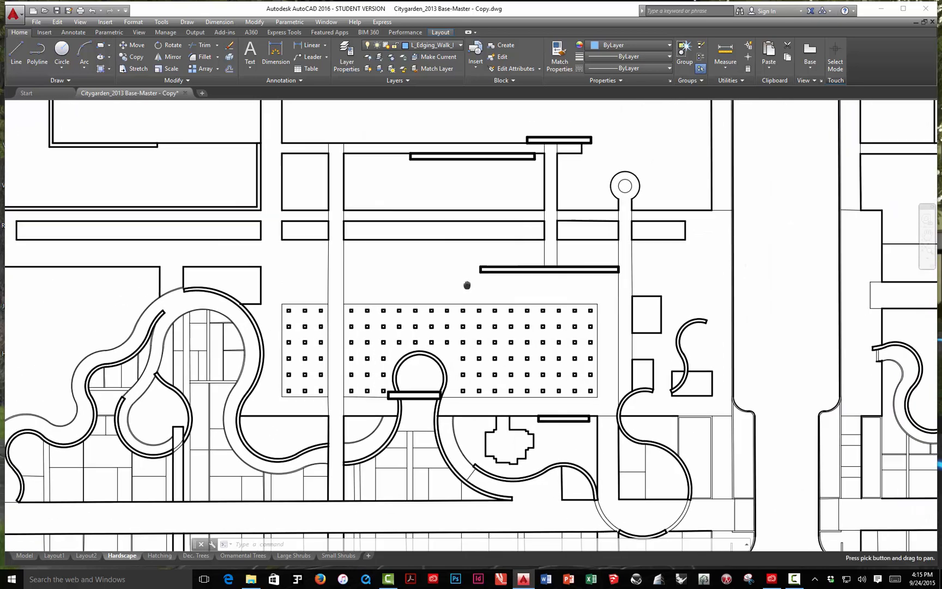
scroll(522, 205, "down", 4)
scroll(522, 205, "down", 2)
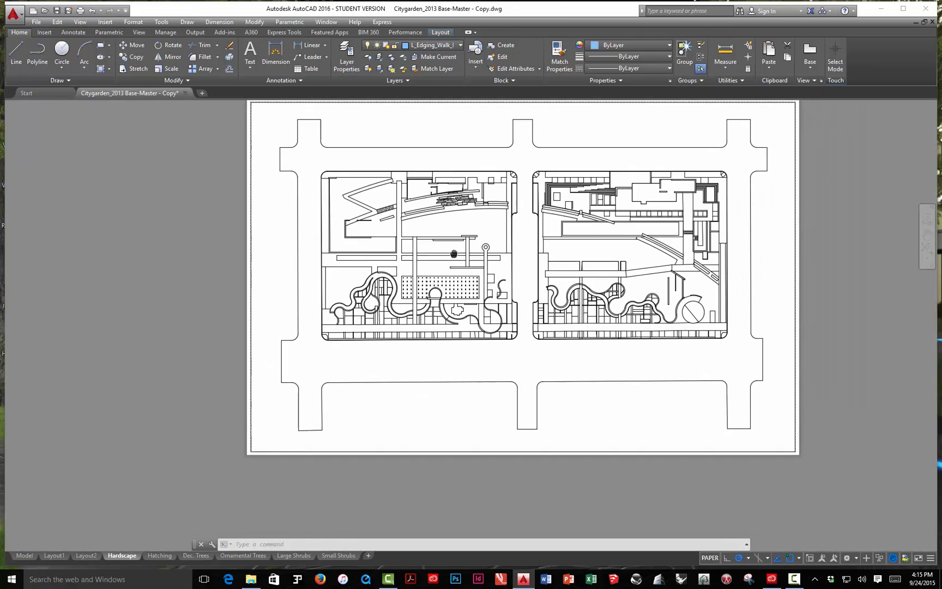
Step: Examine the steps, walls and edging in the eastern block of the Hardscape layout, including the whole sheet
scroll(528, 235, "up", 8)
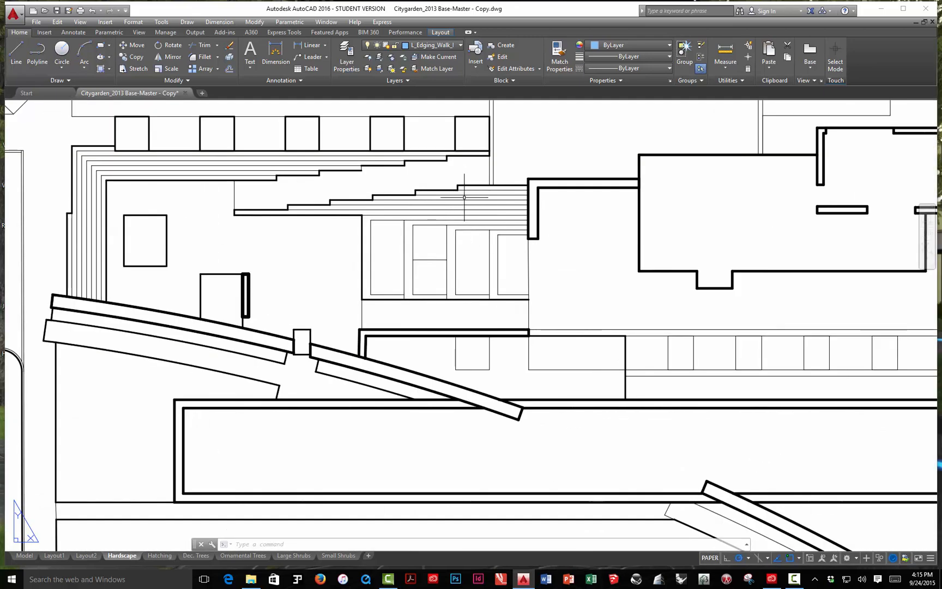
scroll(463, 224, "down", 5)
middle_click_drag(431, 303, 560, 290)
scroll(562, 289, "down", 1)
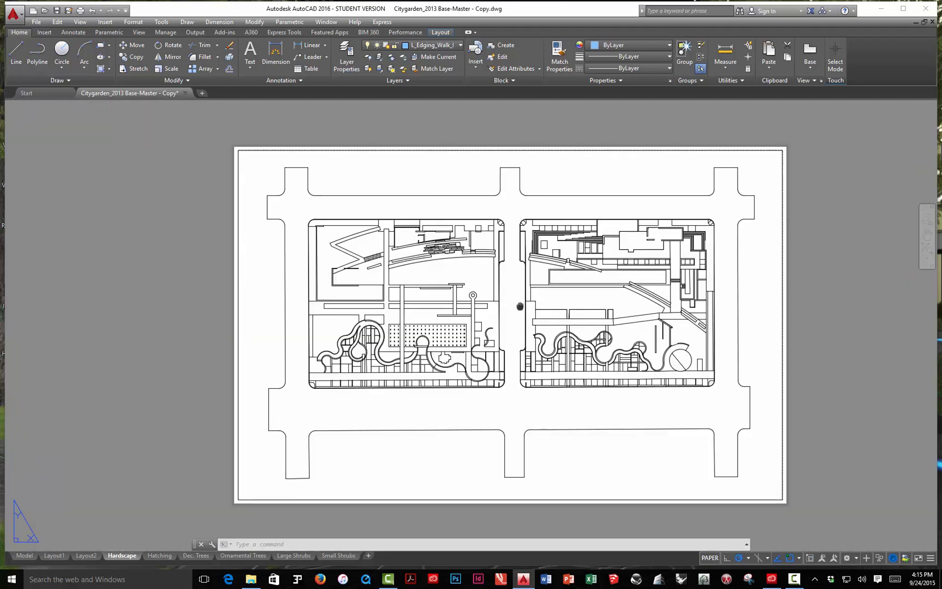
scroll(520, 306, "up", 2)
middle_click_drag(493, 301, 481, 295)
scroll(480, 293, "down", 4)
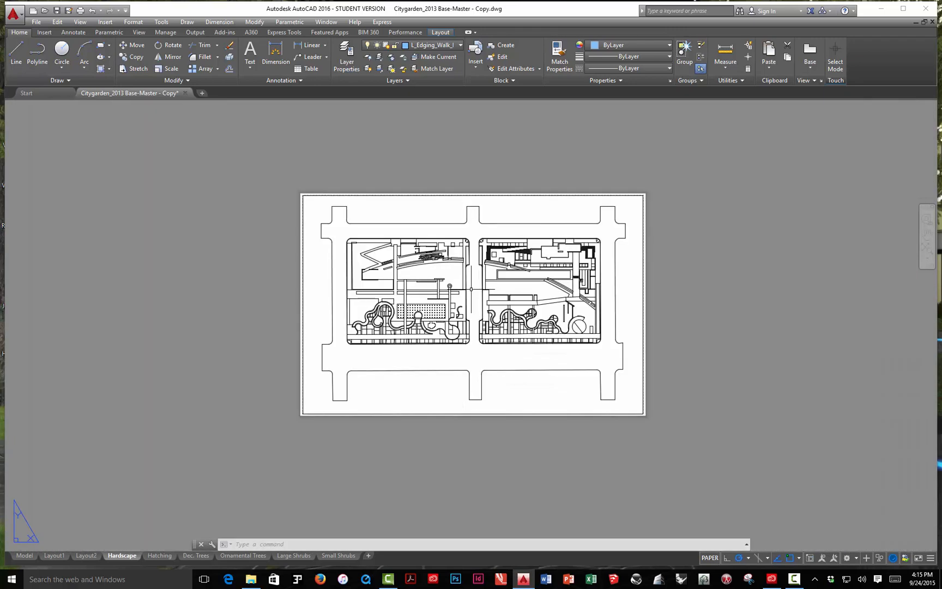
scroll(378, 389, "up", 1)
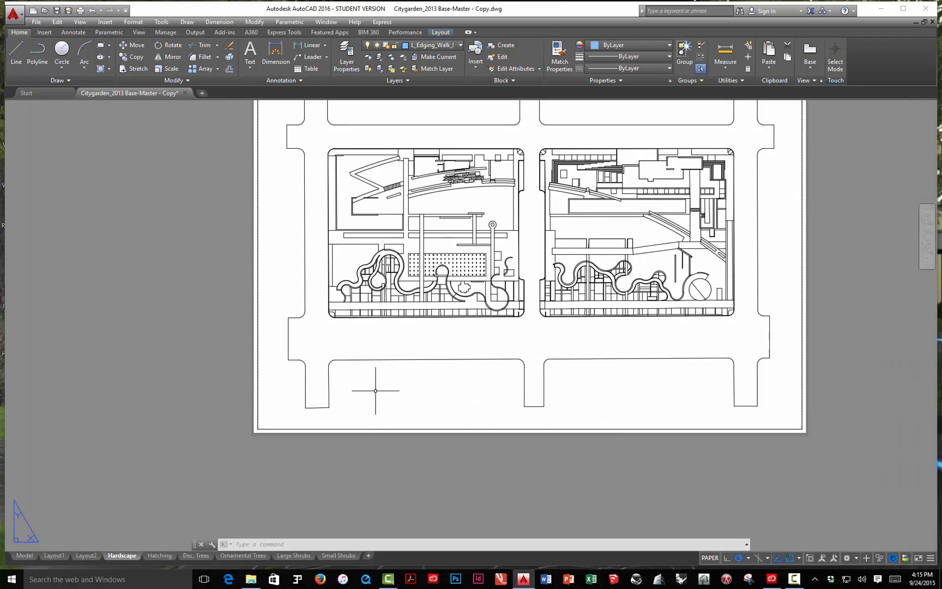
middle_click_drag(455, 307, 394, 367)
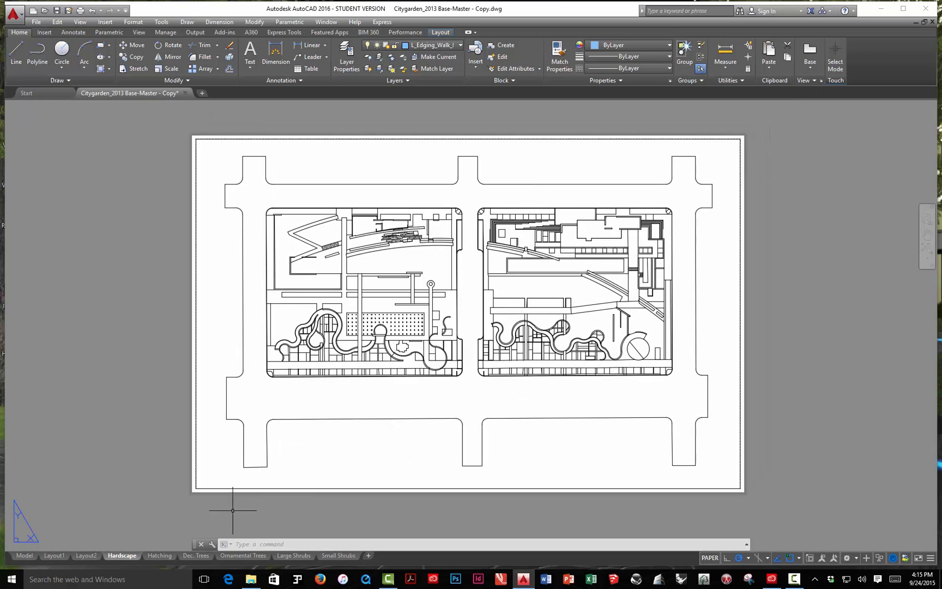
Step: Review the Hatching, Dec. Trees and Ornamental Trees layouts one after another
left_click(159, 554)
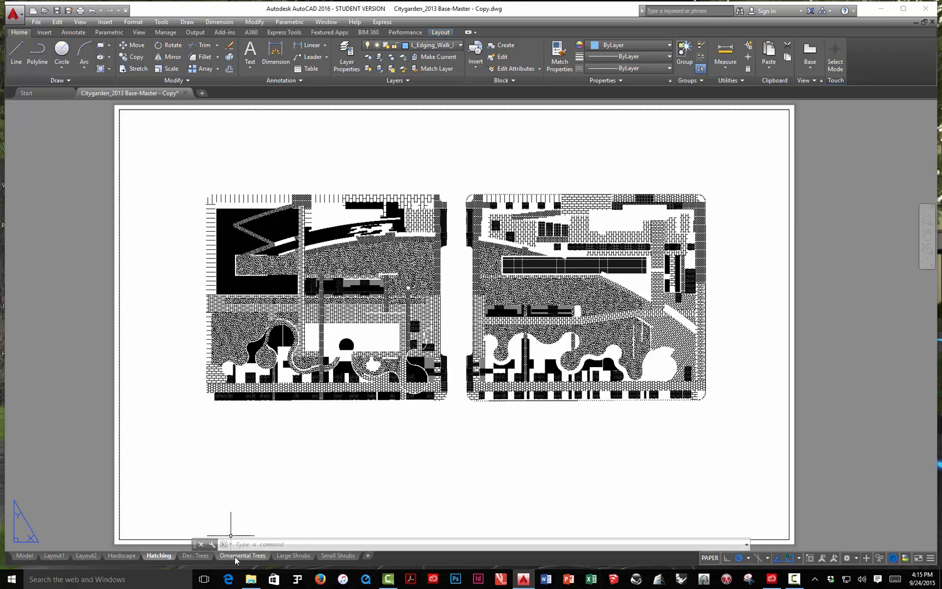
left_click(202, 555)
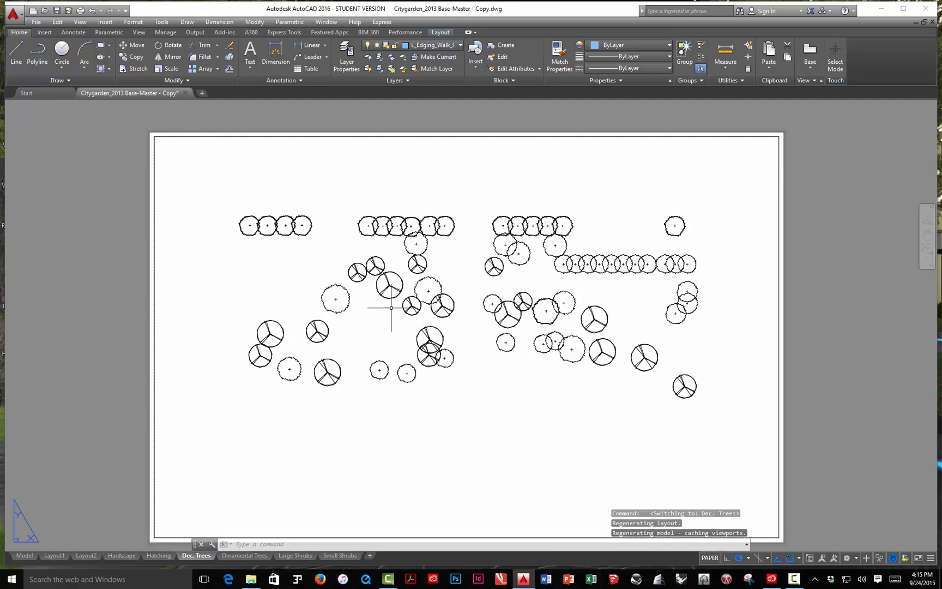
left_click(246, 556)
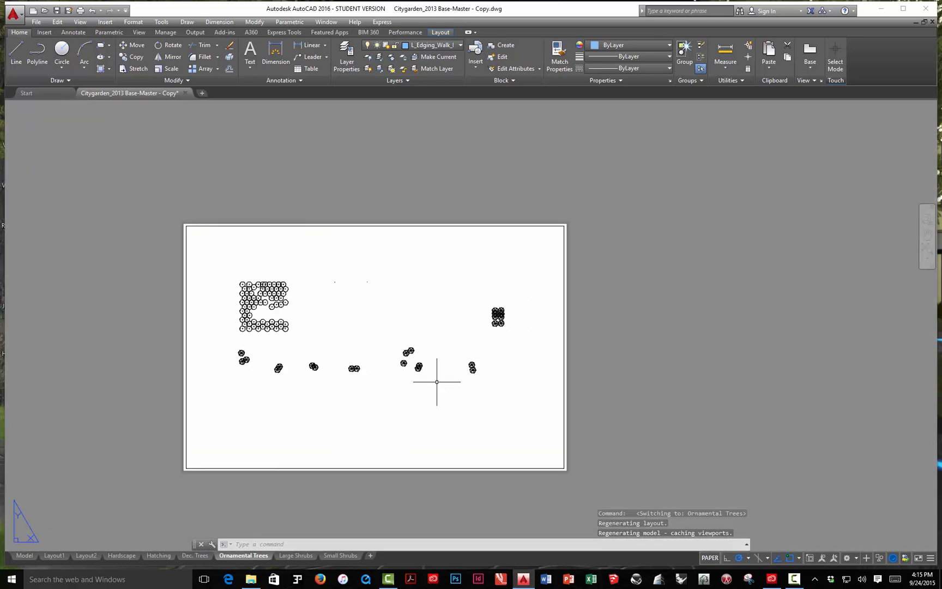
scroll(436, 385, "up", 2)
middle_click_drag(435, 385, 518, 385)
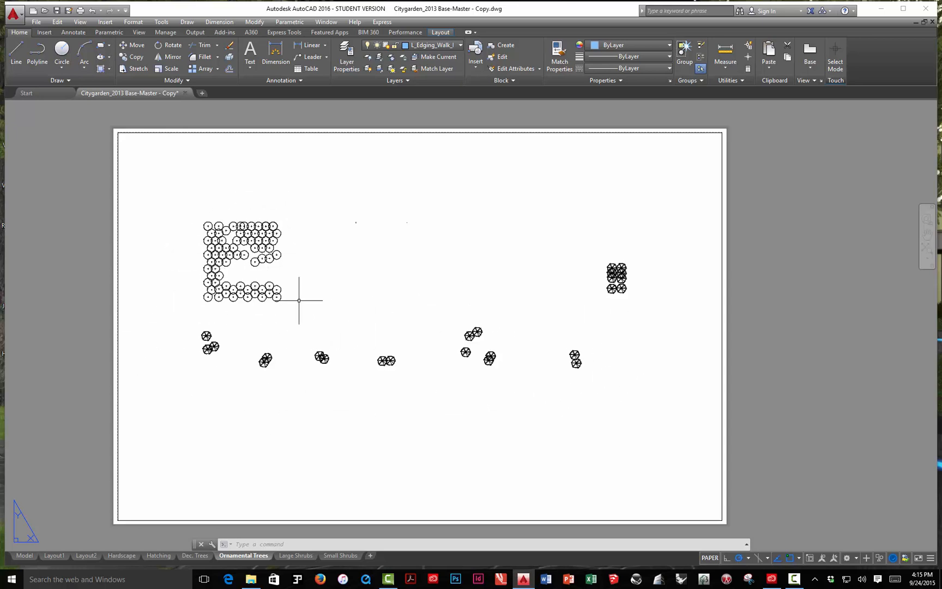
Step: Review the Large Shrubs and Small Shrubs layouts, examining the shrub groups on the Small Shrubs sheet up close
left_click(297, 556)
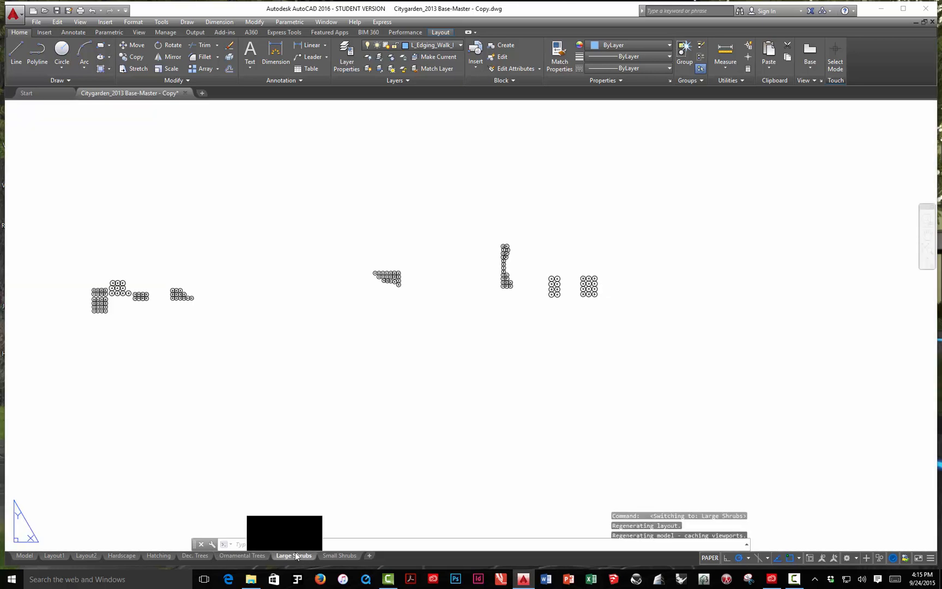
left_click(336, 554)
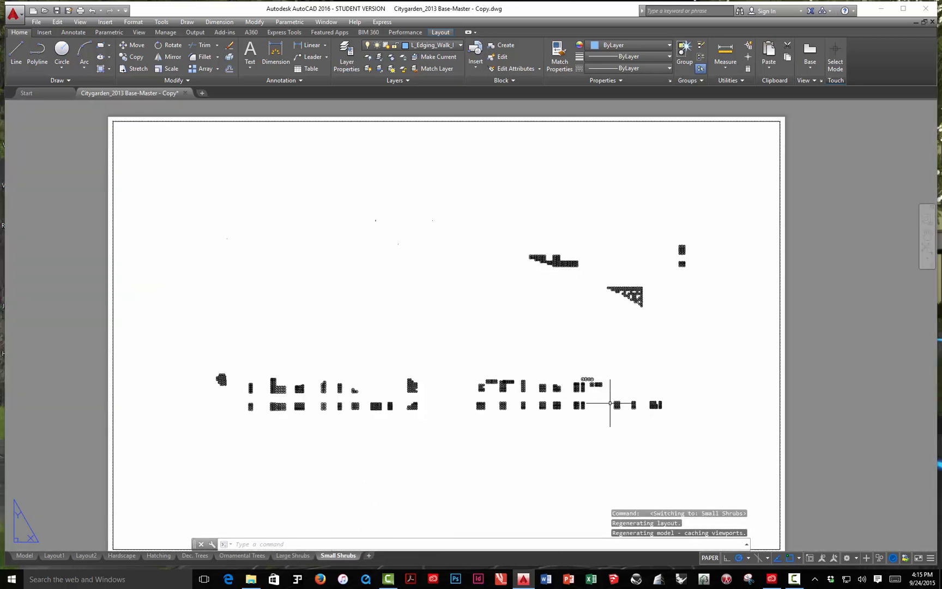
scroll(607, 402, "up", 4)
scroll(607, 402, "down", 2)
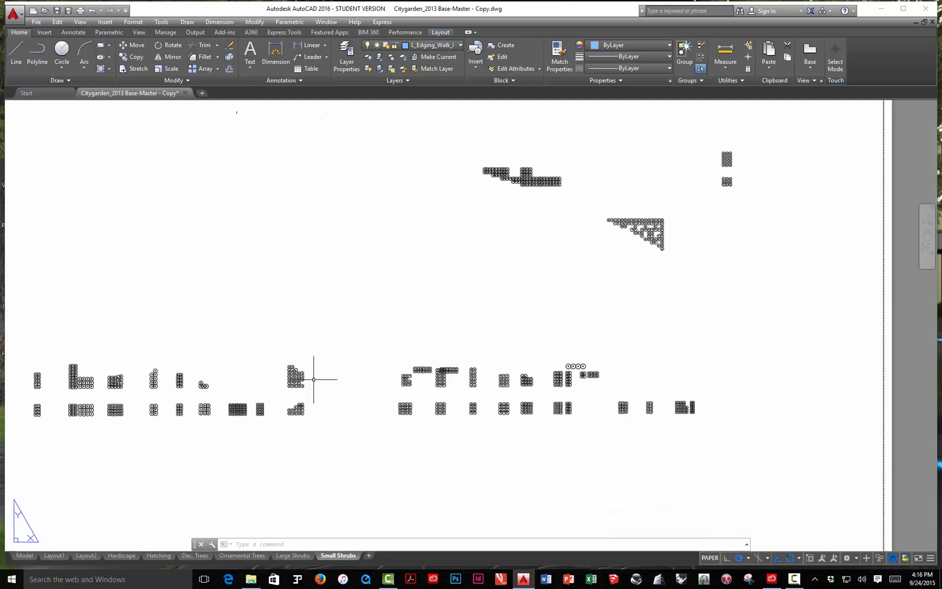
scroll(316, 373, "up", 5)
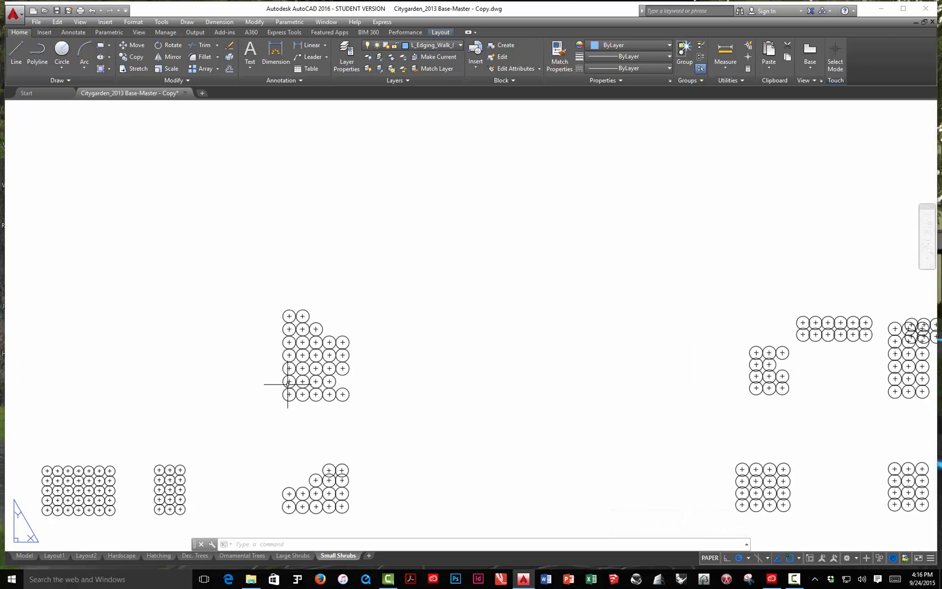
middle_click_drag(311, 359, 700, 234)
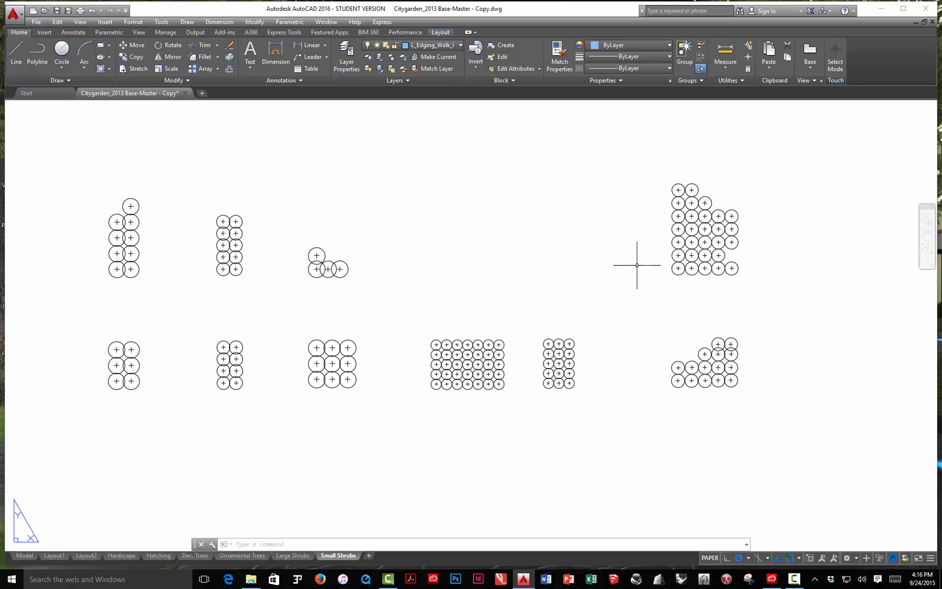
scroll(352, 289, "down", 5)
scroll(352, 288, "down", 3)
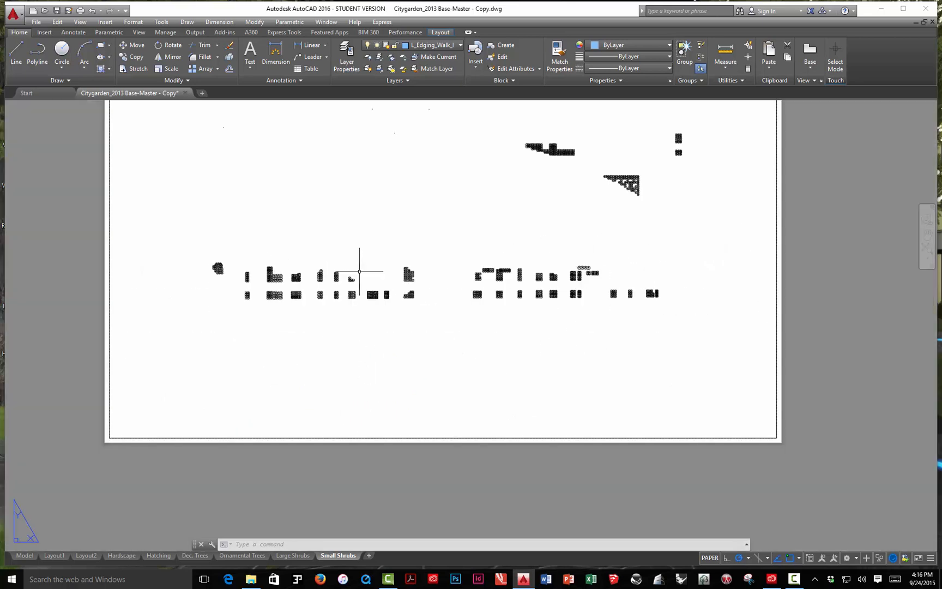
scroll(404, 312, "down", 2)
scroll(404, 312, "up", 2)
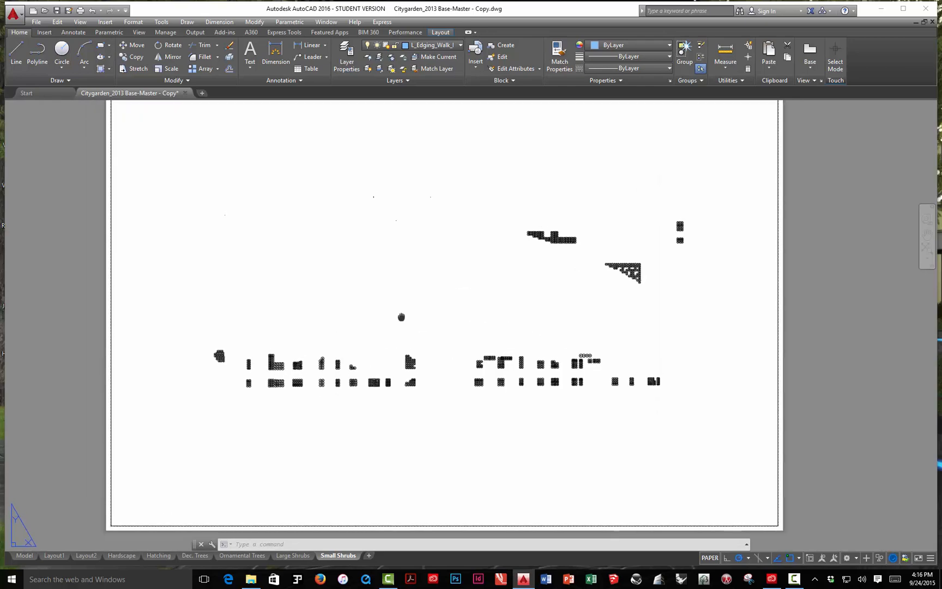
Step: Go back through the shrub, tree, hatching and hardscape layouts and return to Layout2
left_click(297, 556)
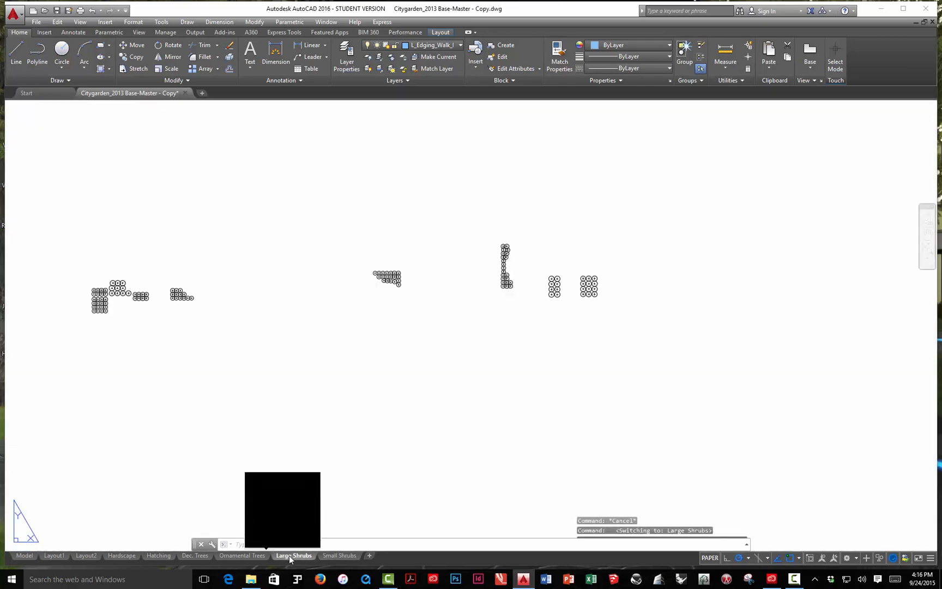
left_click(257, 553)
left_click(201, 555)
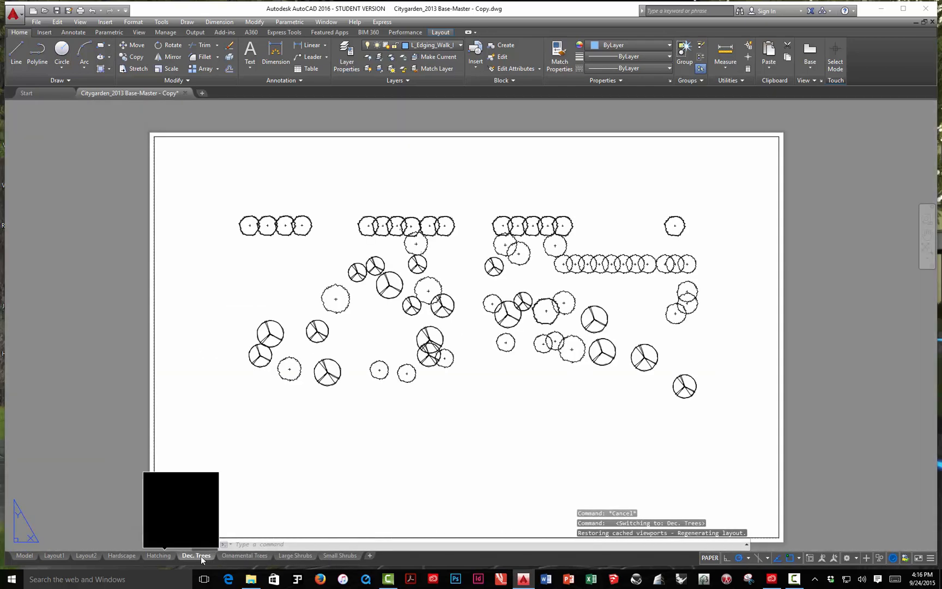
left_click(159, 555)
left_click(119, 555)
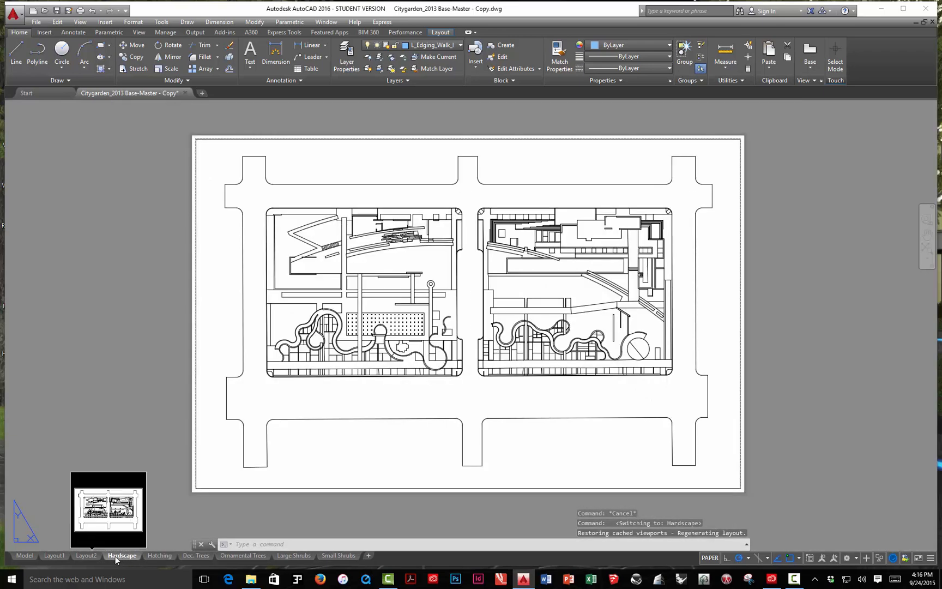
left_click(96, 557)
middle_click_drag(399, 393, 374, 377)
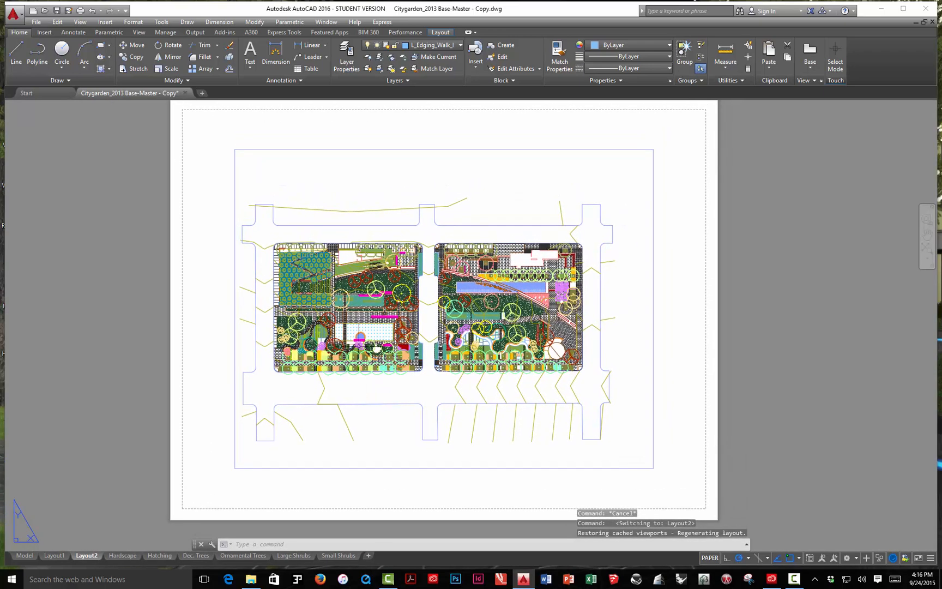
right_click(86, 560)
left_click(117, 483)
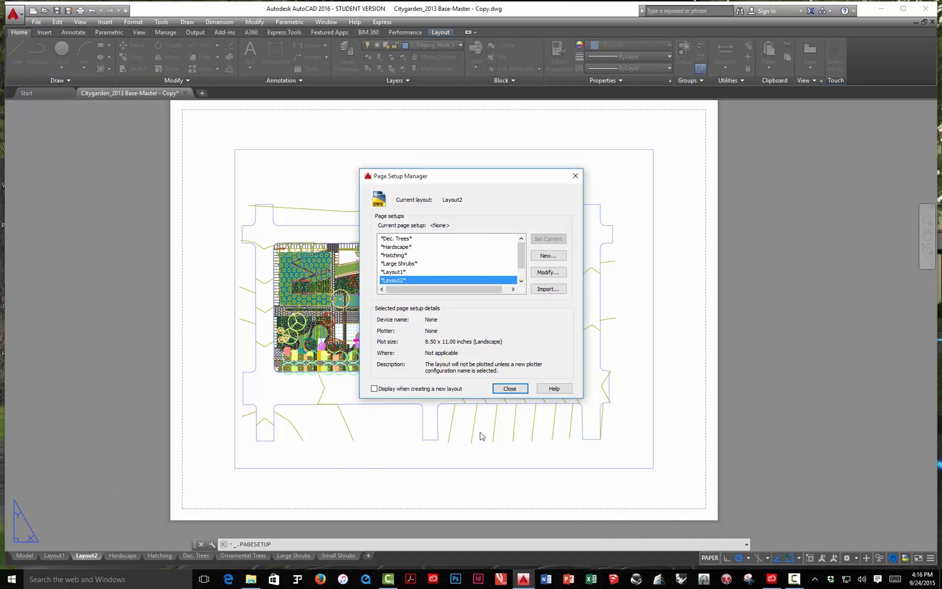
left_click(510, 389)
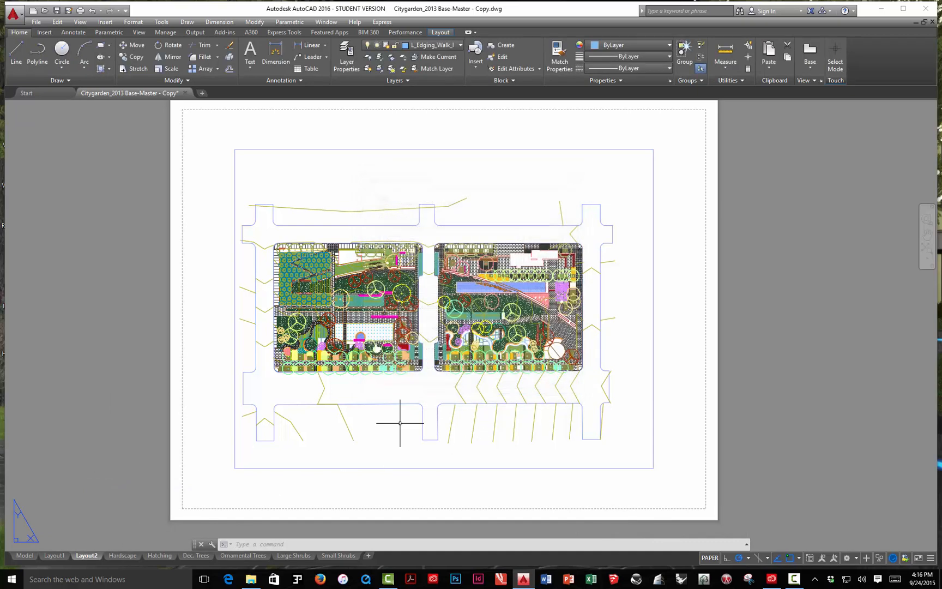
Step: Modify the page setup of Layout2 to use the DWG To PDF.pc3 plotter
right_click(80, 557)
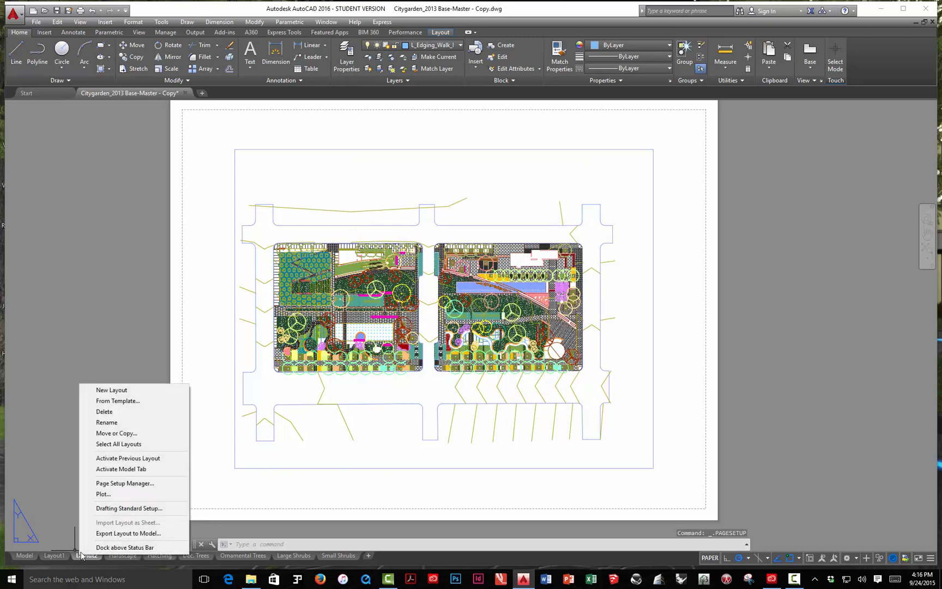
left_click(114, 483)
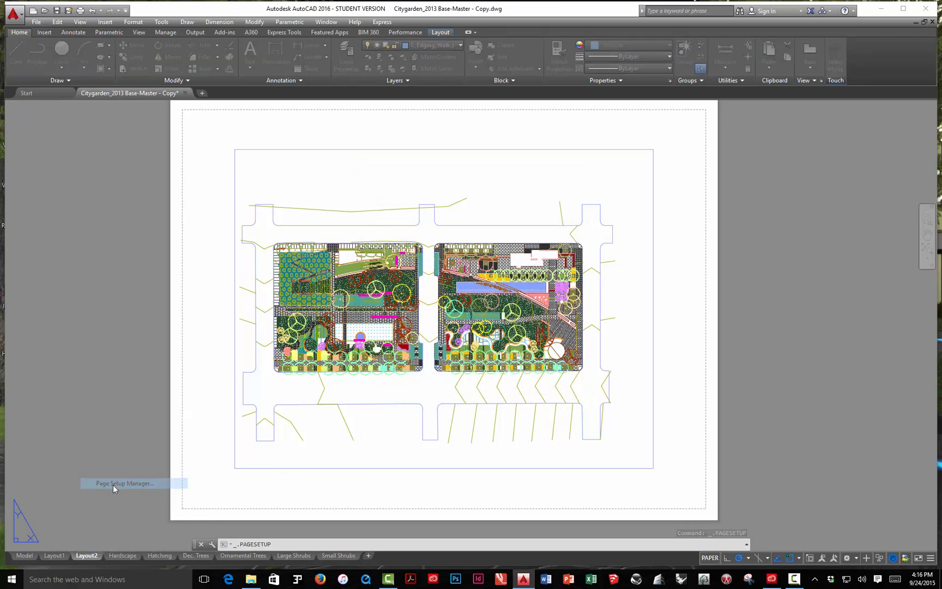
left_click(546, 272)
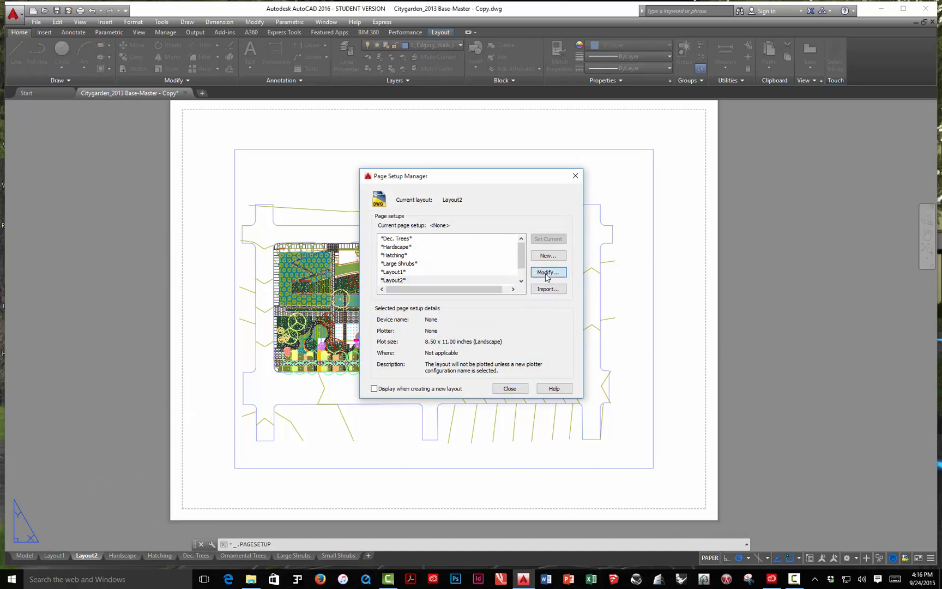
left_click(375, 220)
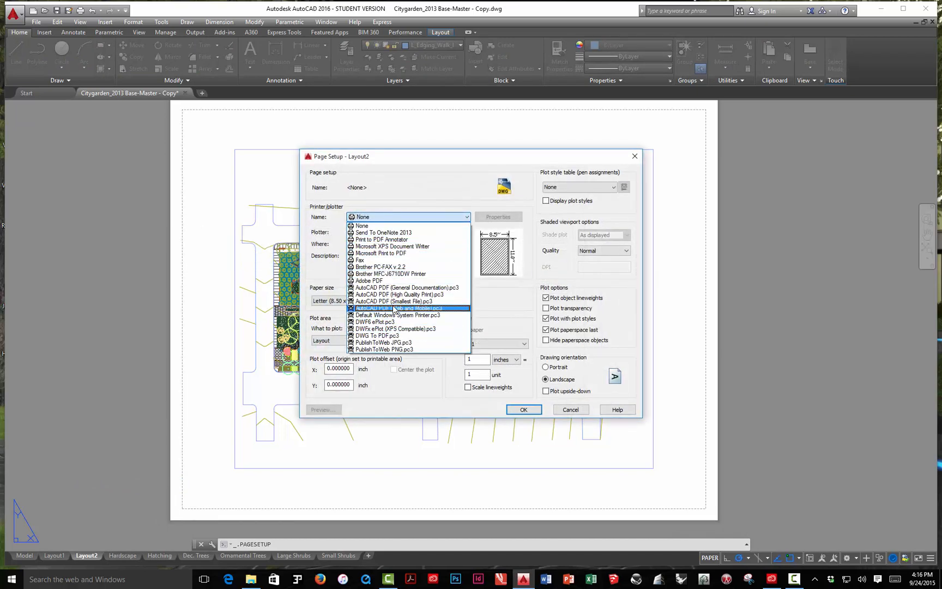
left_click(379, 335)
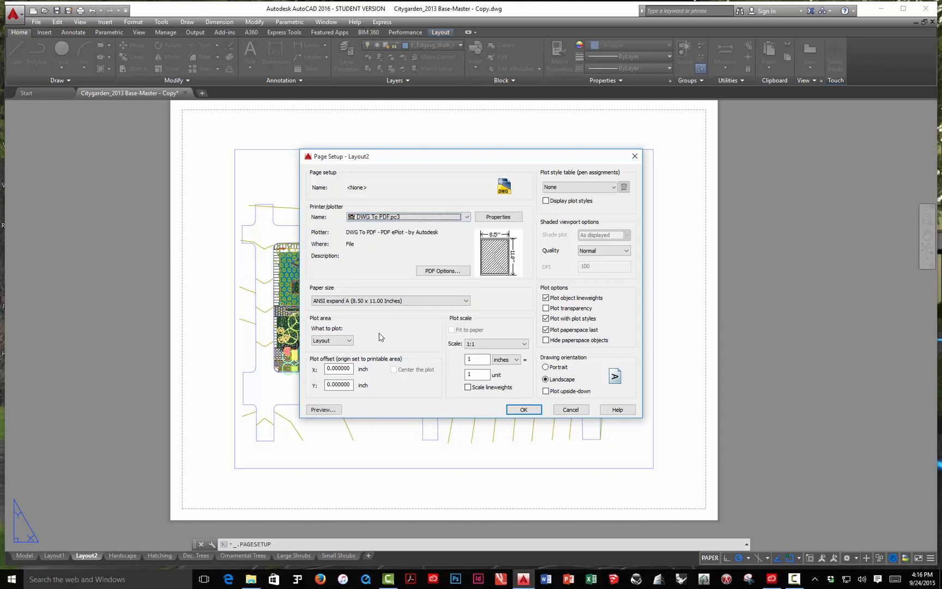
Step: Set Layout2's paper size to ANSI B (11.00 x 17.00 Inches) with the monochrome.ctb plot style table and plot styles displayed, and apply the page setup
left_click(376, 302)
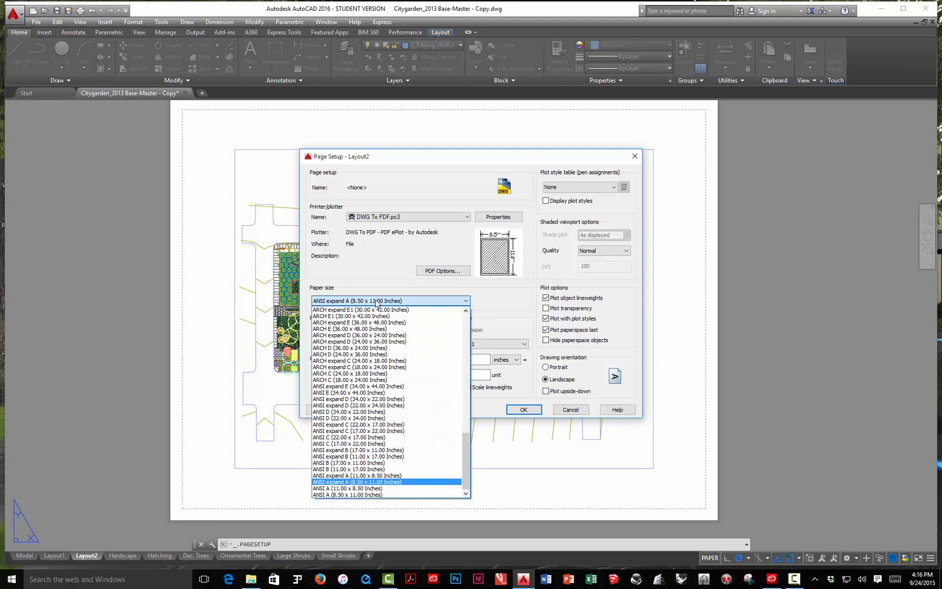
left_click(372, 470)
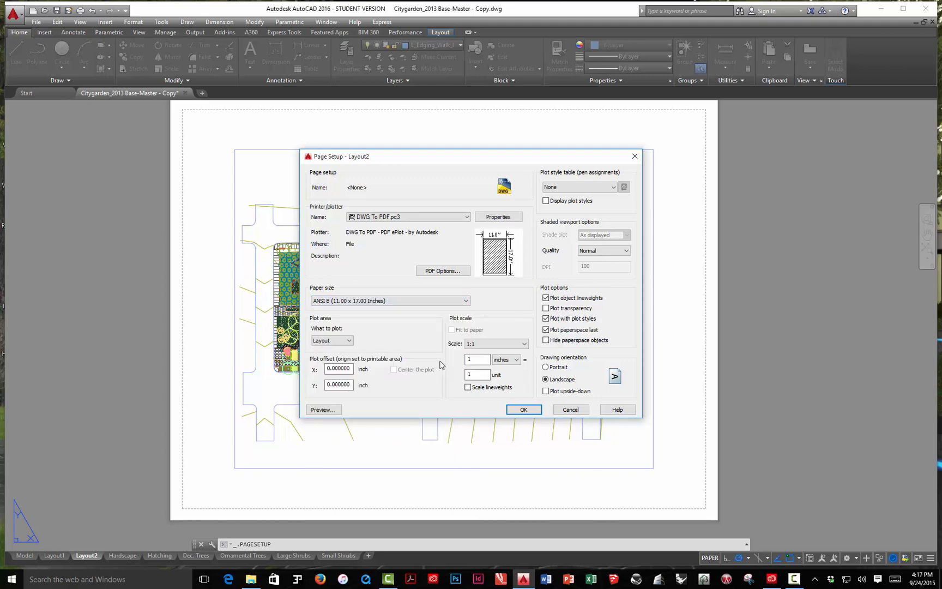
left_click(588, 188)
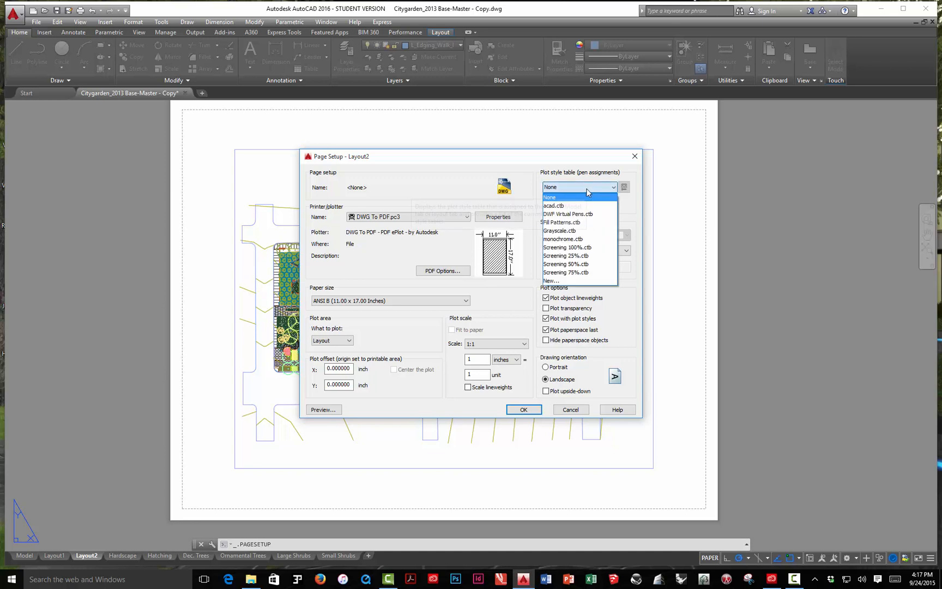
left_click(571, 241)
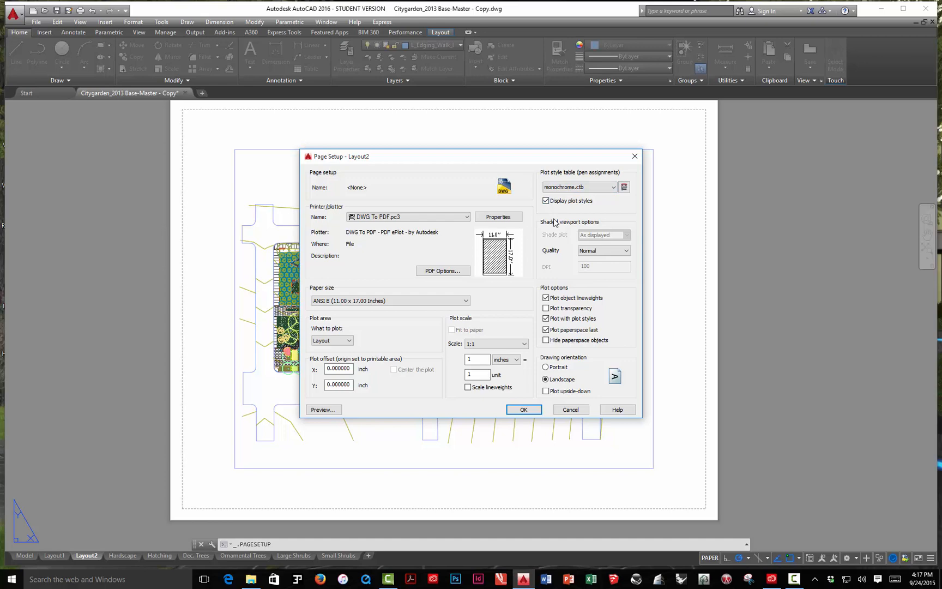
left_click_drag(458, 167, 481, 166)
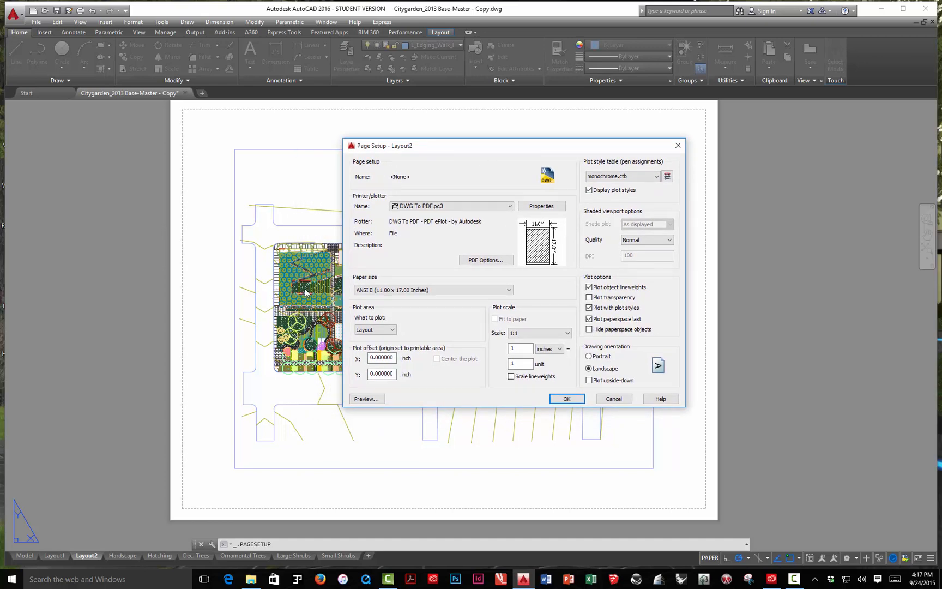
left_click(567, 398)
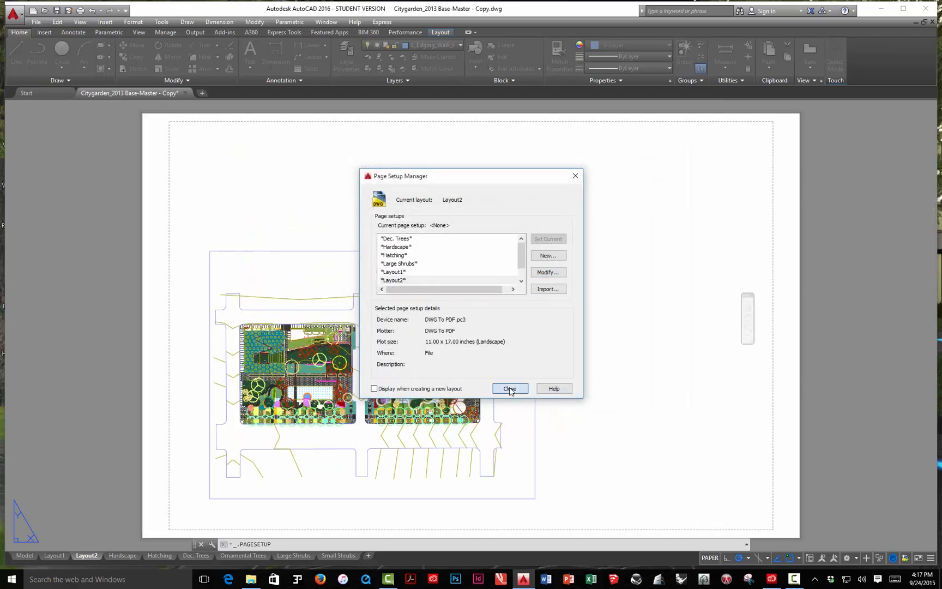
left_click(511, 388)
scroll(332, 388, "up", 5)
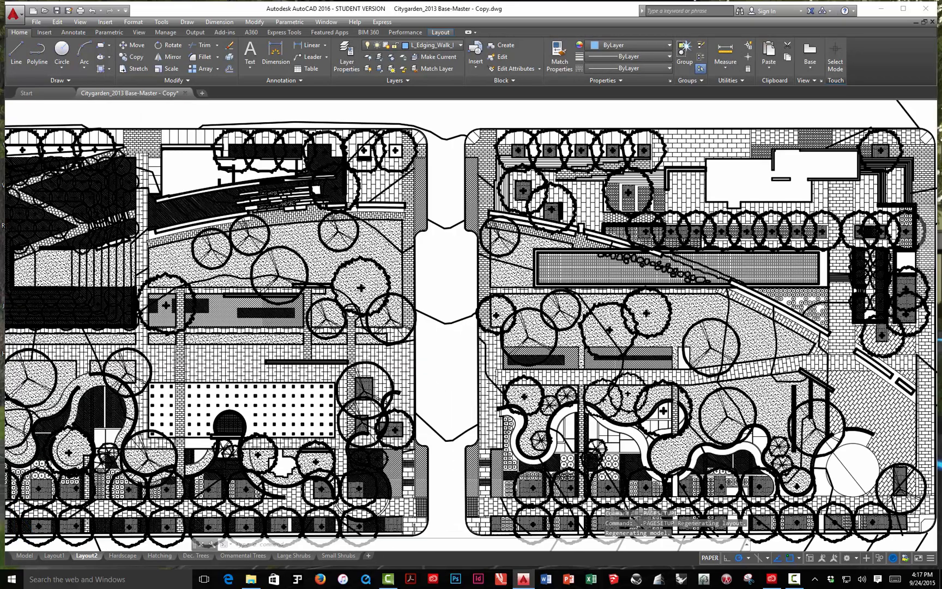
scroll(409, 333, "down", 6)
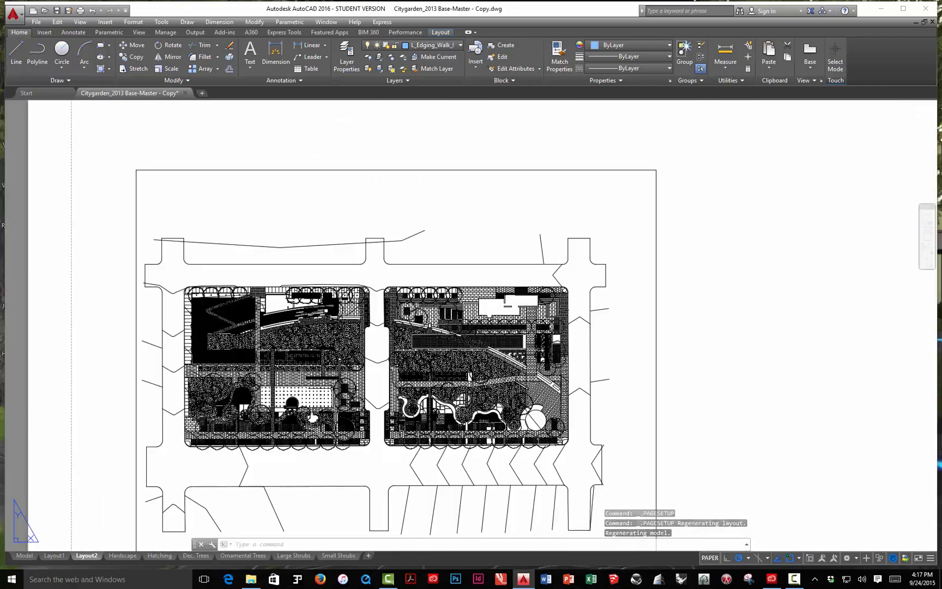
scroll(406, 337, "up", 3)
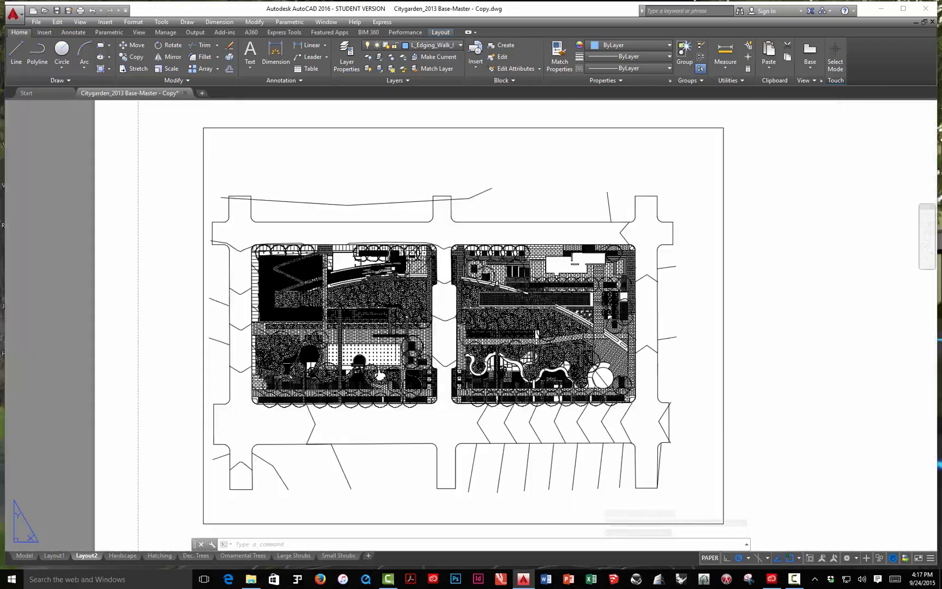
Step: Examine the index and true color choices for the C_Contour_Extra layer and the color options for objects
left_click(348, 54)
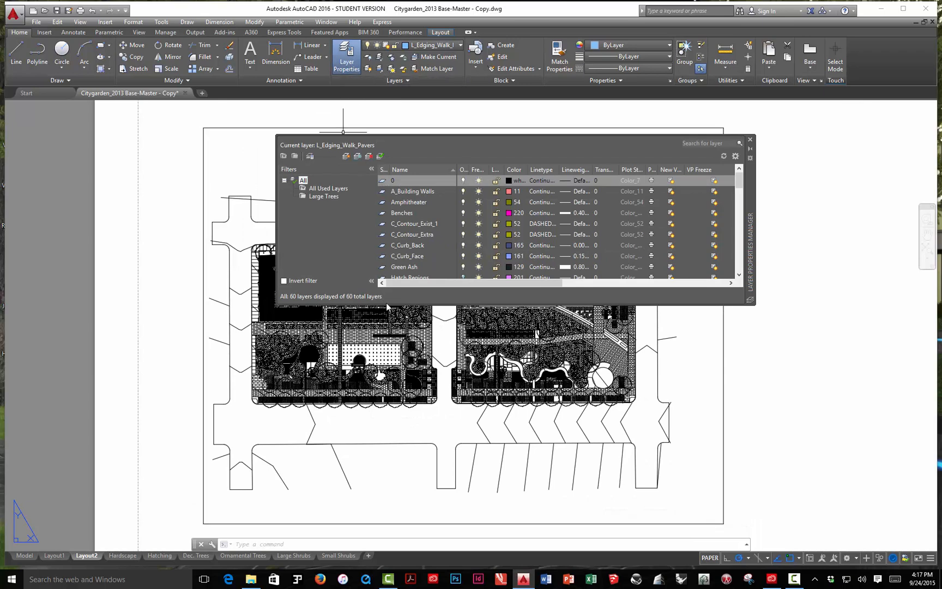
left_click_drag(386, 304, 382, 423)
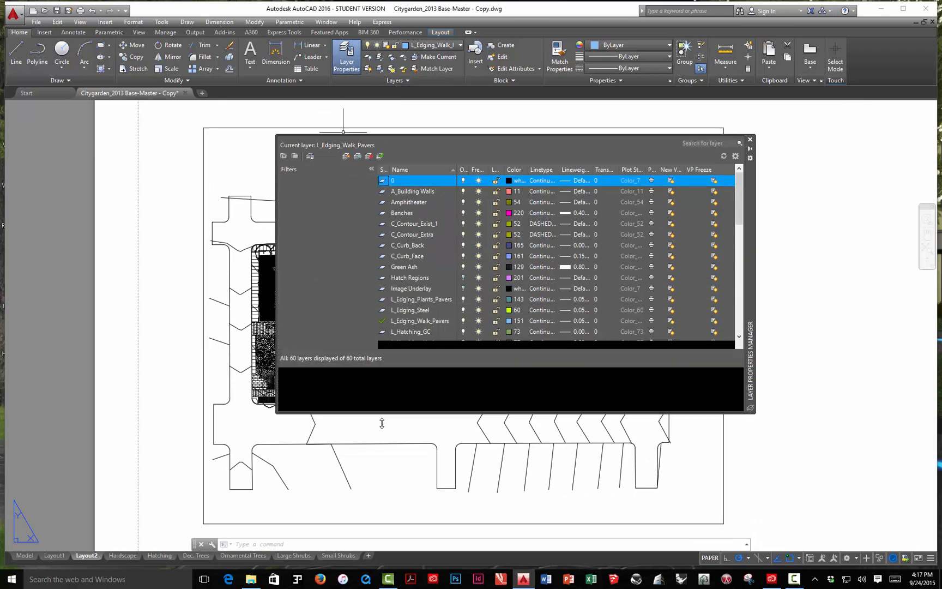
left_click(508, 235)
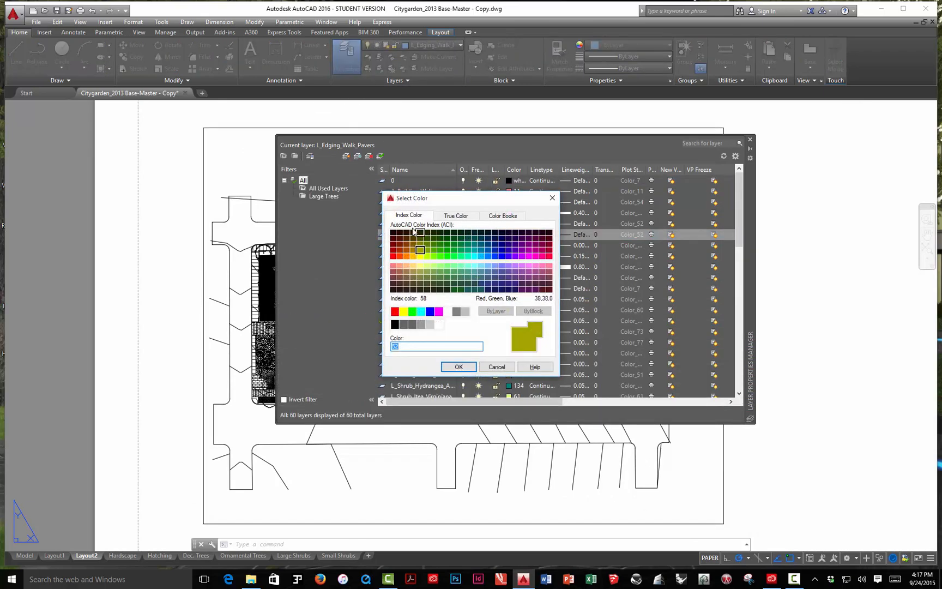
left_click(456, 216)
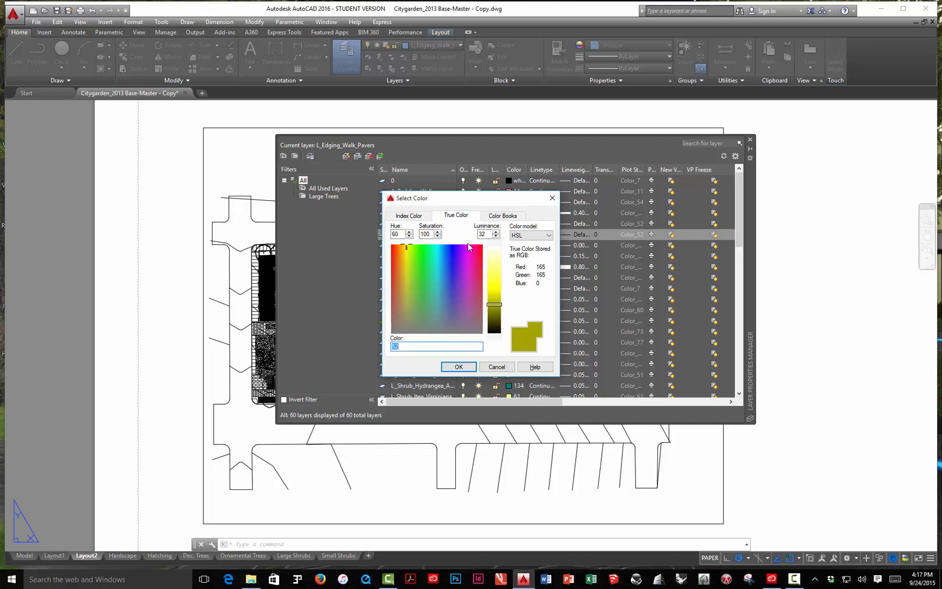
left_click(410, 216)
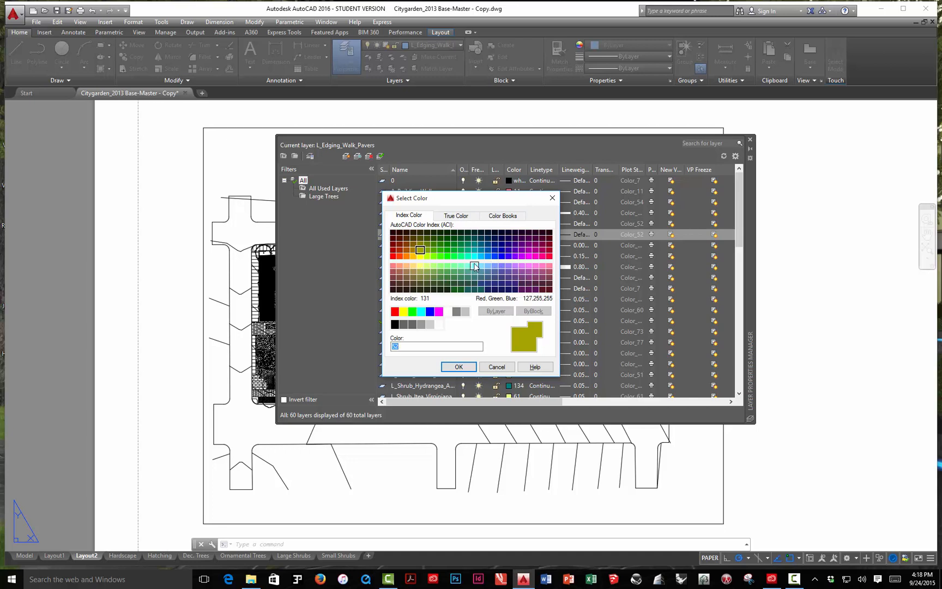
left_click(456, 216)
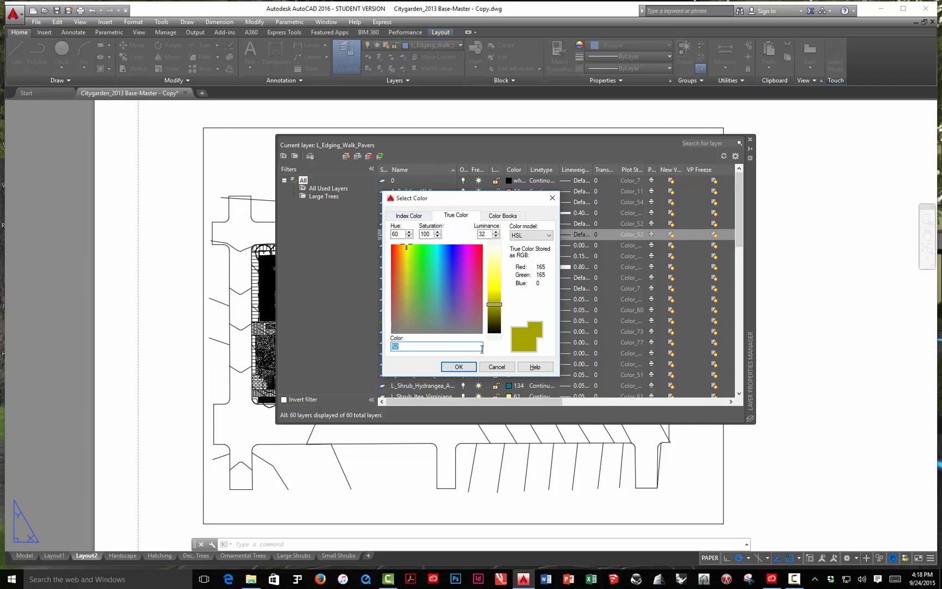
left_click(495, 367)
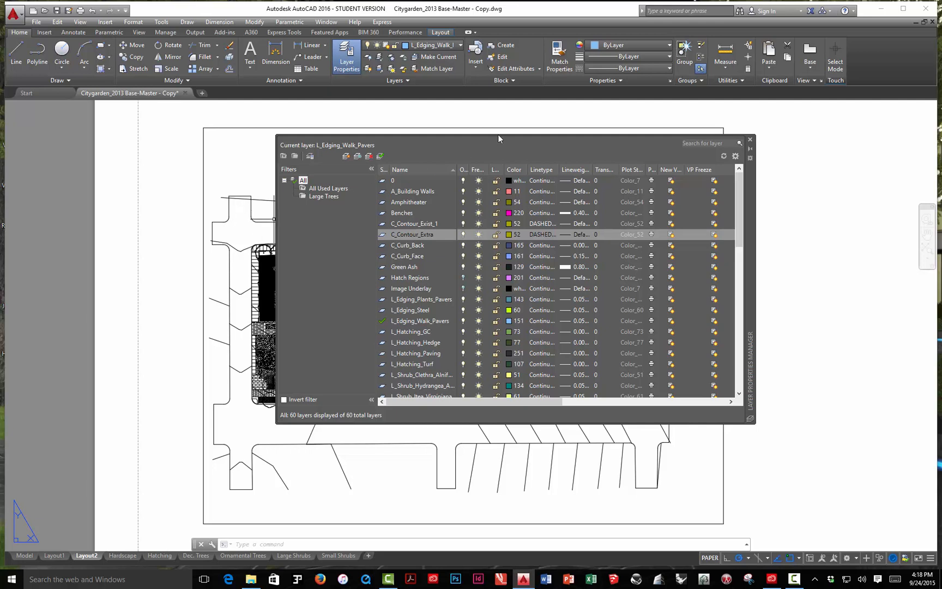
left_click(631, 45)
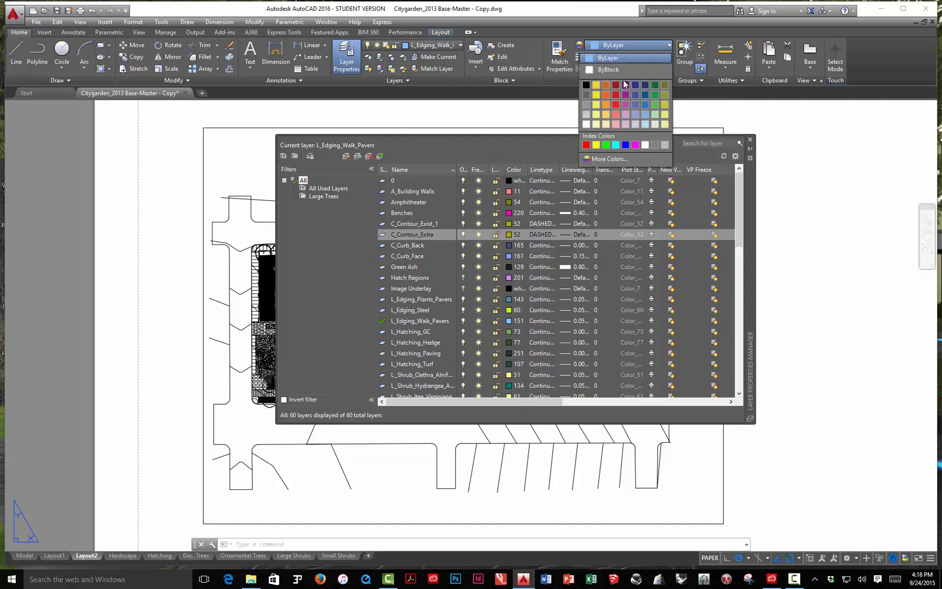
left_click(578, 39)
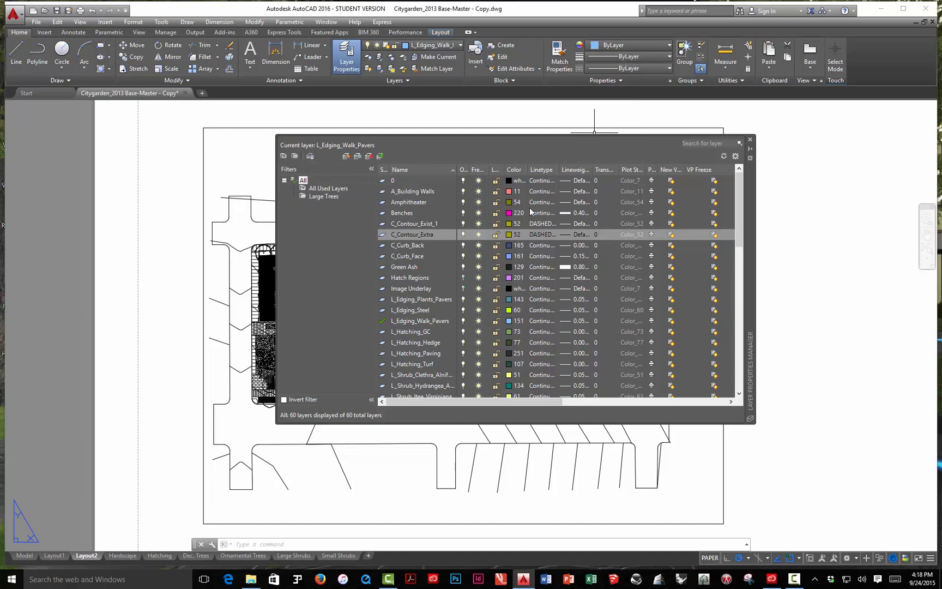
left_click(750, 141)
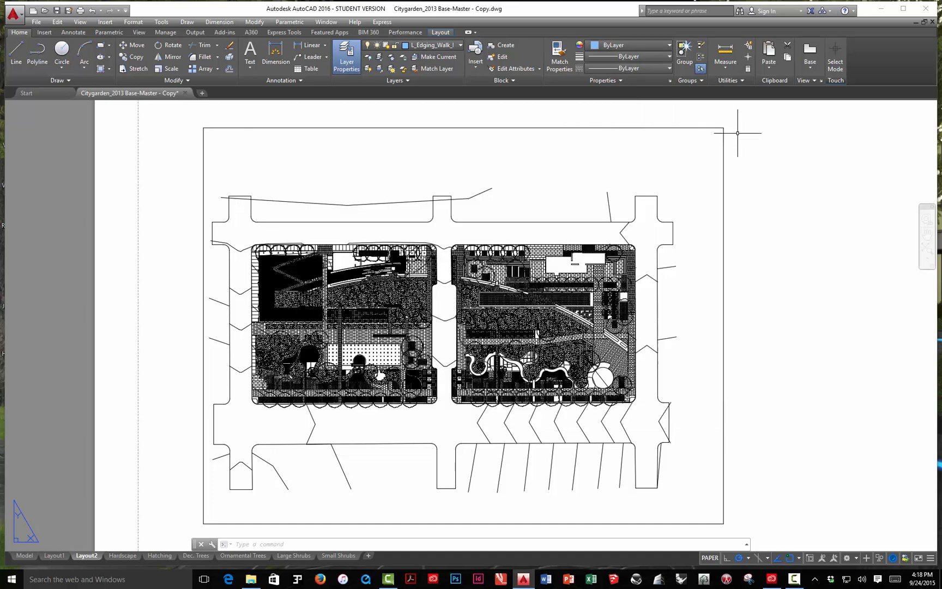
Step: Stretch two opposite corners of the viewport to the sheet's dashed margin so it fills the printable area
middle_click_drag(444, 179, 464, 146)
middle_click_drag(388, 289, 364, 294)
scroll(361, 296, "down", 2)
scroll(361, 295, "up", 1)
scroll(286, 409, "down", 2)
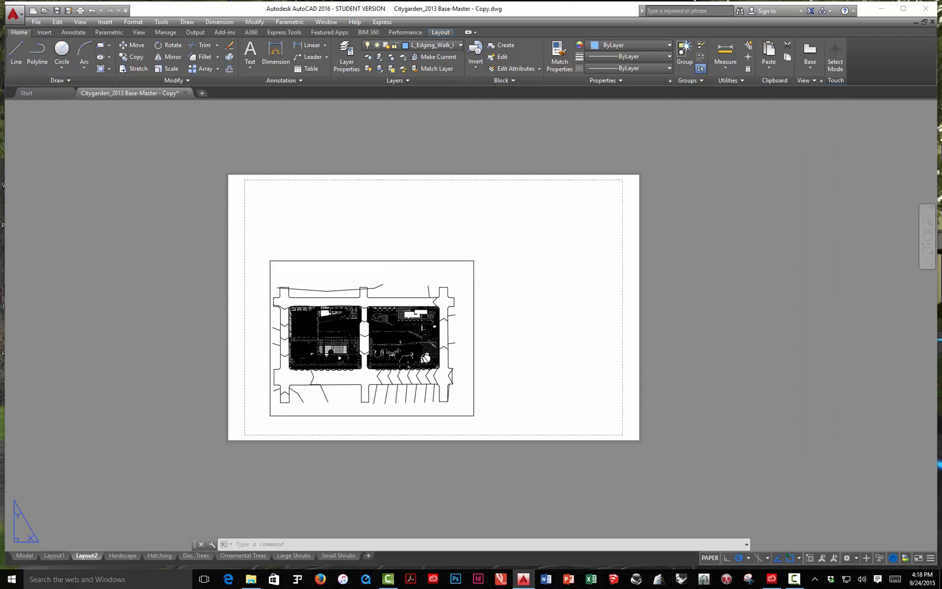
left_click(414, 260)
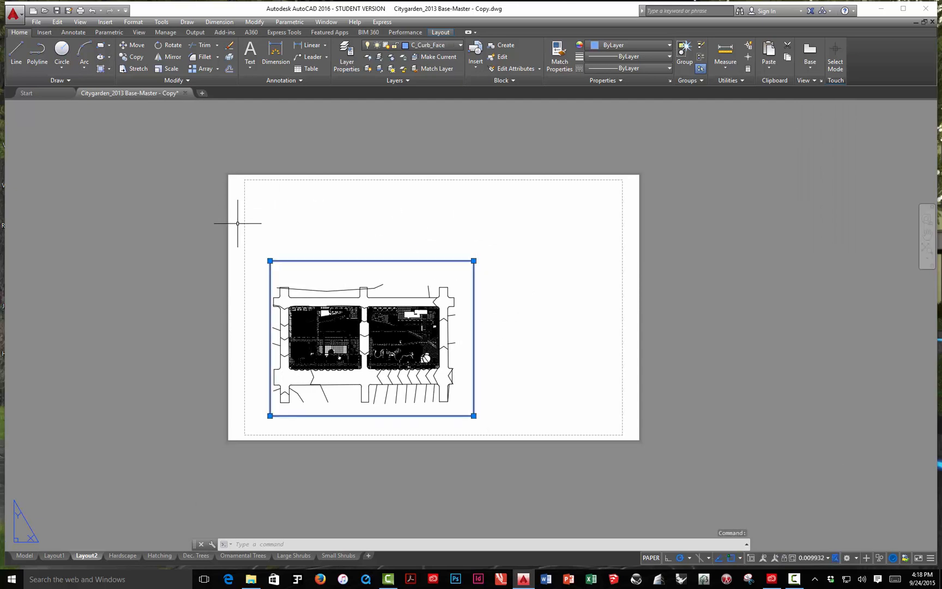
left_click(473, 260)
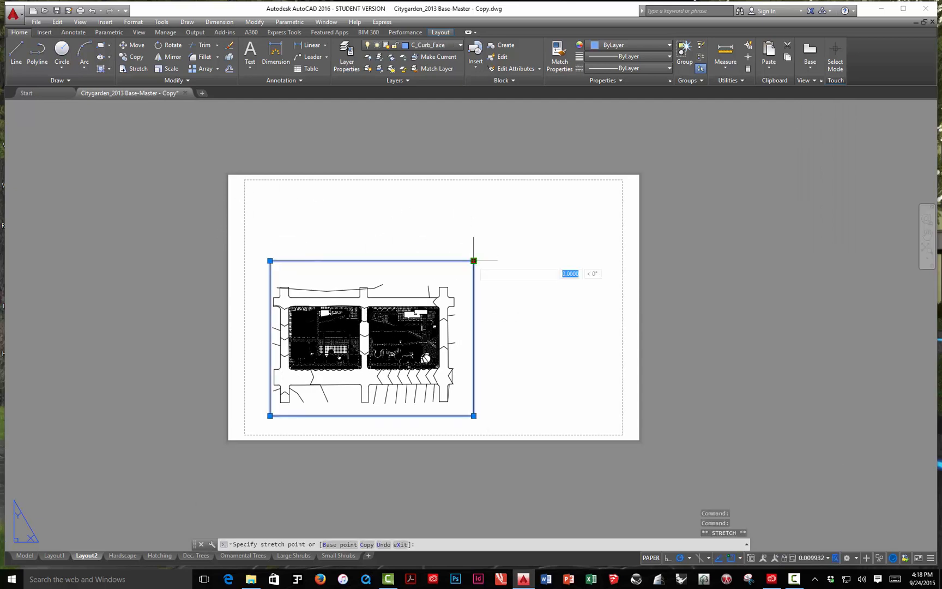
left_click(620, 180)
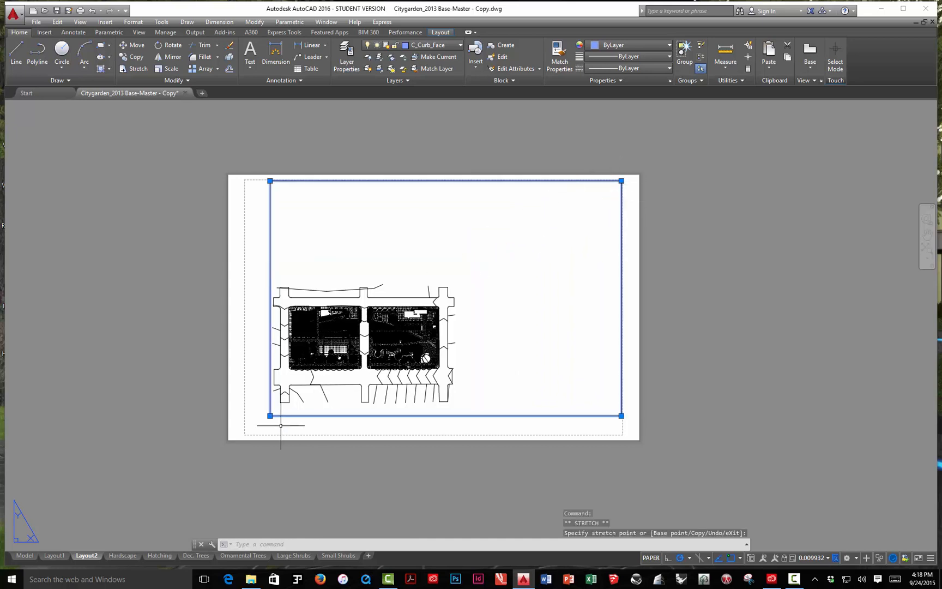
left_click(270, 415)
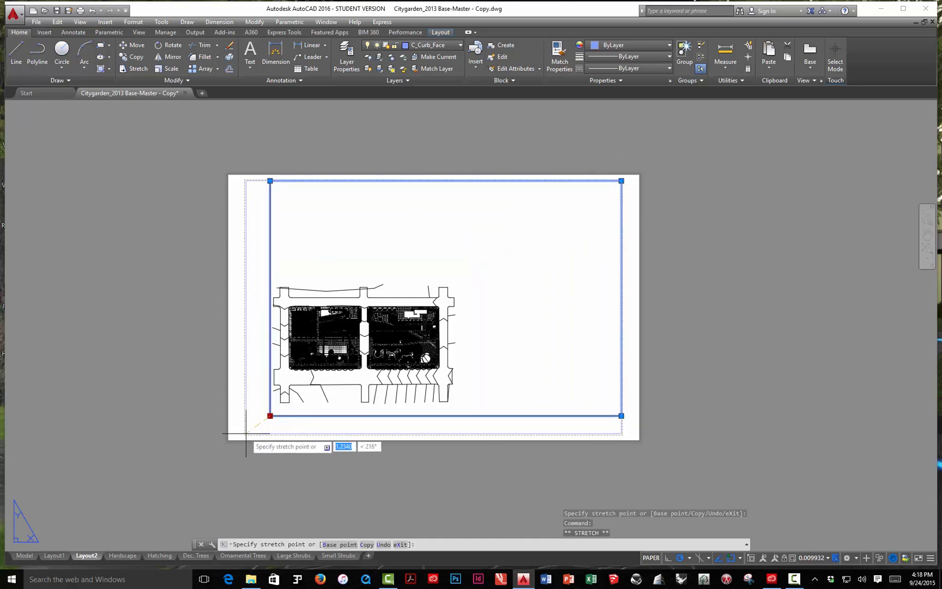
left_click(246, 433)
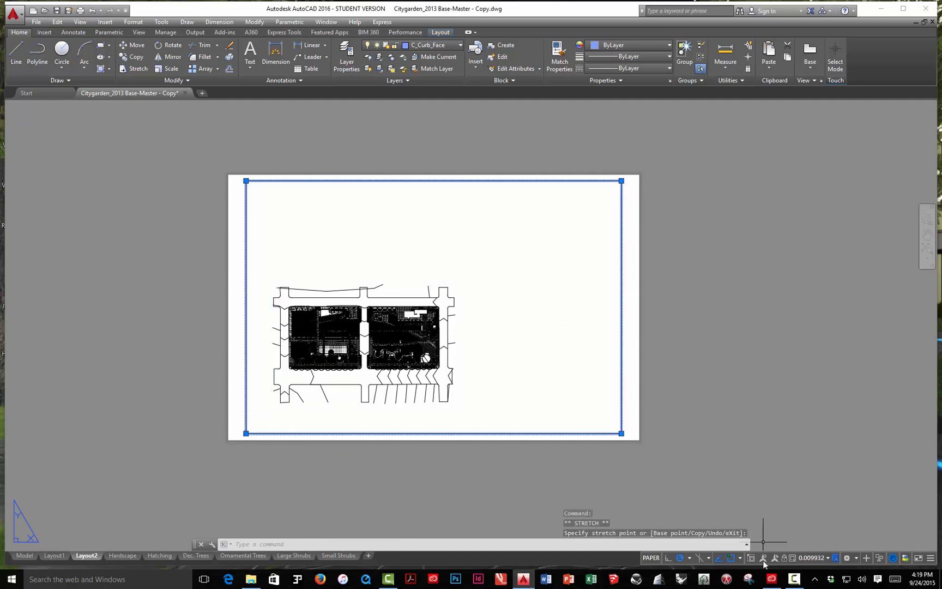
Step: Scale the viewport to 1:20, frame the lower part of the western garden block inside it, and return to paper space
left_click(827, 558)
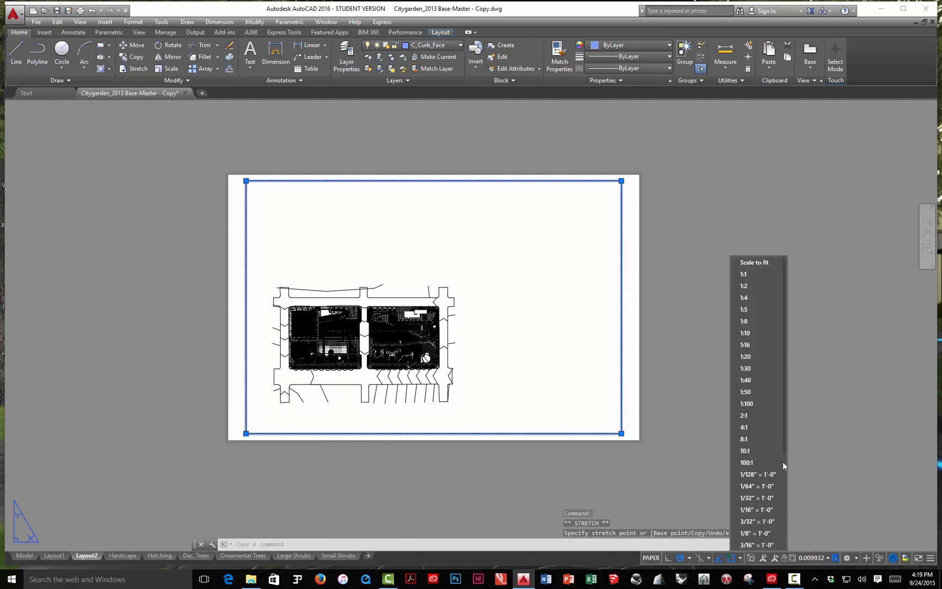
left_click(765, 356)
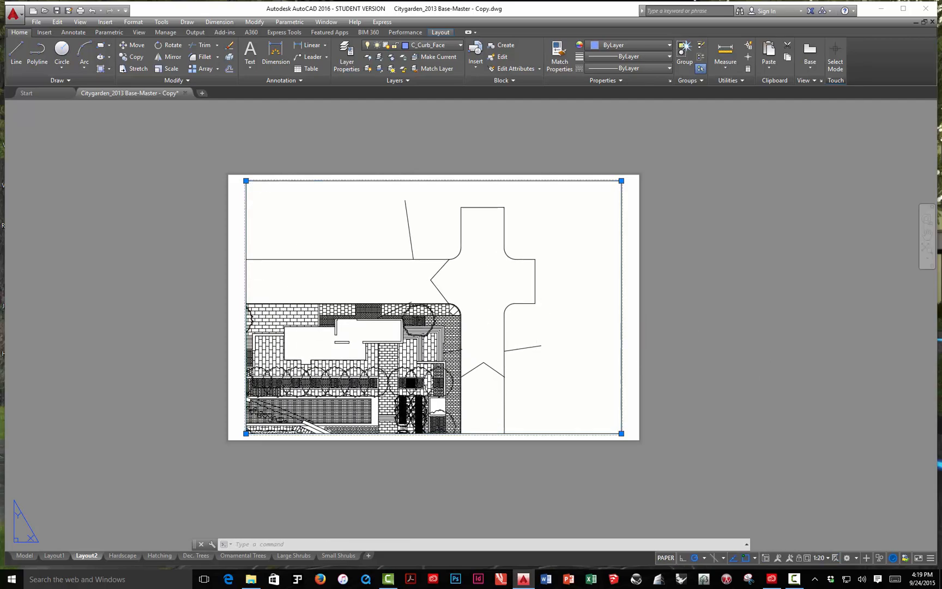
double_click(537, 318)
middle_click_drag(330, 330, 726, 151)
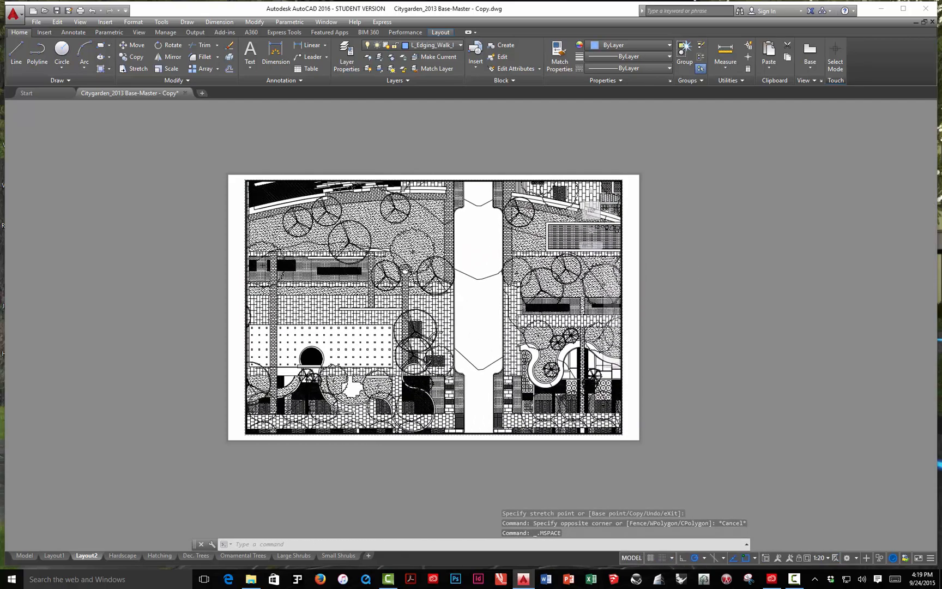
middle_click_drag(311, 361, 464, 313)
left_click(429, 201)
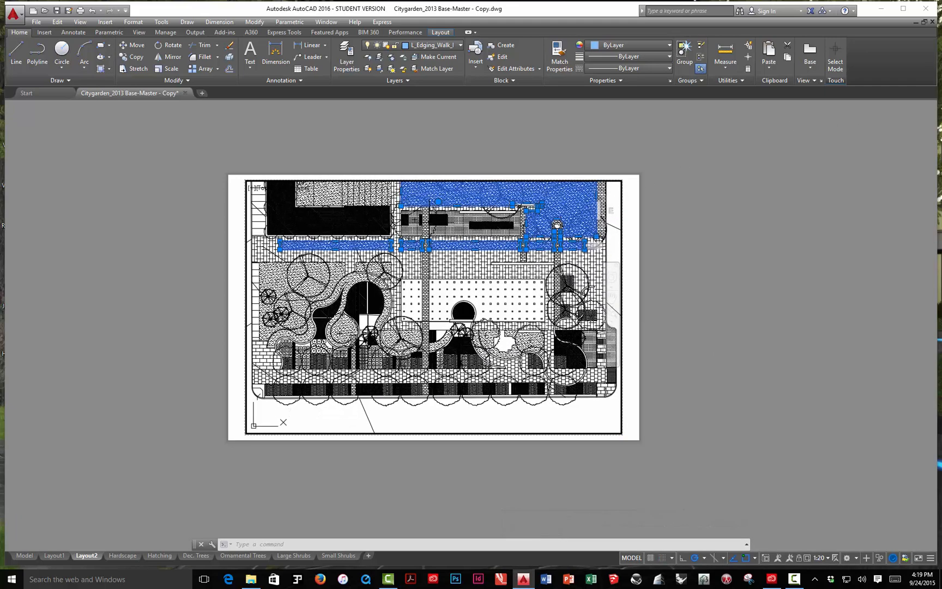
double_click(631, 206)
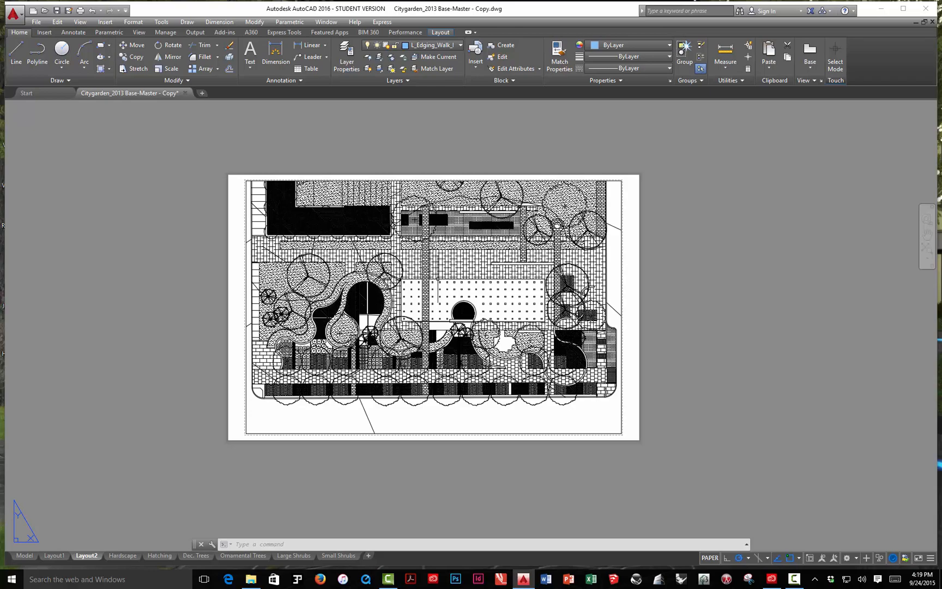
Step: Rename the Layout2 layout as Master
scroll(551, 319, "up", 6)
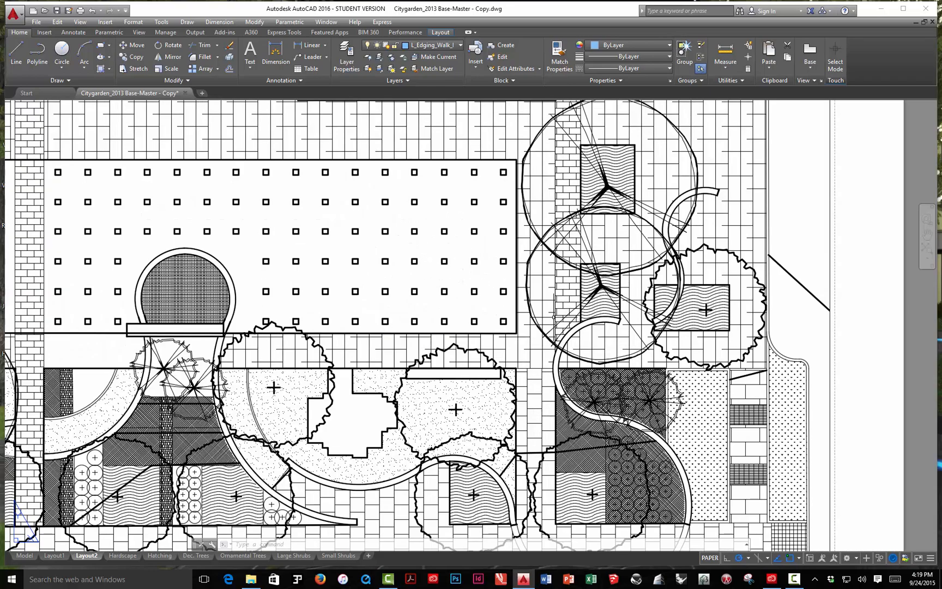
scroll(552, 319, "down", 4)
middle_click_drag(545, 310, 605, 290)
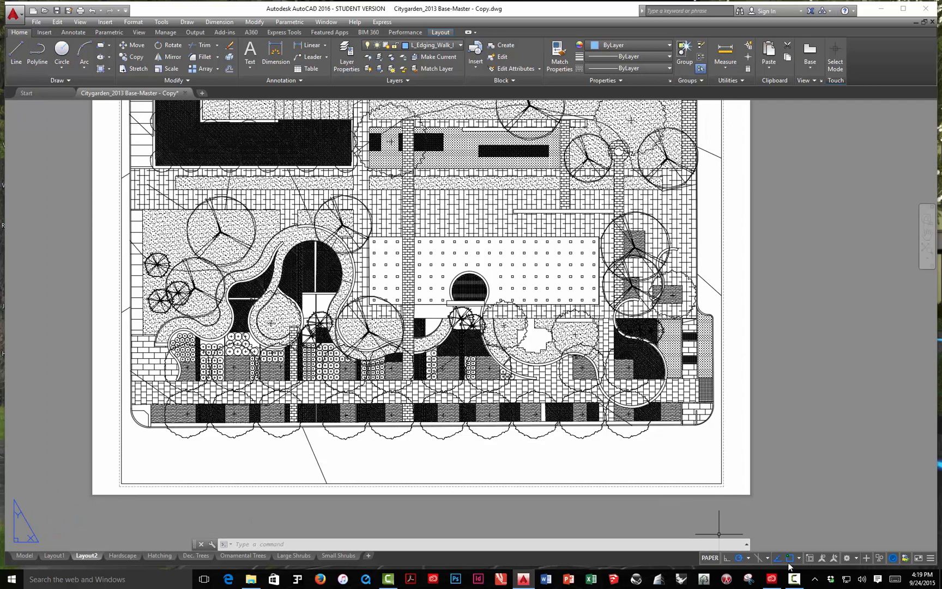
middle_click_drag(482, 340, 491, 363)
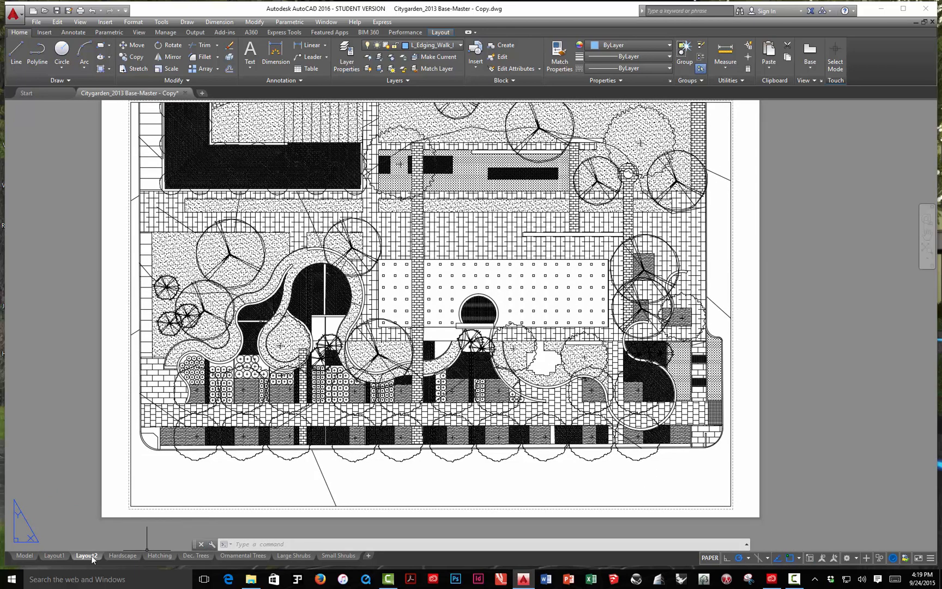
mouse_move(91, 554)
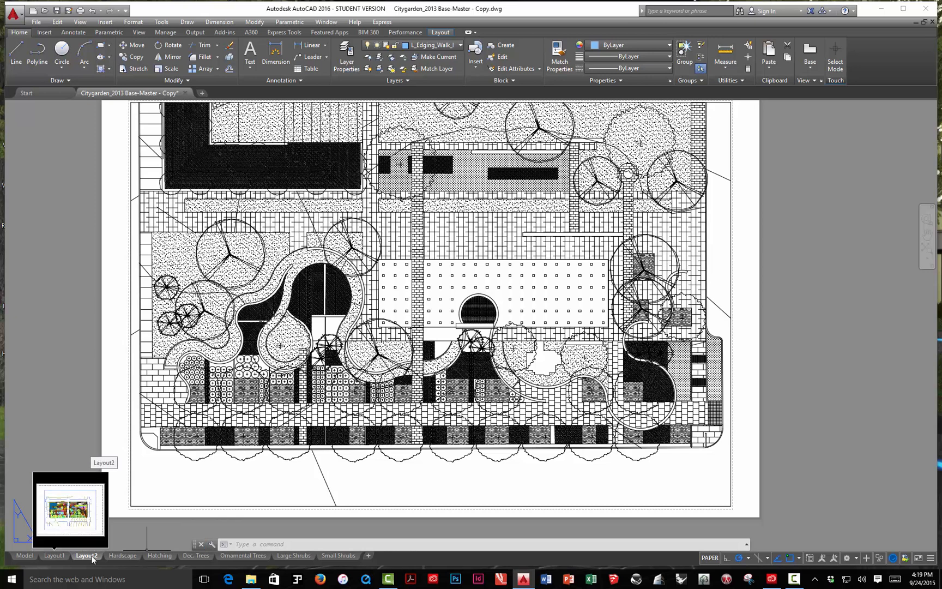
right_click(91, 555)
left_click(116, 425)
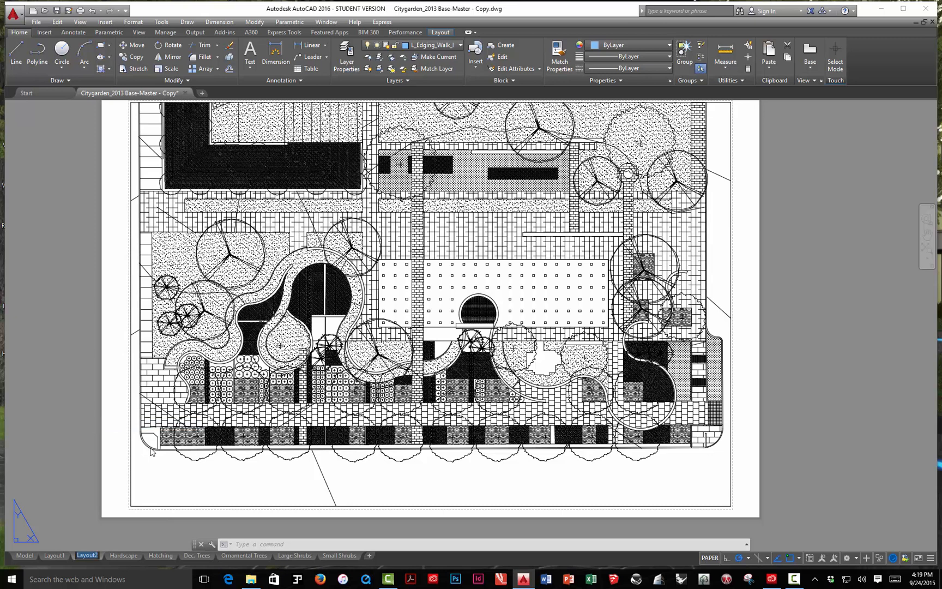
type("Master")
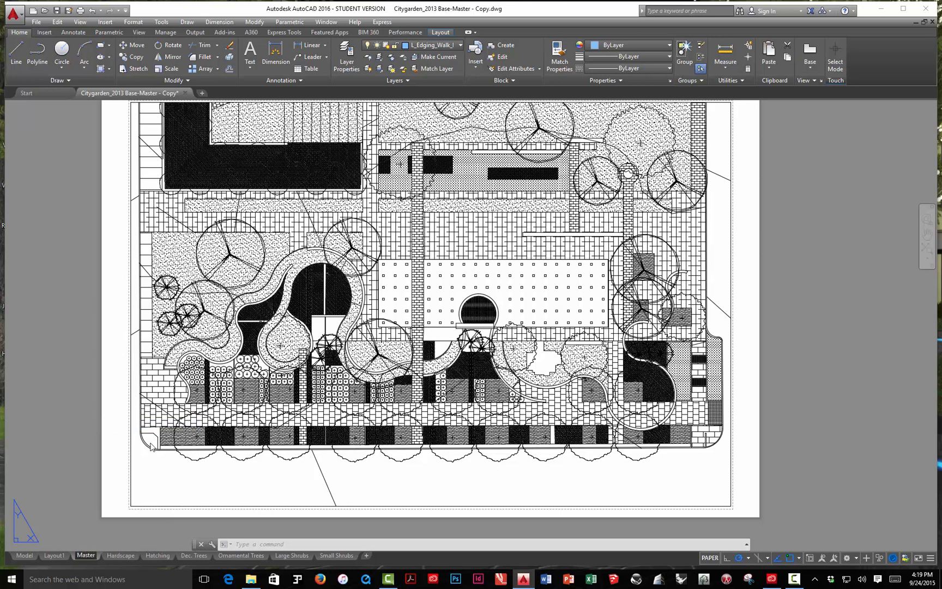
left_click(79, 452)
left_click(82, 526)
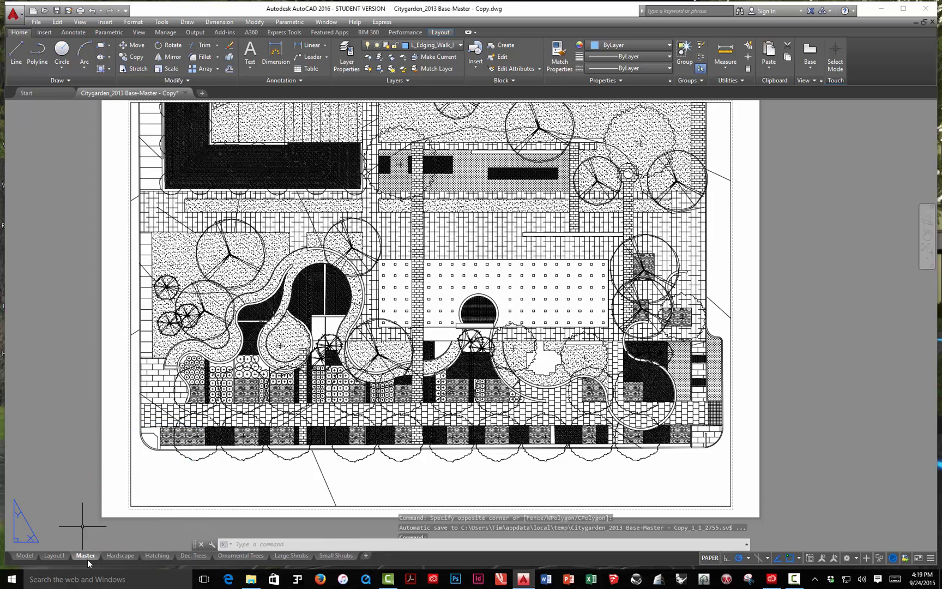
Step: Create a copy of the Master layout and place it before Master in the layout order
mouse_move(88, 557)
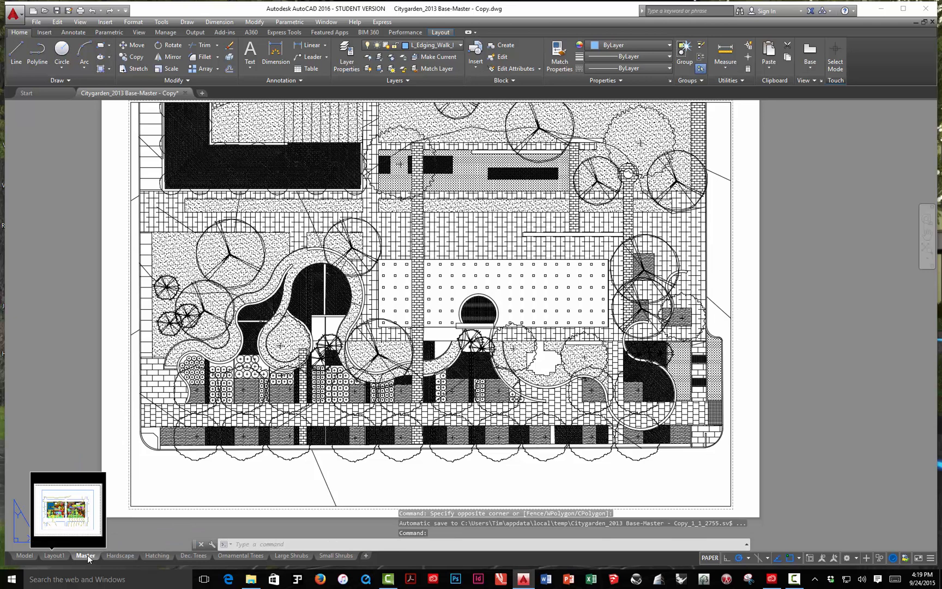
right_click(87, 557)
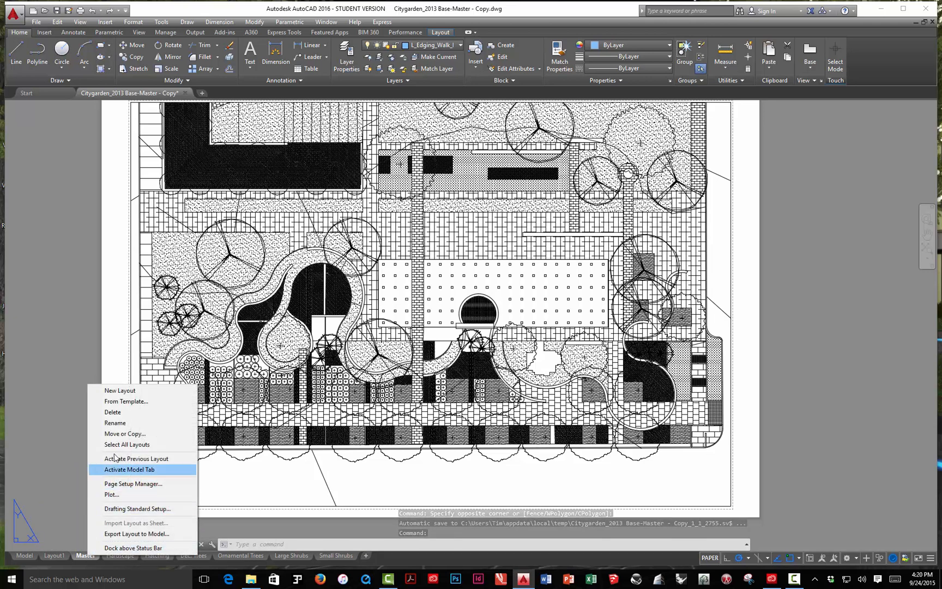
left_click(121, 434)
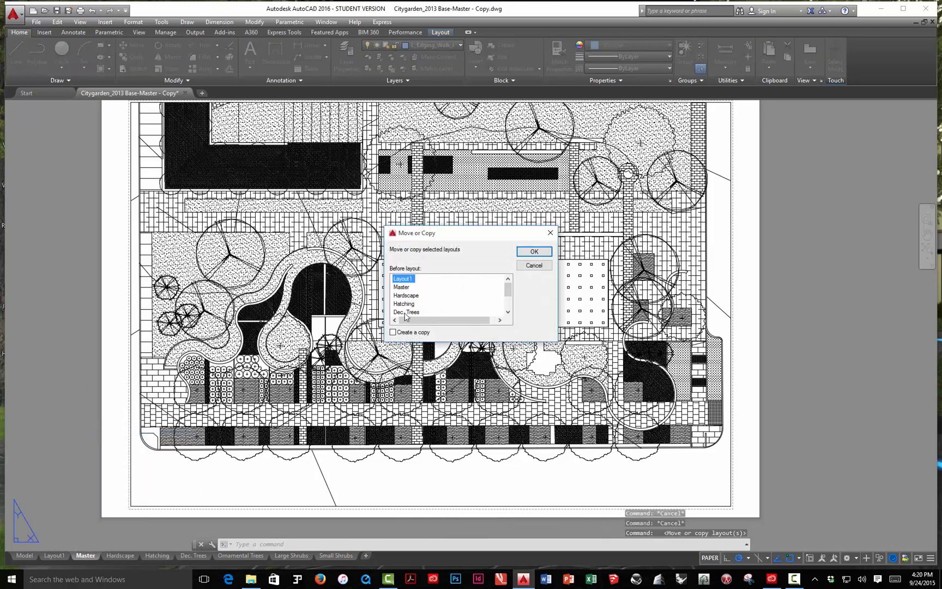
left_click(417, 290)
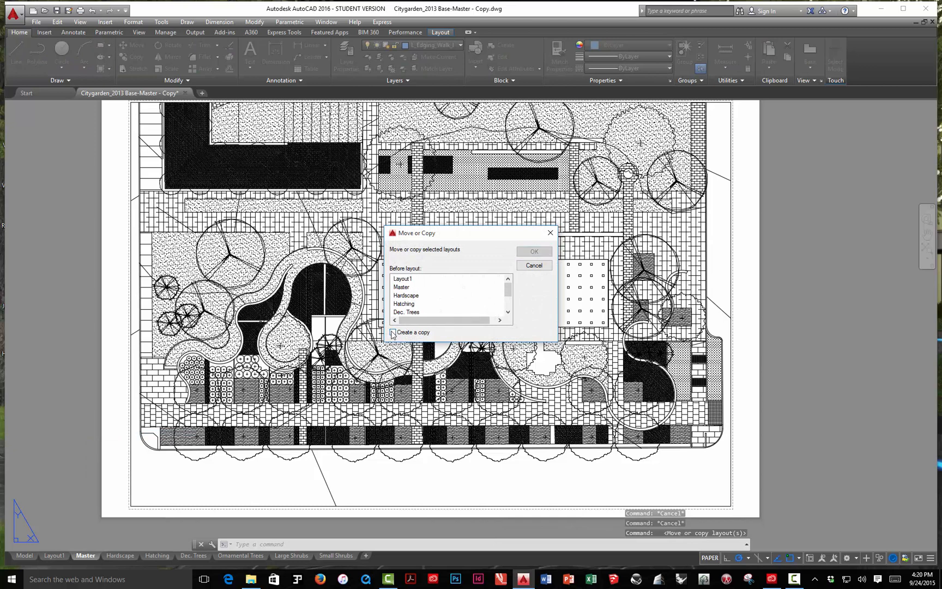
left_click(402, 287)
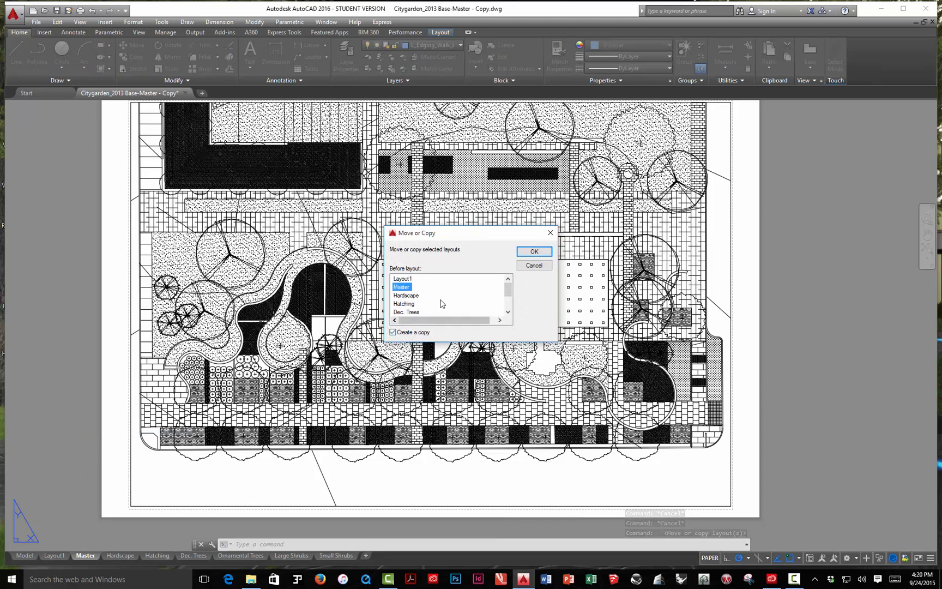
left_click(533, 252)
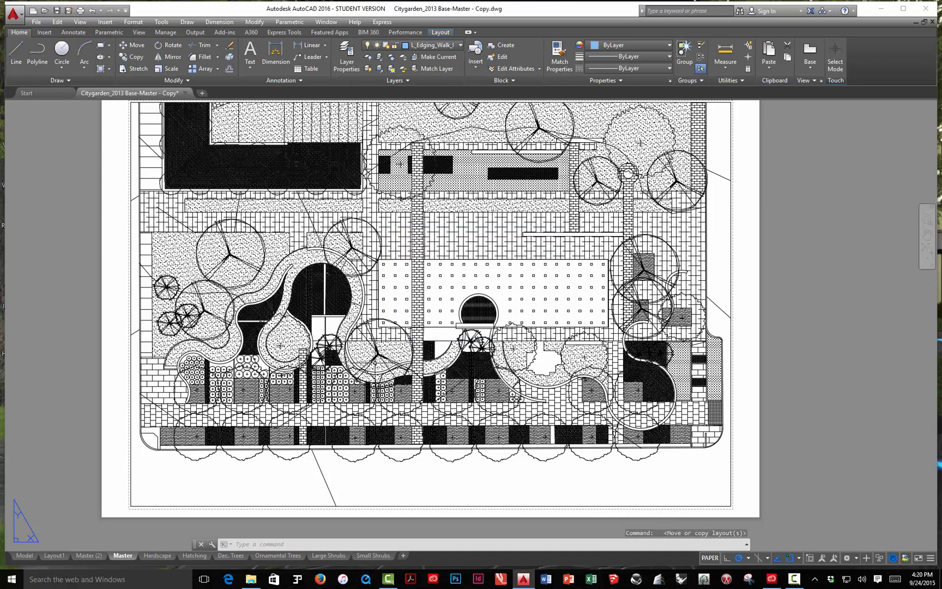
Step: Switch to the Master (2) layout and try to rename it as Hardscape
mouse_move(88, 556)
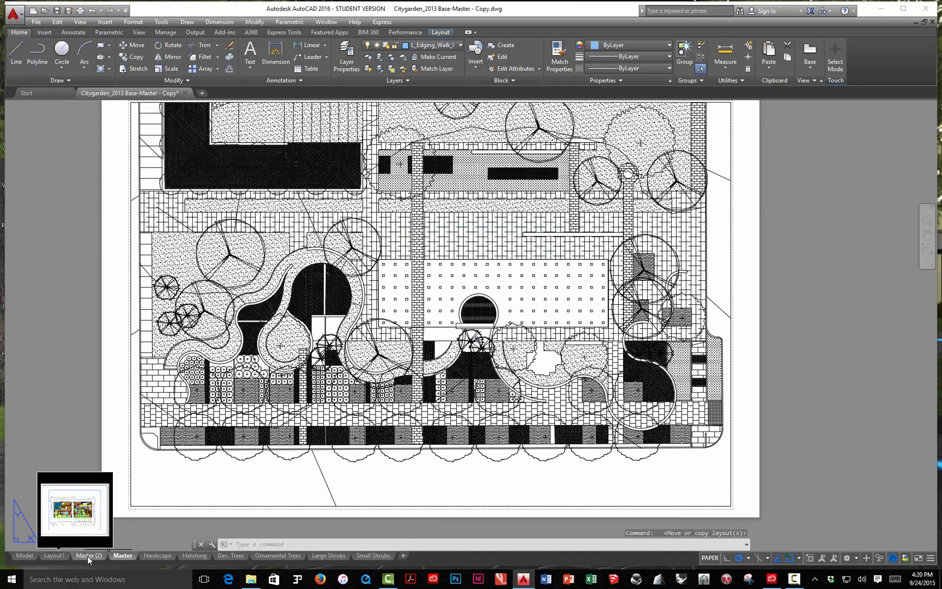
left_click(88, 556)
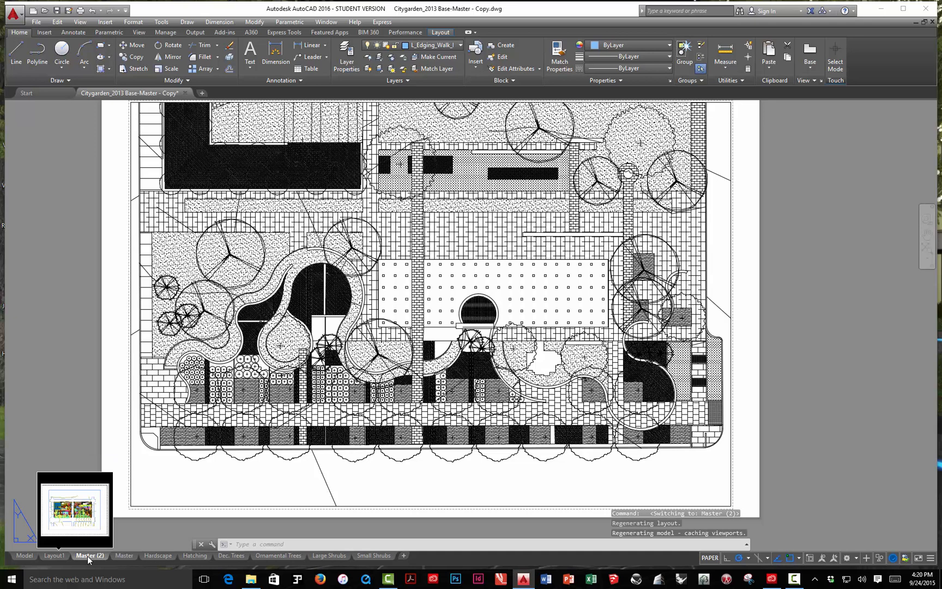
right_click(88, 555)
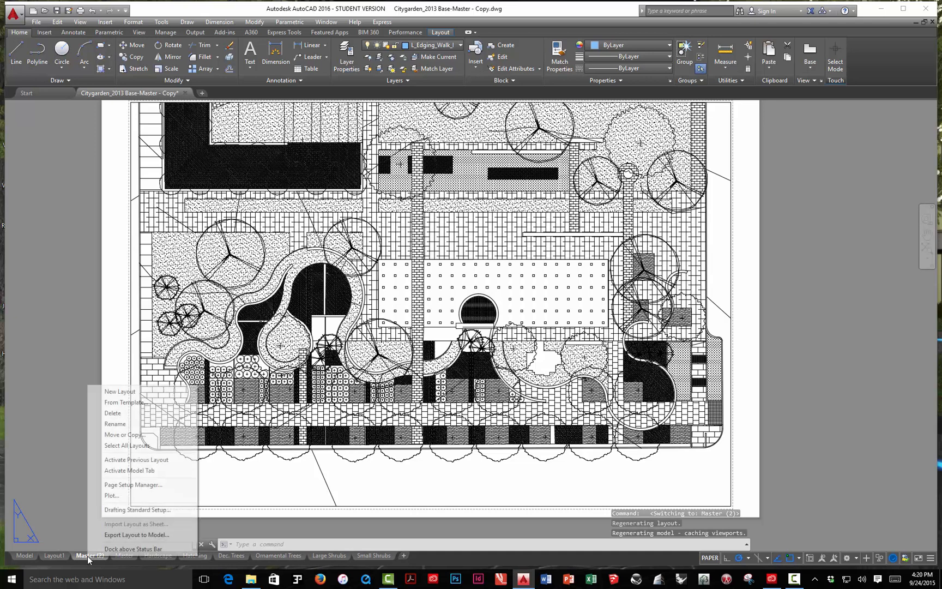
left_click(126, 425)
type("Ha")
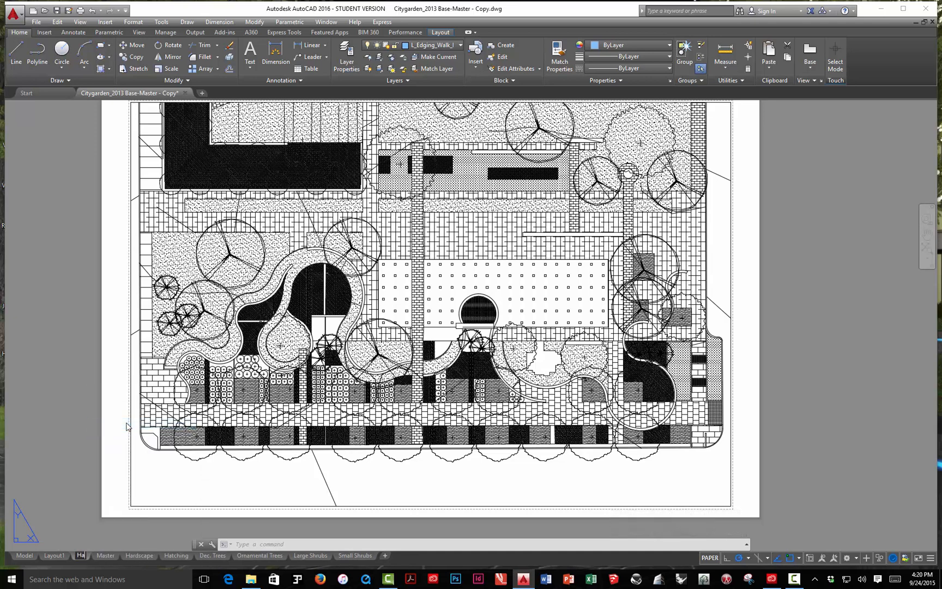
type("rds")
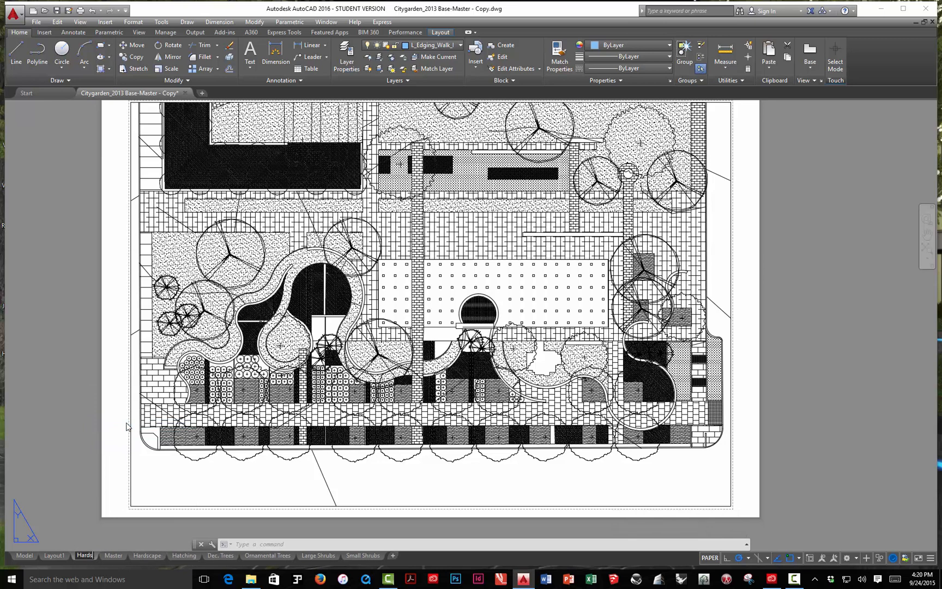
type("cape")
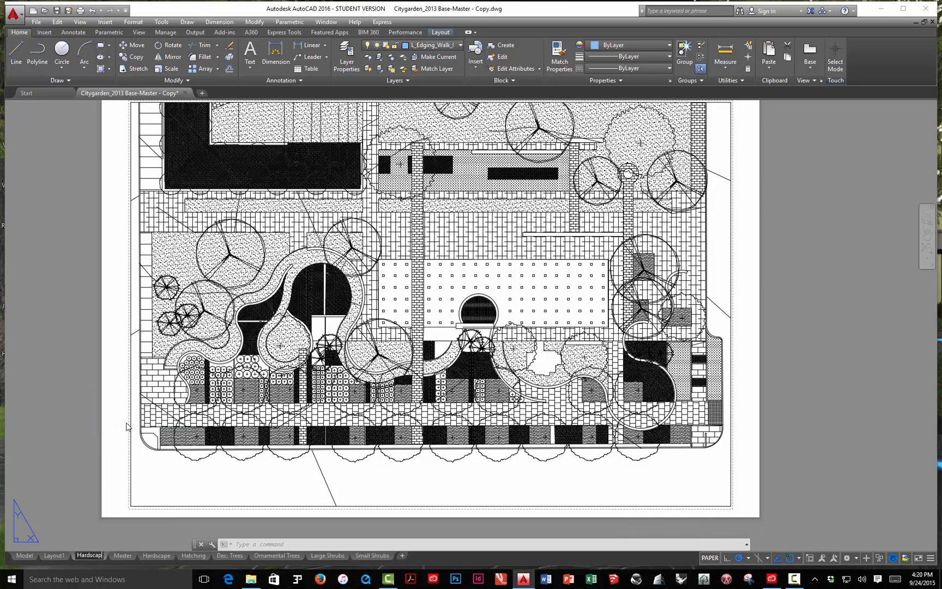
key("Return")
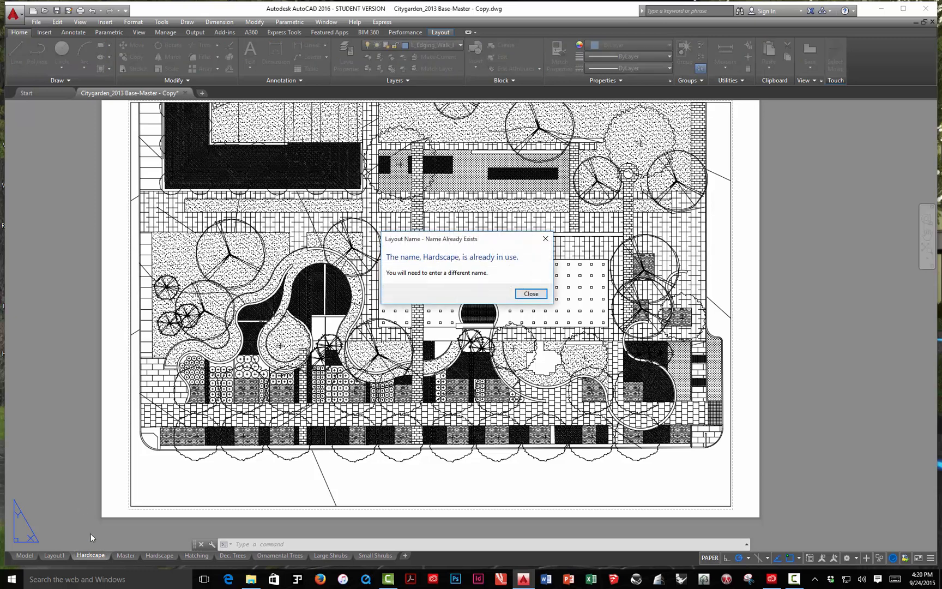
left_click(527, 297)
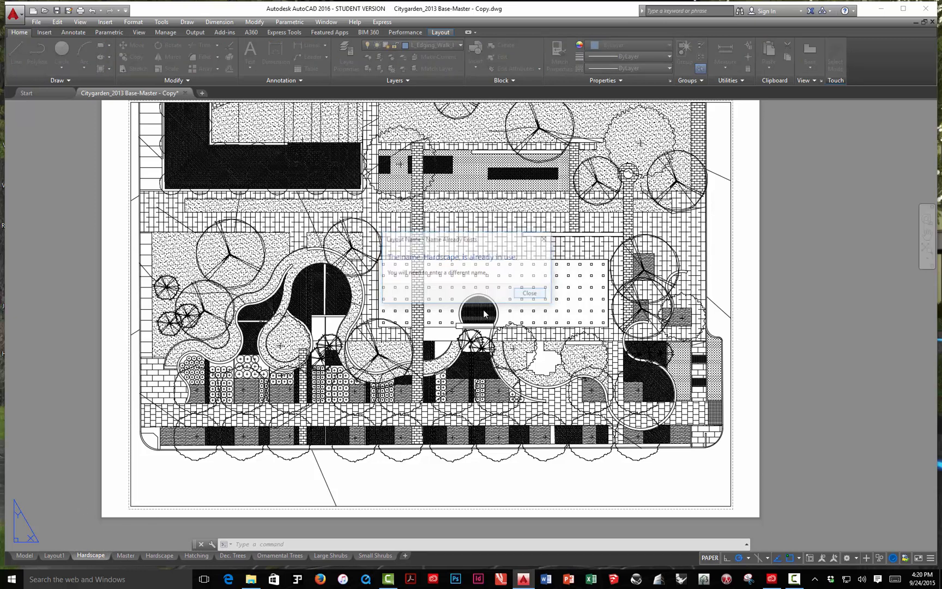
Step: Extend the copied layout's name to Hardscape 2 and accept it
mouse_move(98, 553)
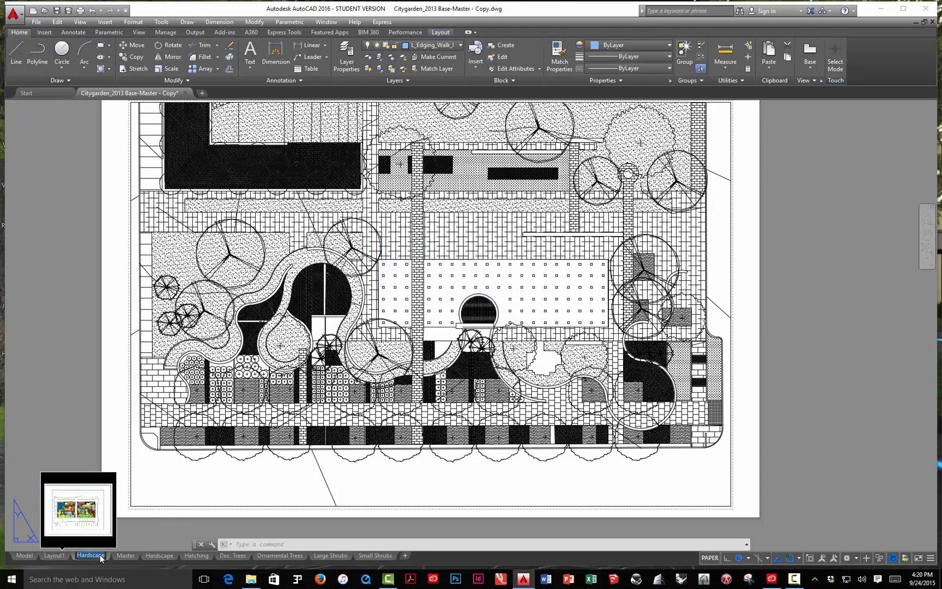
left_click(104, 555)
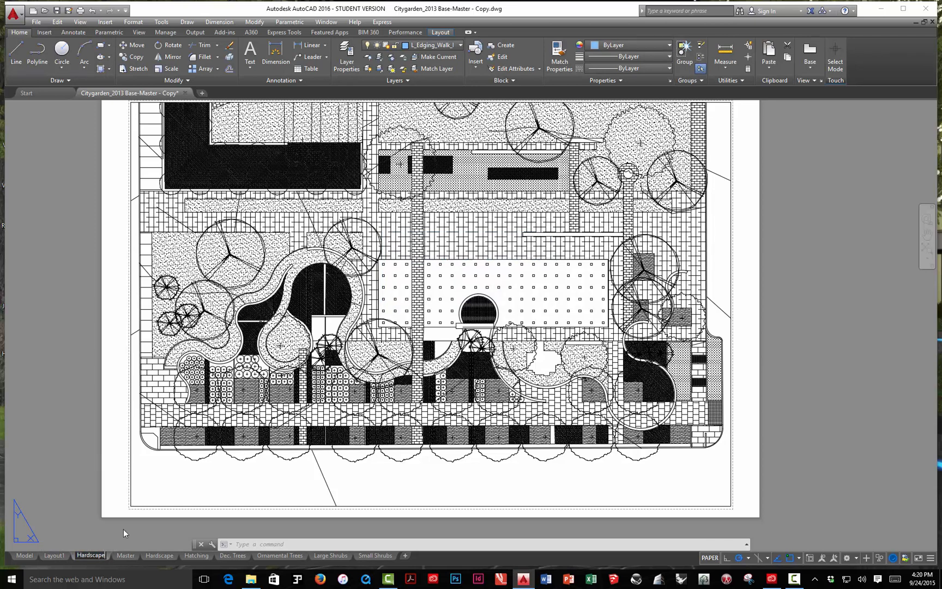
type("2")
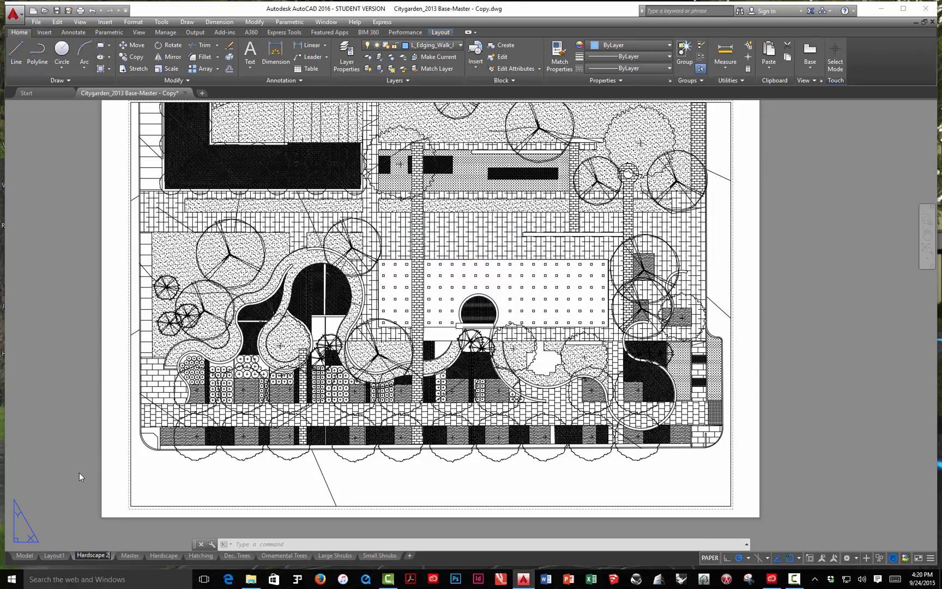
left_click(79, 471)
left_click(76, 536)
mouse_move(89, 556)
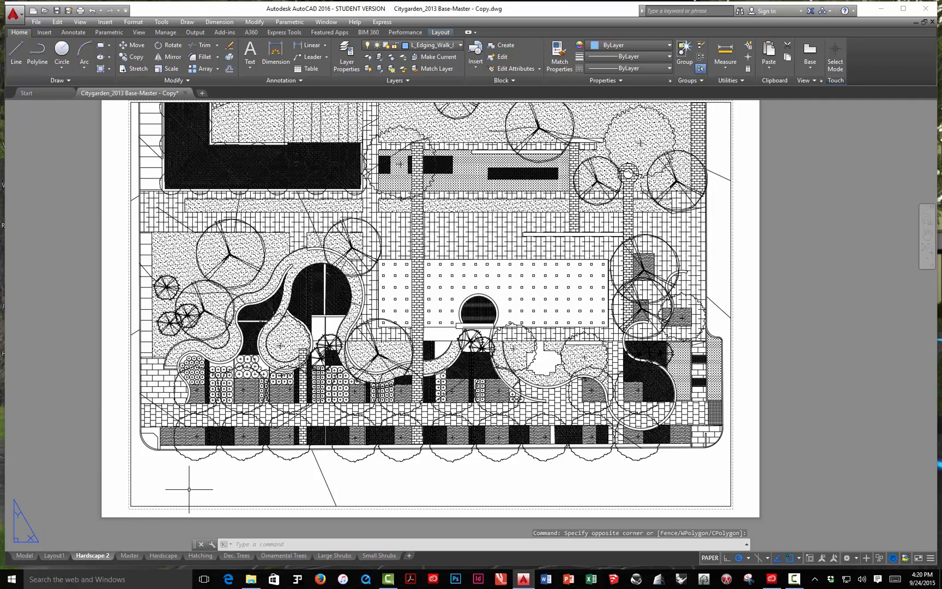
Step: Enter model space in the Hardscape 2 viewport and open the layer properties manager, repositioned and enlarged to show the viewport override columns
scroll(397, 236, "down", 2)
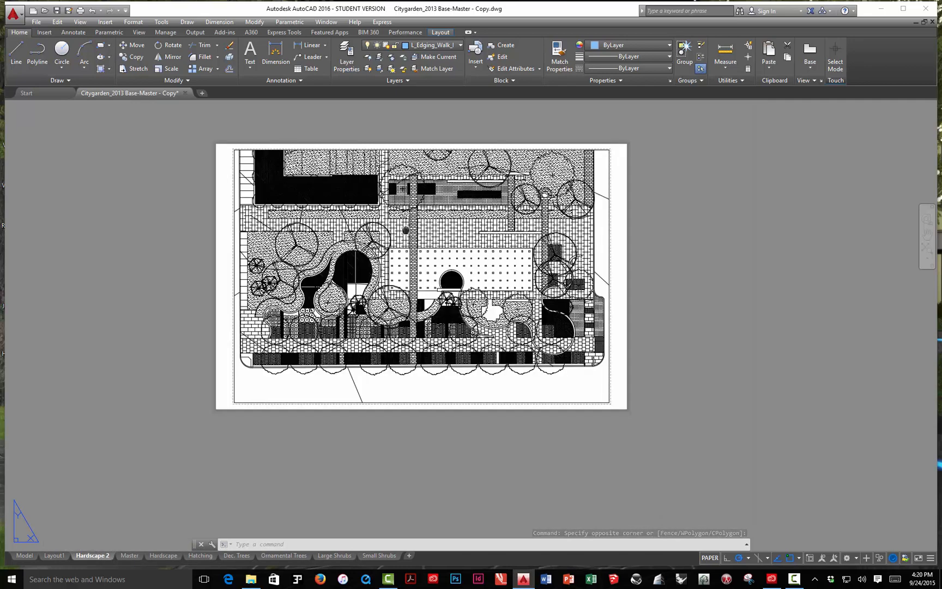
scroll(409, 245, "up", 2)
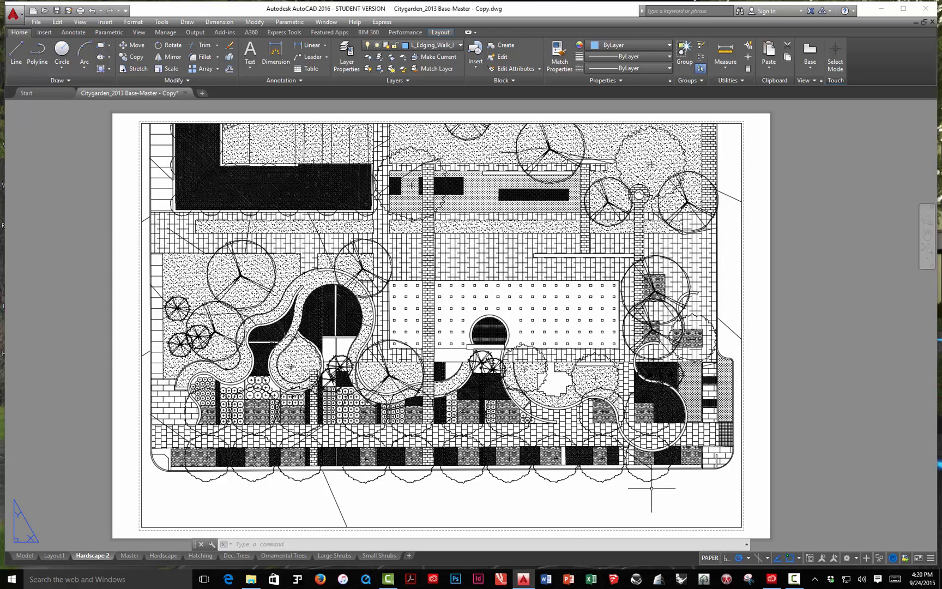
double_click(651, 488)
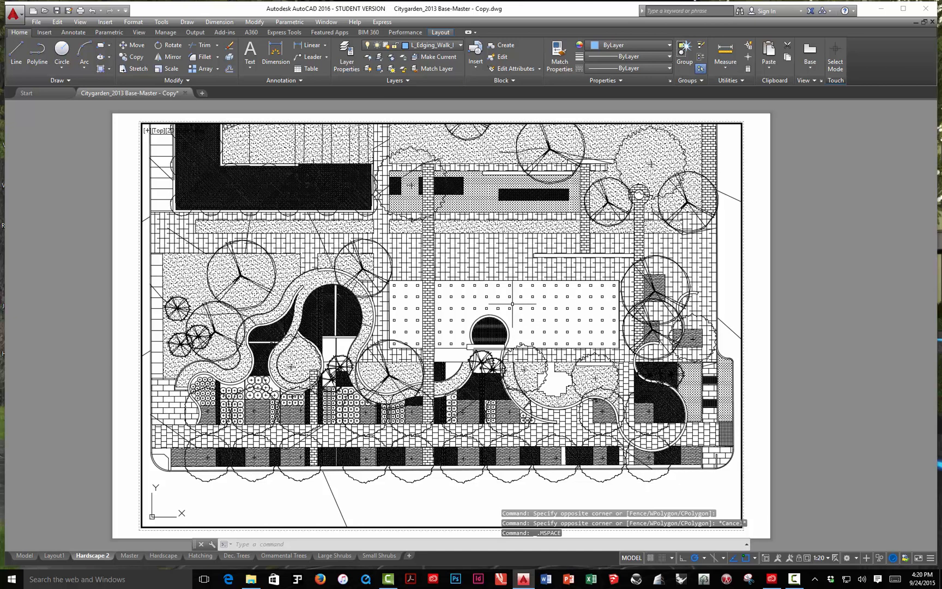
left_click(344, 61)
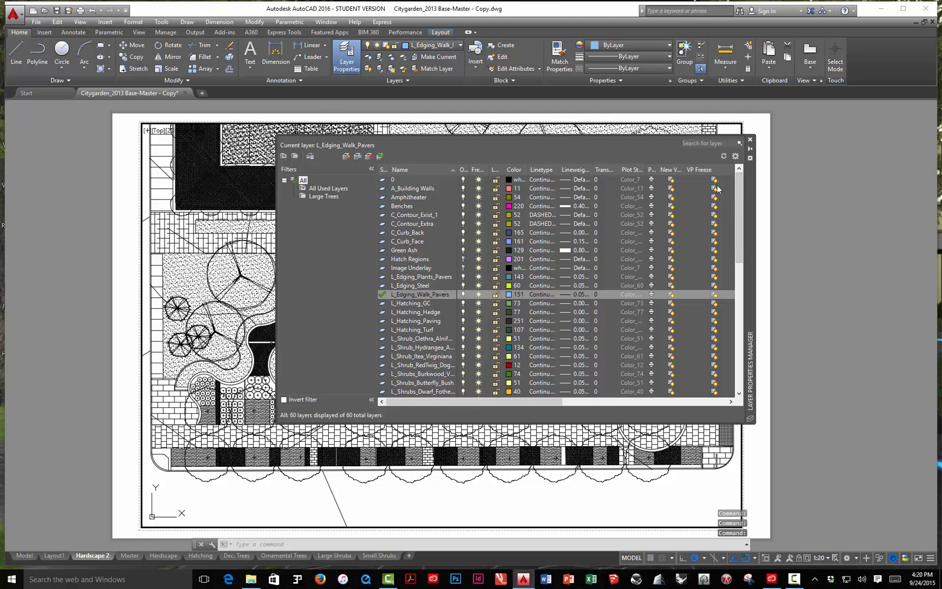
left_click_drag(750, 185, 600, 174)
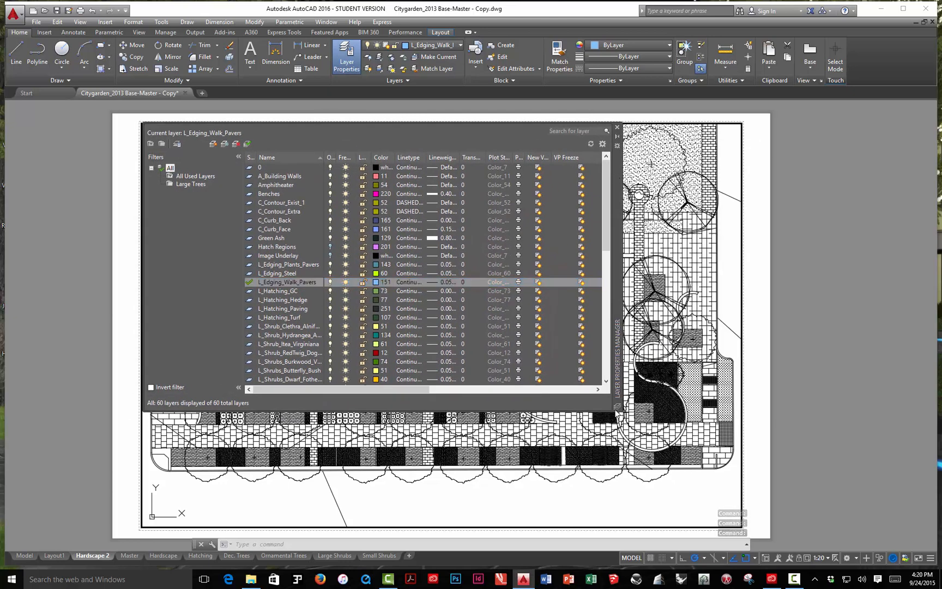
left_click_drag(761, 457, 772, 459)
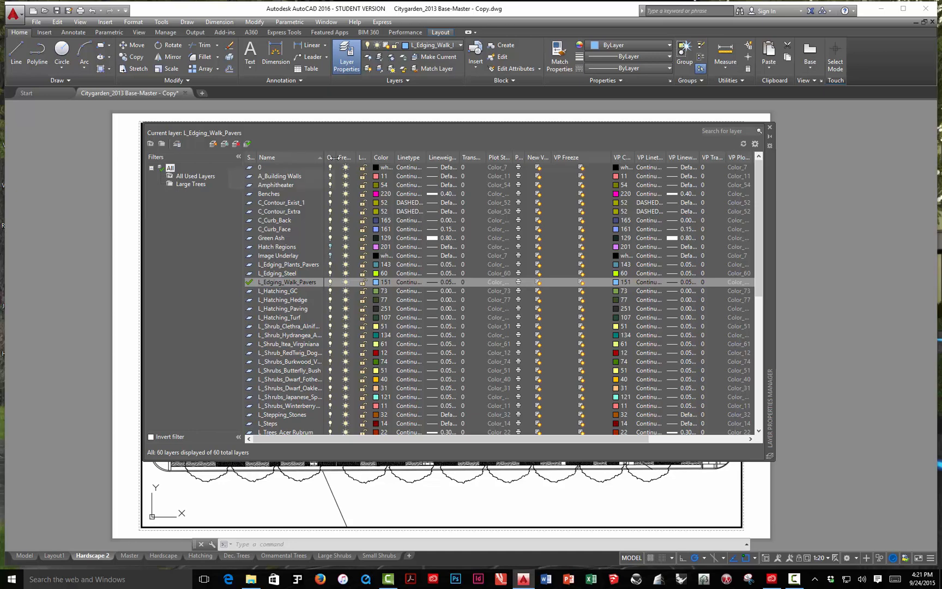
Step: Resize the On, Freeze and VP Freeze columns of the layer list so their headings are fully readable
left_click_drag(336, 157, 373, 157)
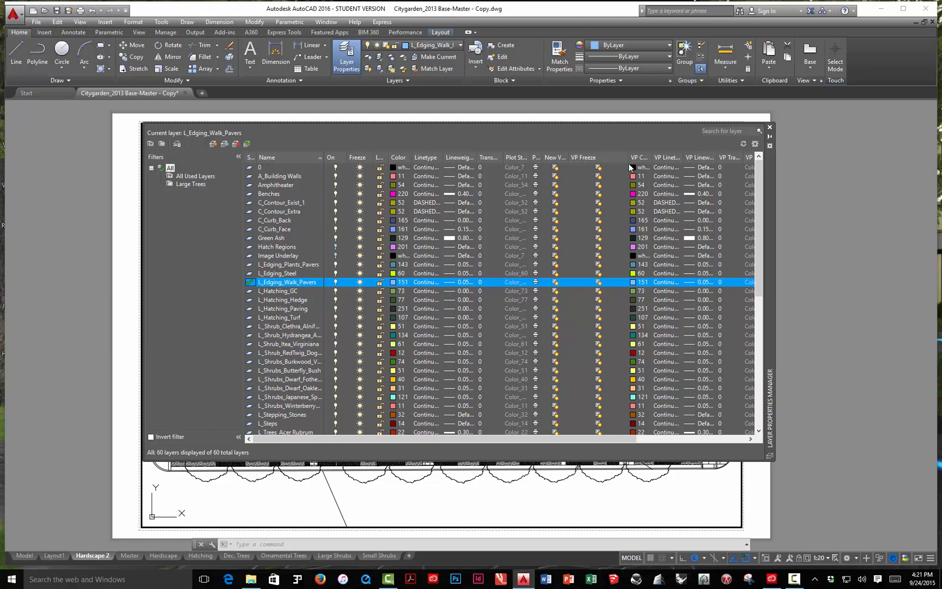
left_click_drag(631, 157, 579, 157)
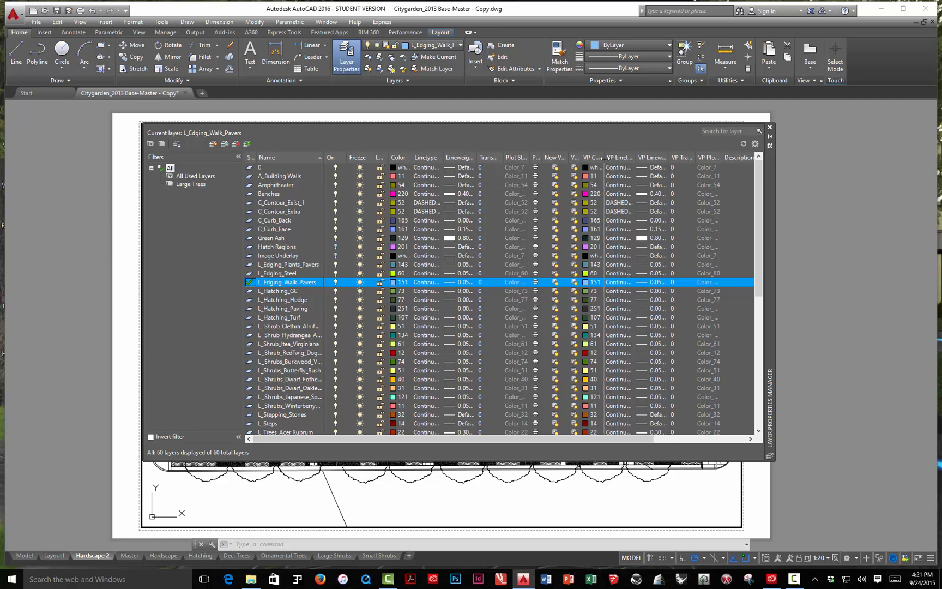
left_click_drag(581, 158, 604, 158)
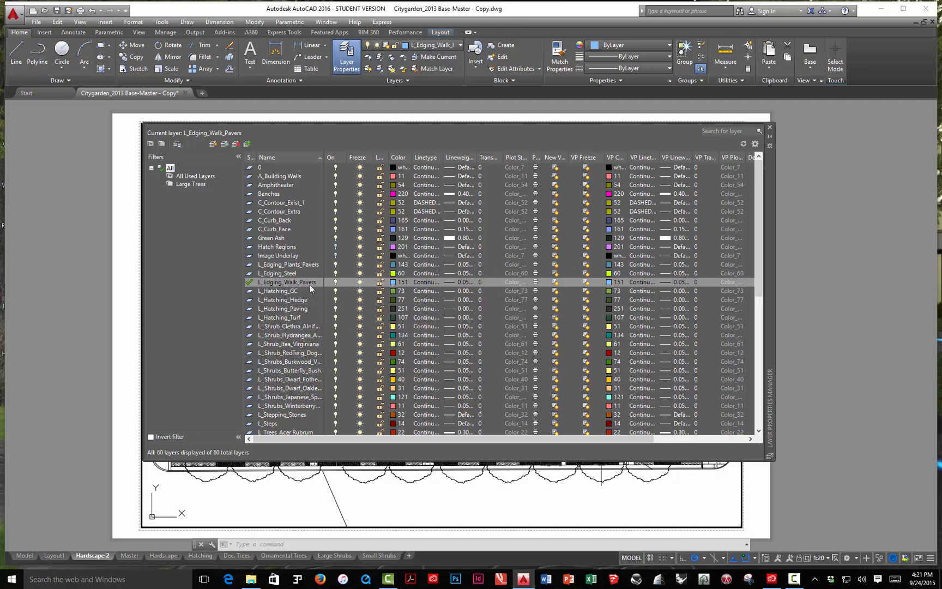
Step: Freeze the layers from L_Hatching_GC through the L_Shrubs_Winterberry layer in the current viewport only
left_click(281, 292)
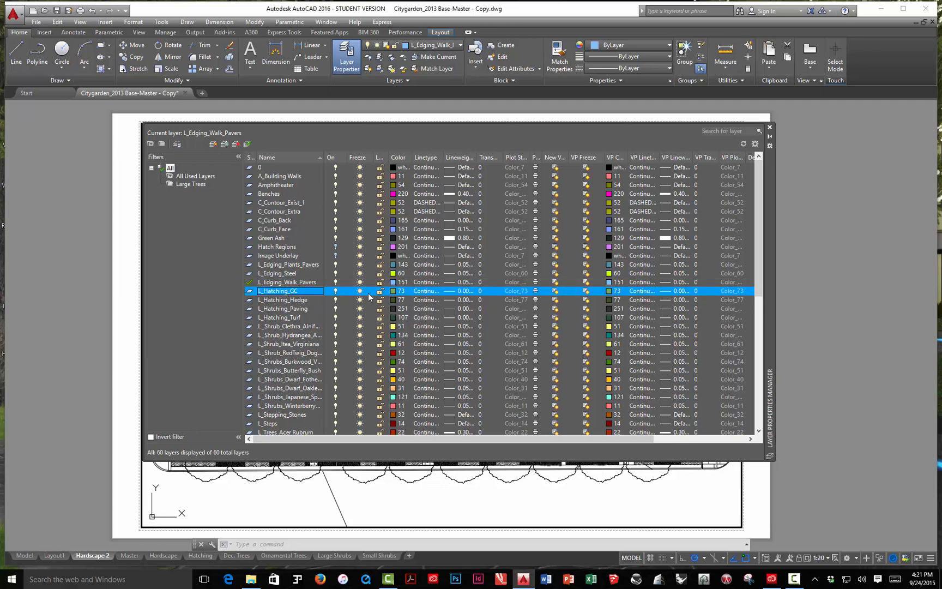
left_click(292, 406, "shift")
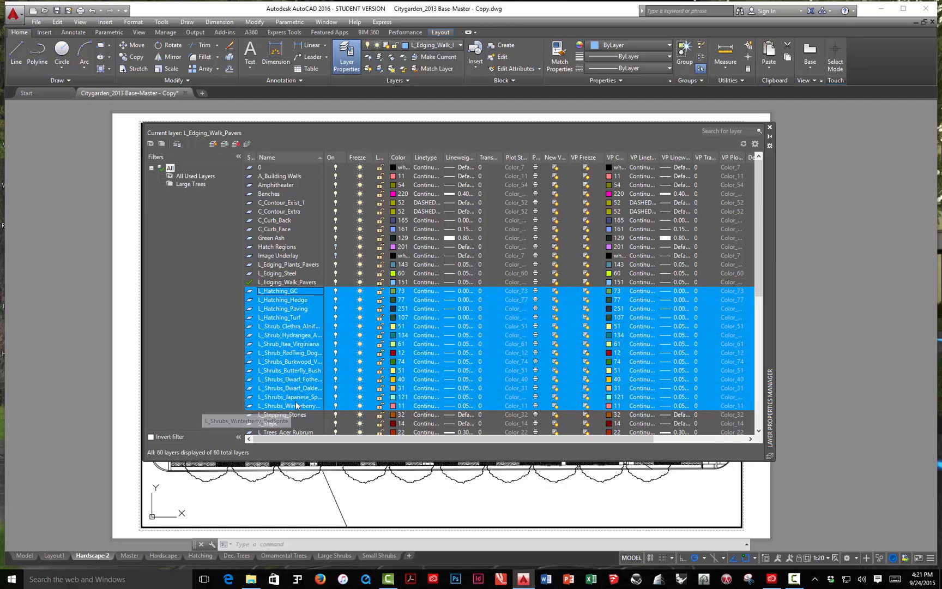
left_click(587, 406)
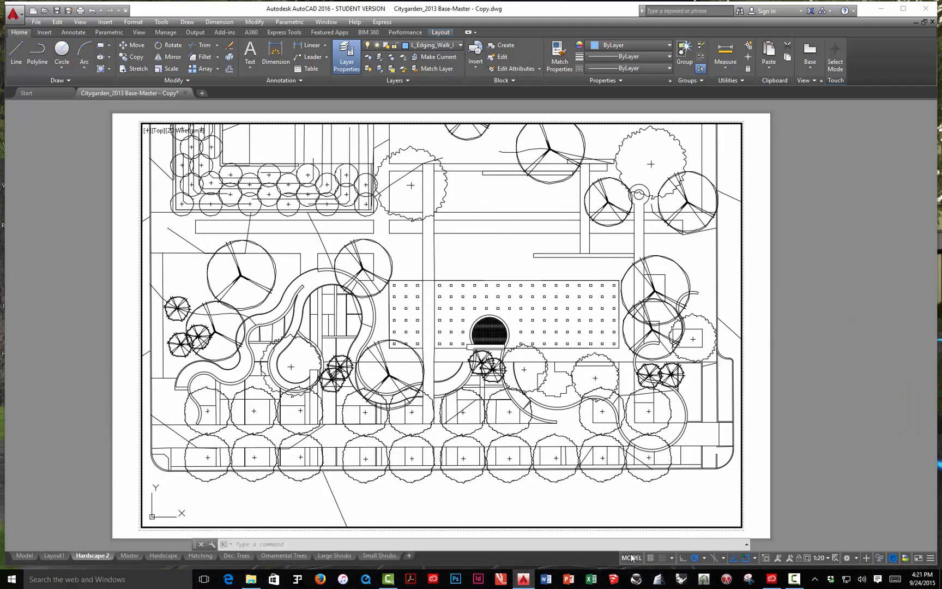
Step: Set all the L_Trees layers, from Acer Rubrum through Sassafras, to be frozen in new viewports
mouse_move(769, 208)
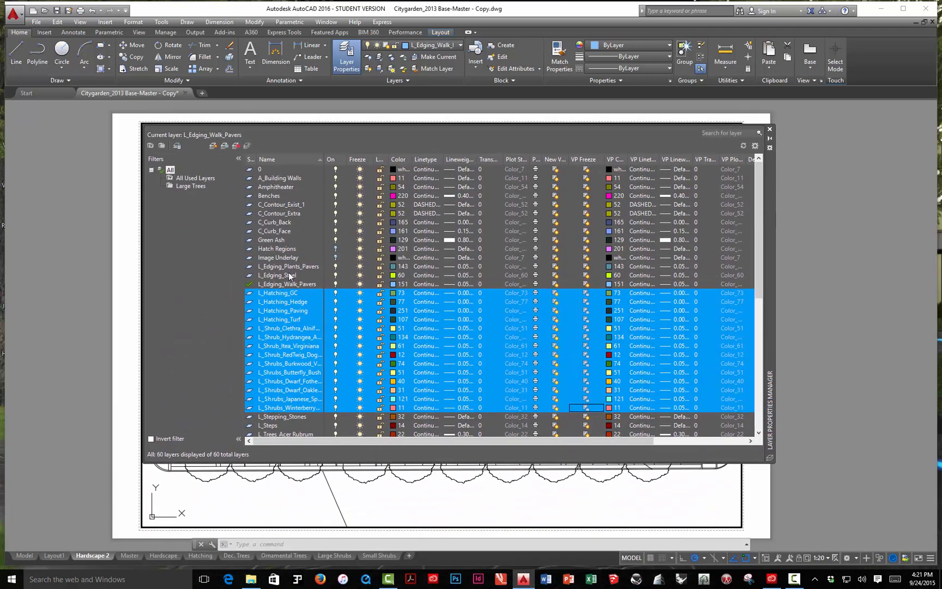
left_click(289, 276)
scroll(289, 275, "down", 8)
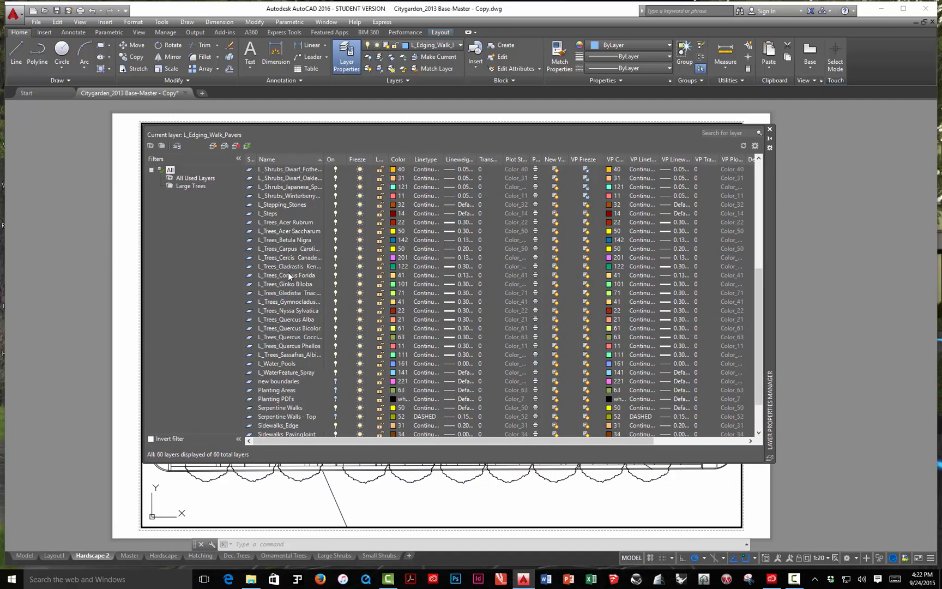
left_click(276, 223)
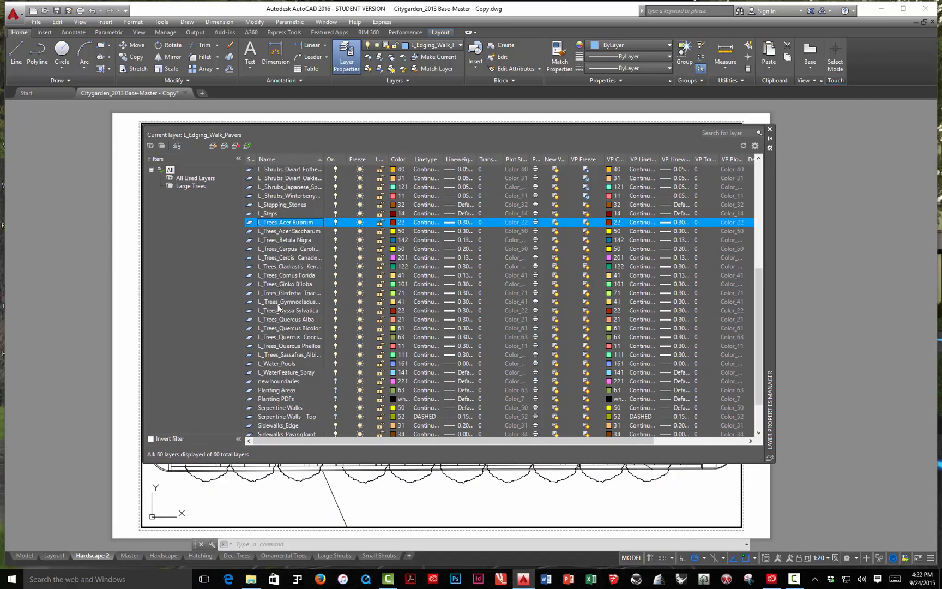
left_click(289, 354, "shift")
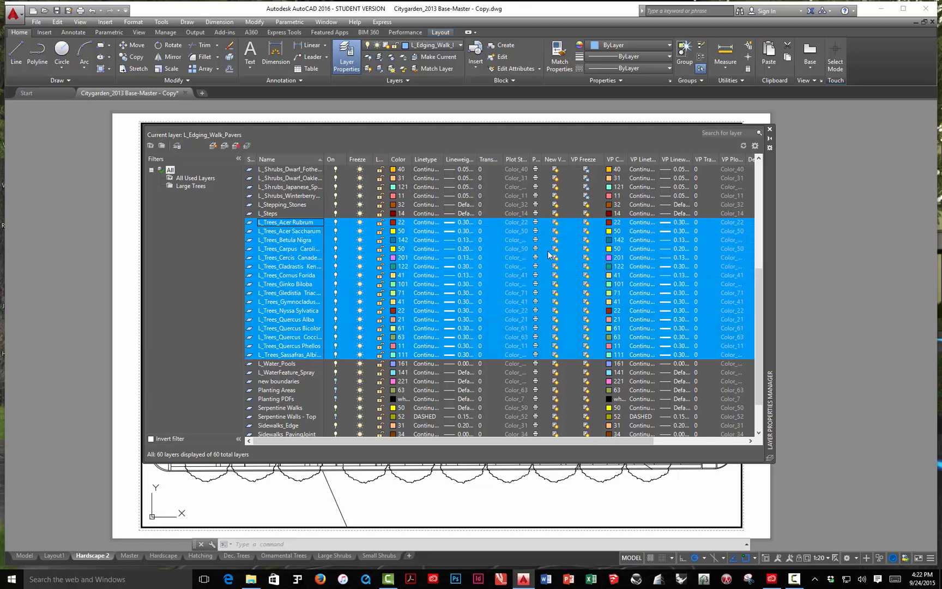
left_click(555, 266)
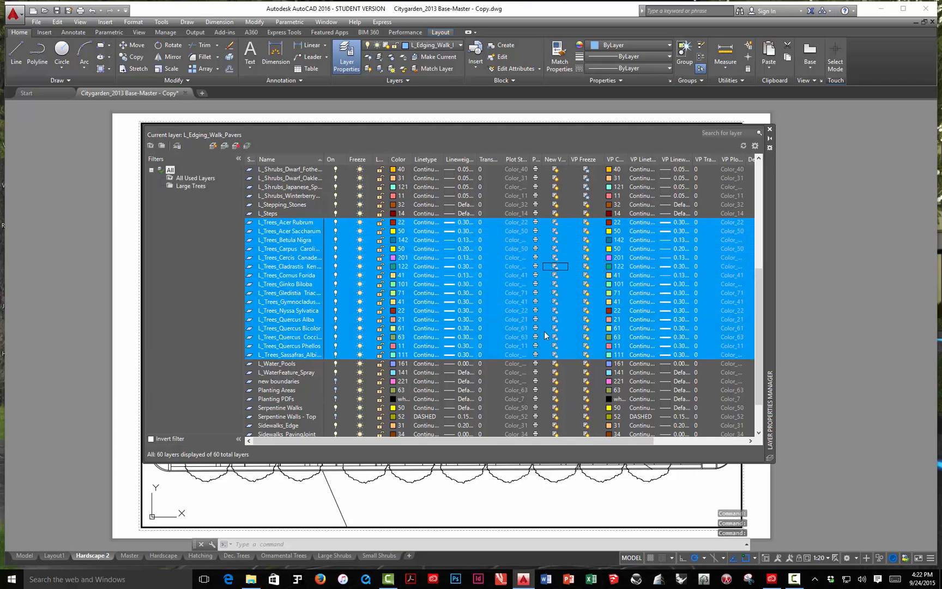
Step: Freeze the L_Trees layers, from Acer Rubrum through Sassafras, in the current viewport as well
left_click(768, 138)
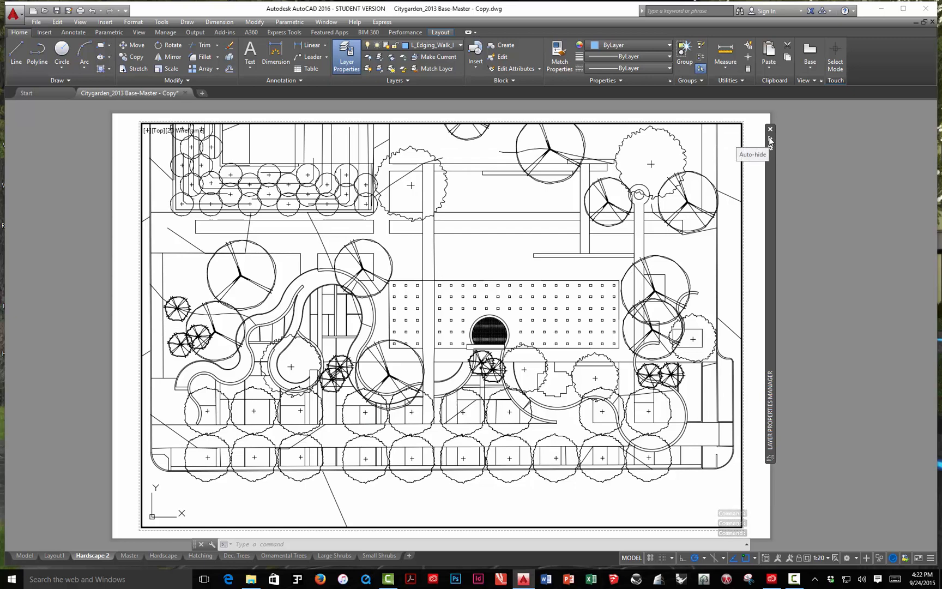
left_click(768, 137)
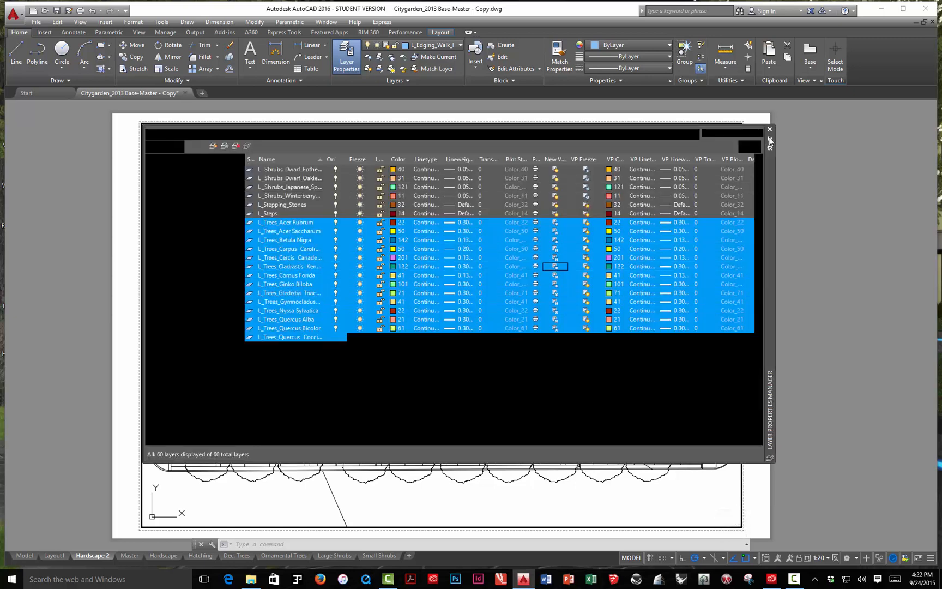
left_click(587, 223)
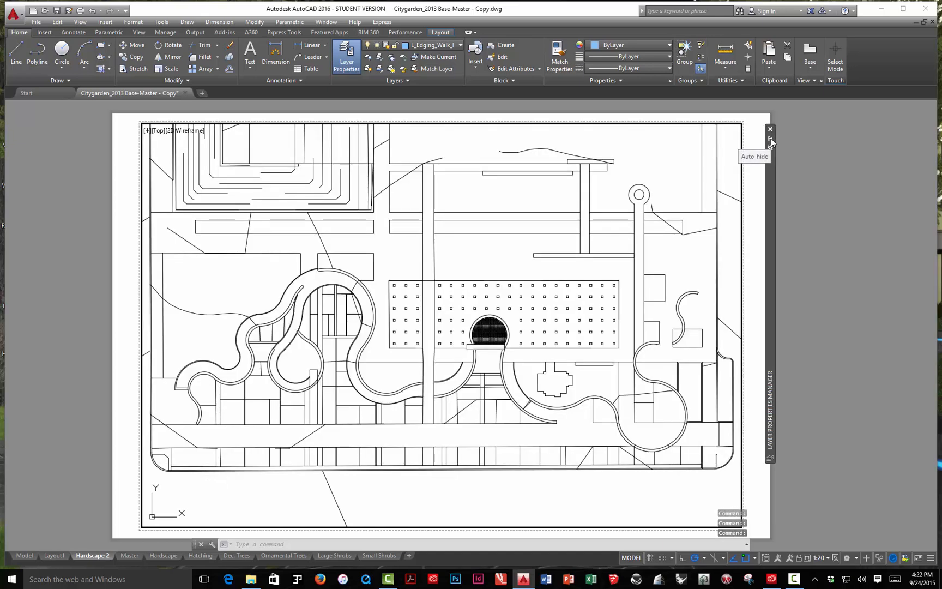
Step: Freeze the C_Contour_Exist_1 and C_Contour_Extra layers in the current viewport and shift the plan slightly down inside it
left_click(770, 138)
scroll(305, 190, "up", 8)
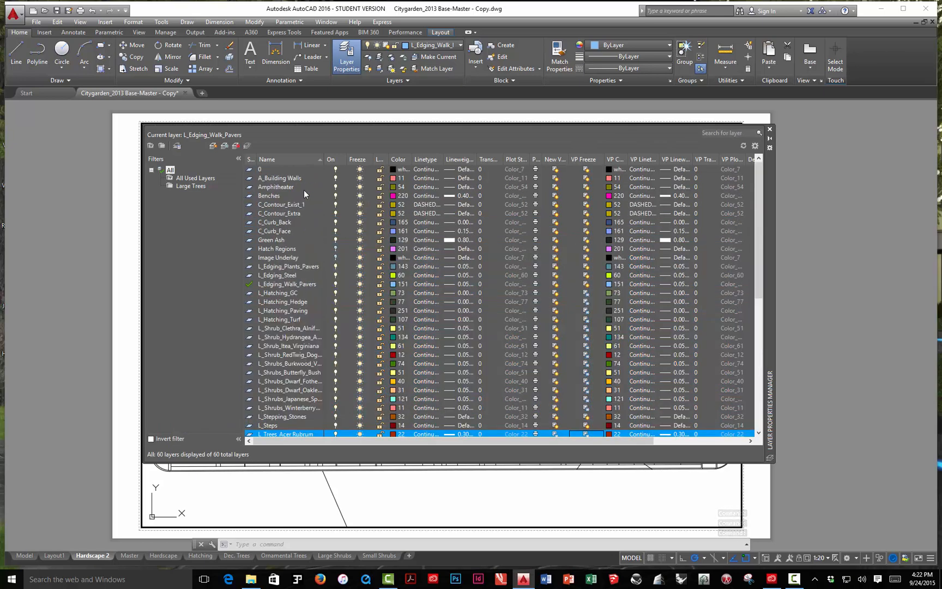
left_click(286, 204)
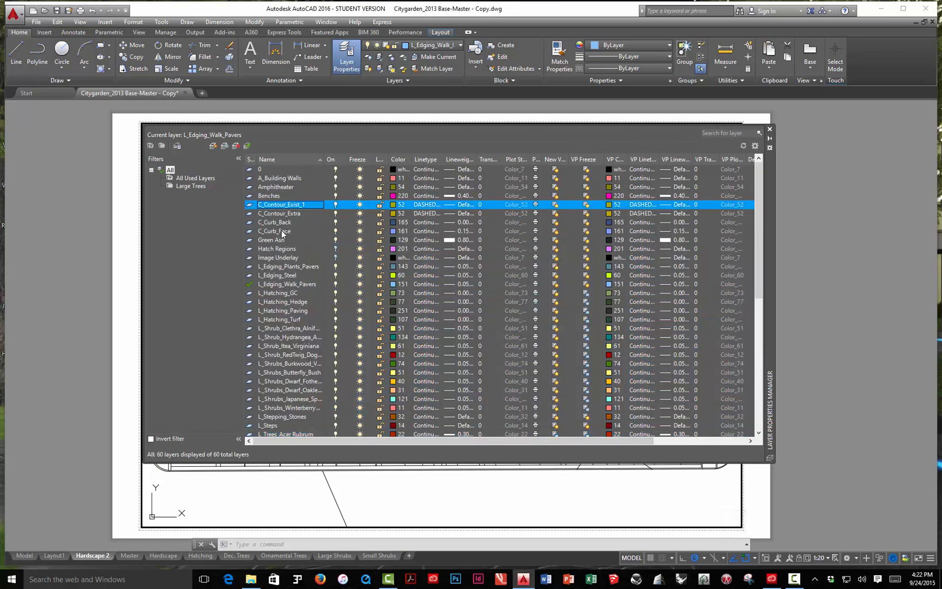
left_click(287, 213, "shift")
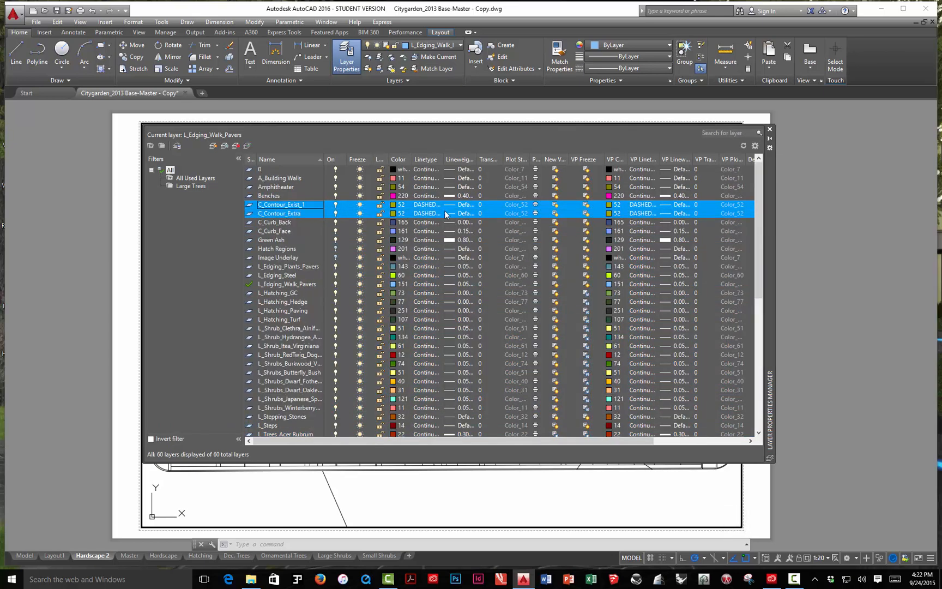
left_click(586, 214)
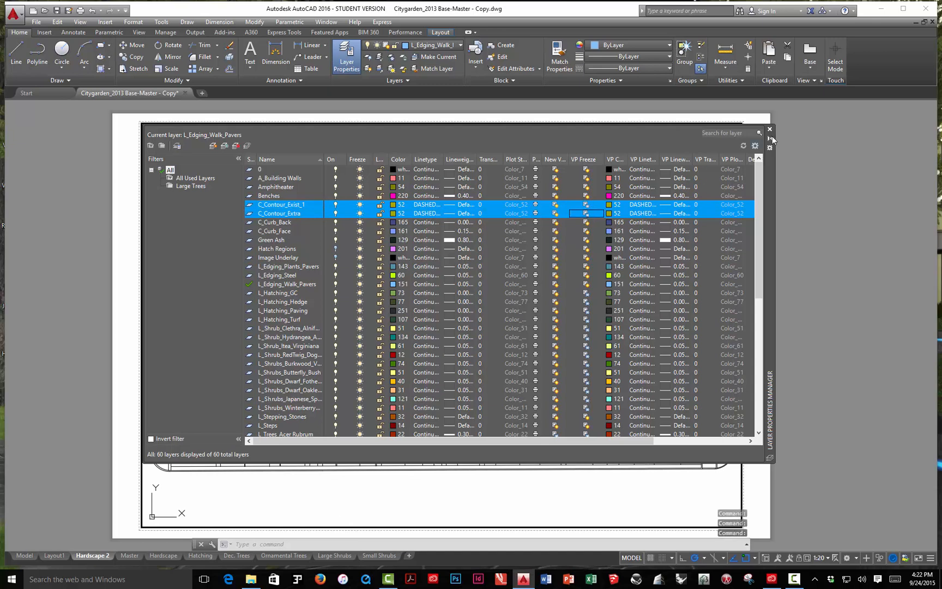
left_click(769, 139)
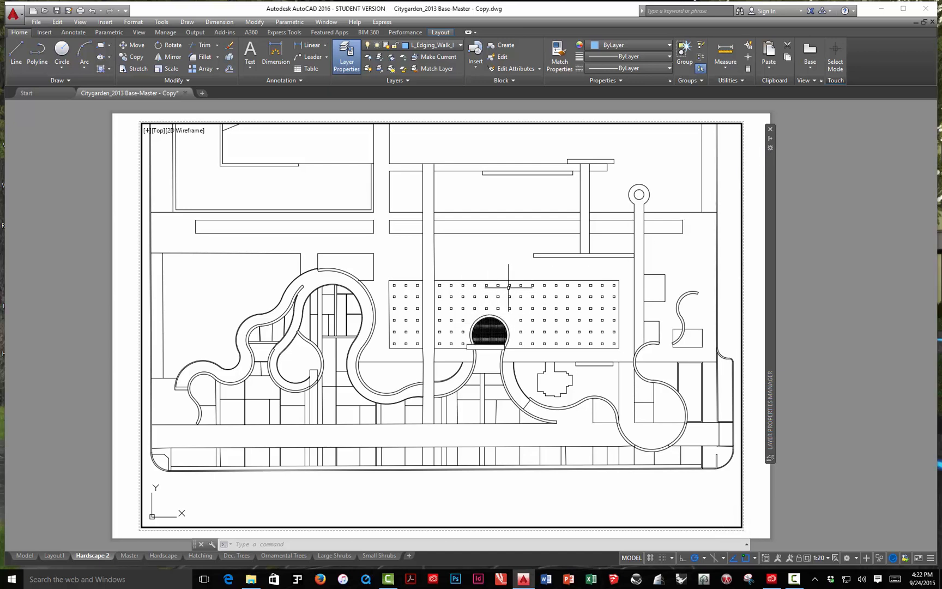
mouse_move(533, 217)
middle_mouse_down()
mouse_move(503, 253)
mouse_move(490, 366)
mouse_move(515, 233)
mouse_move(529, 226)
mouse_move(533, 235)
middle_mouse_up()
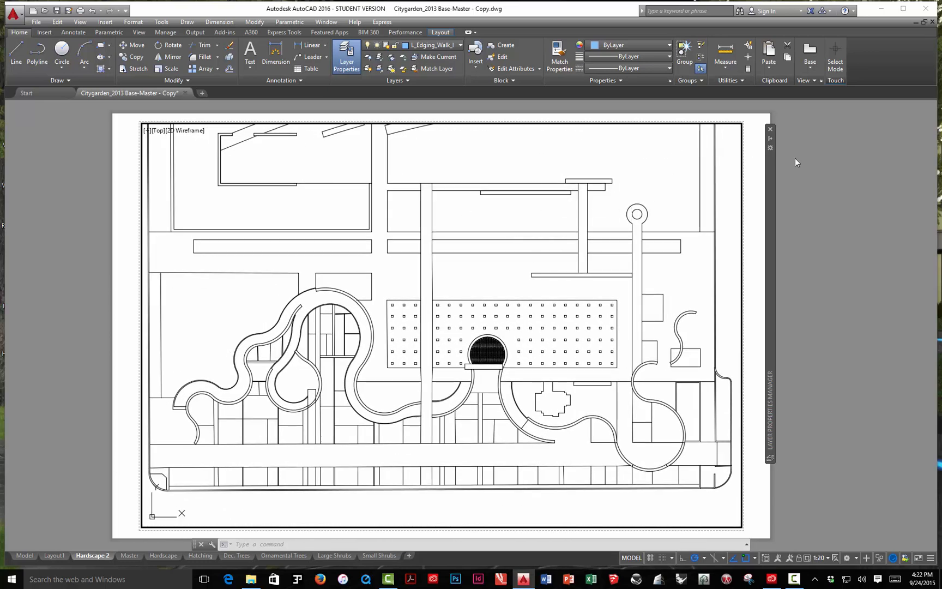
Step: Freeze the L_Water_Pools layer in the current viewport and close the layer properties manager
mouse_move(772, 143)
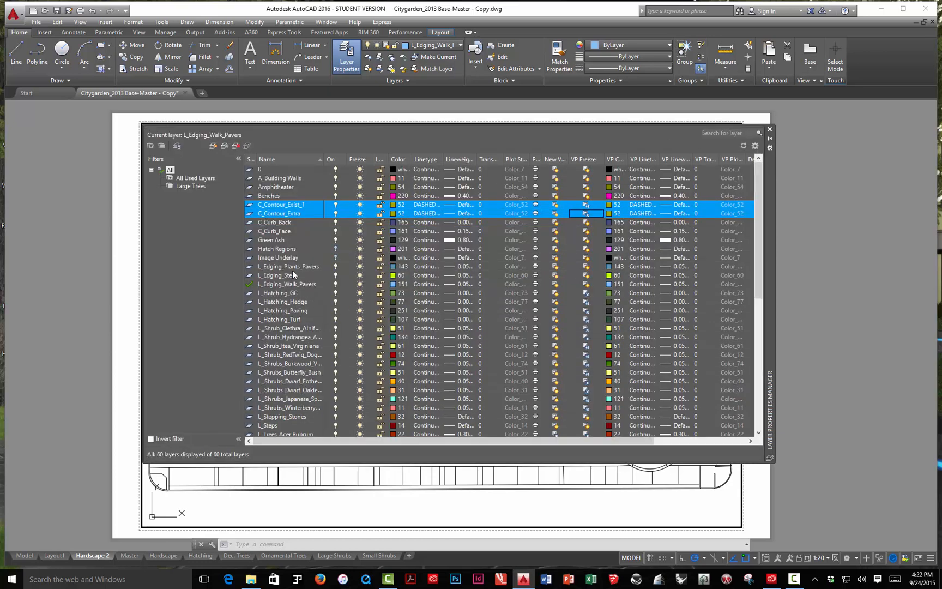
scroll(285, 248, "down", 6)
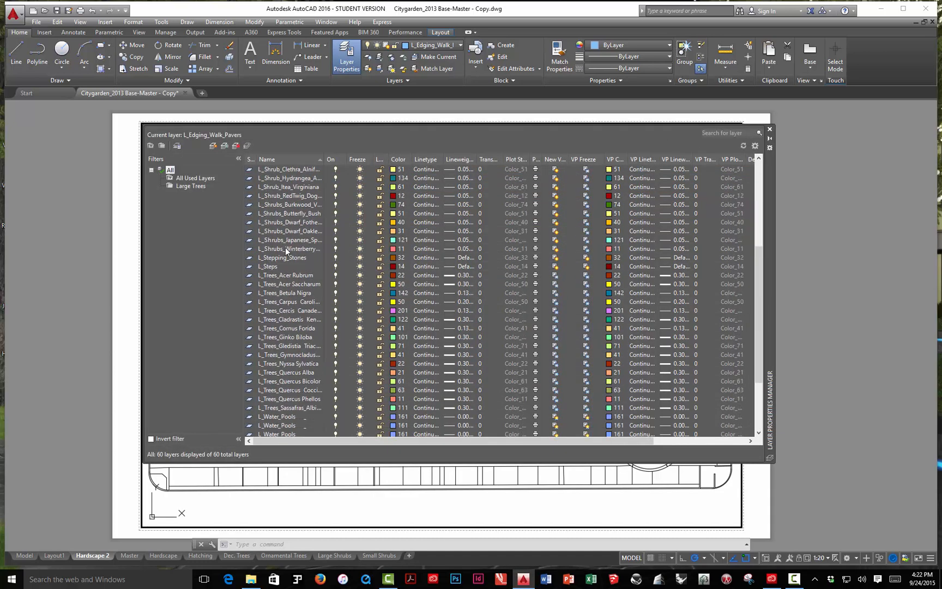
scroll(284, 249, "down", 4)
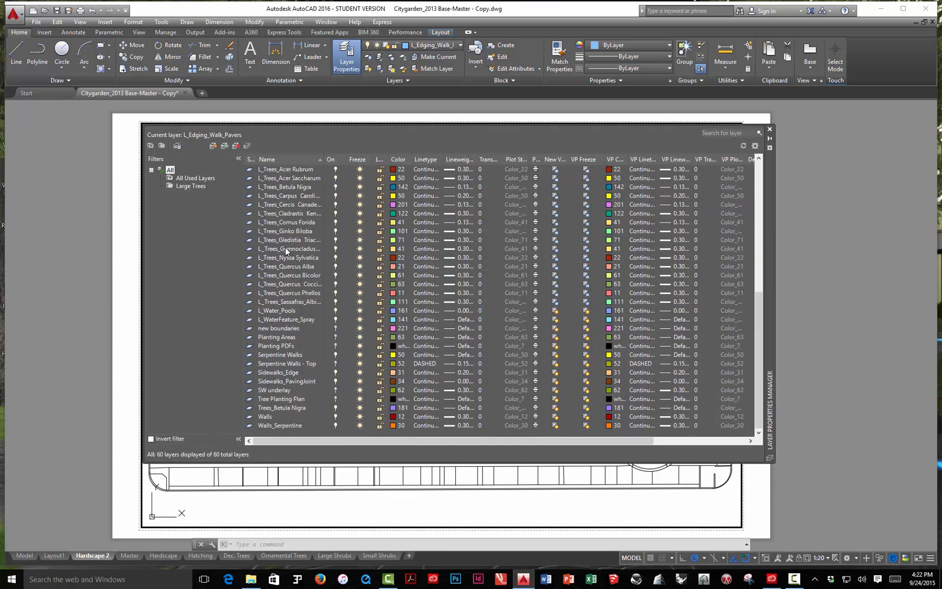
left_click(287, 310)
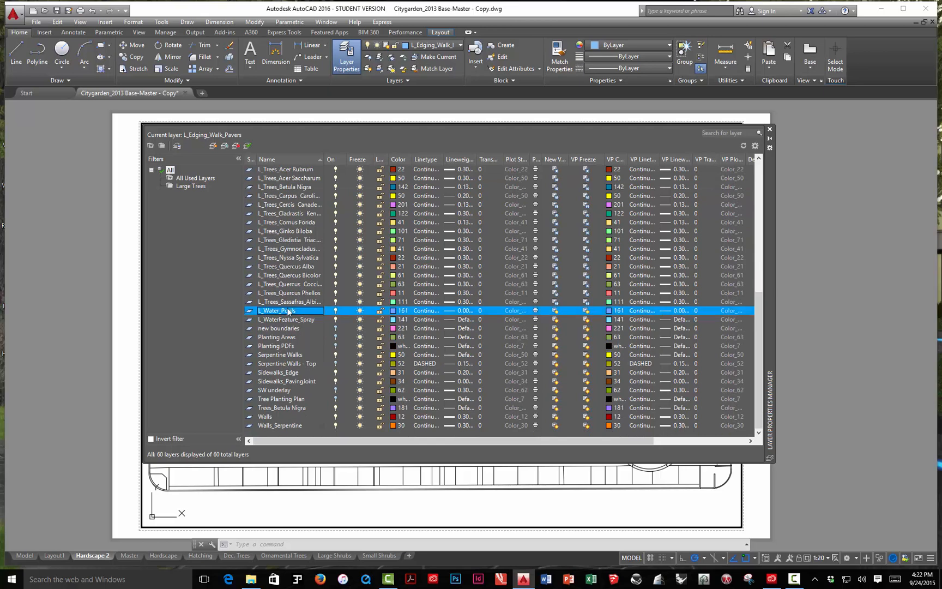
left_click(580, 312)
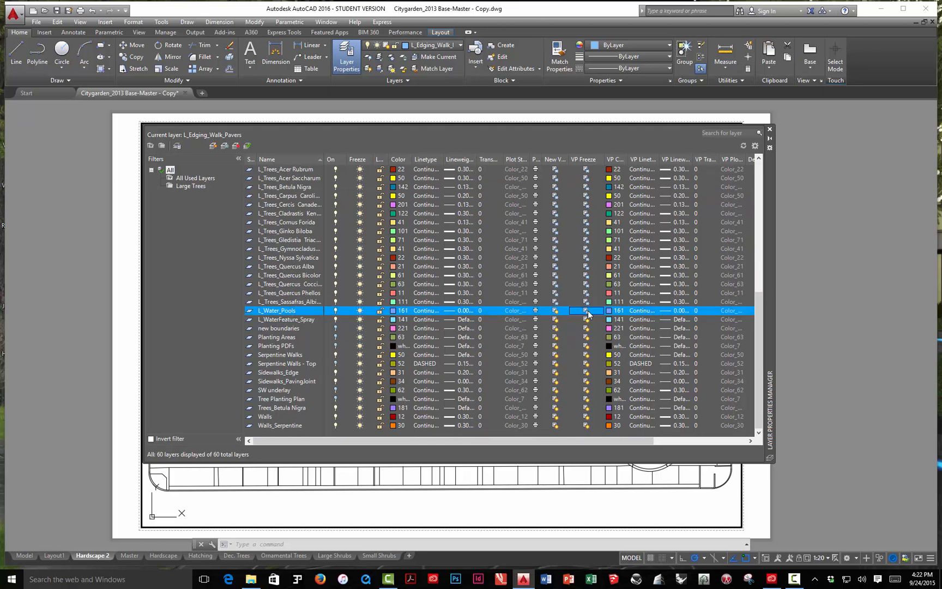
left_click(770, 139)
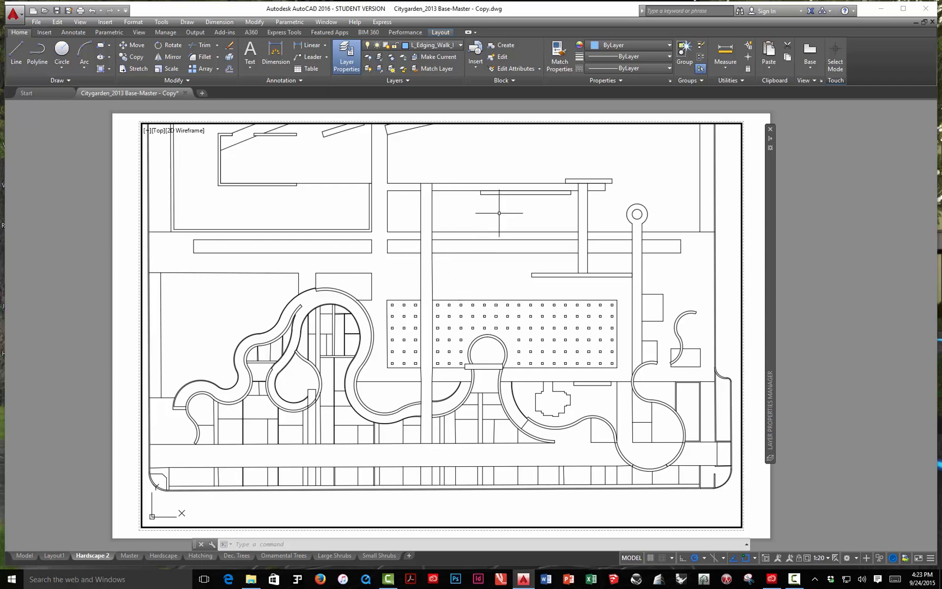
mouse_move(772, 137)
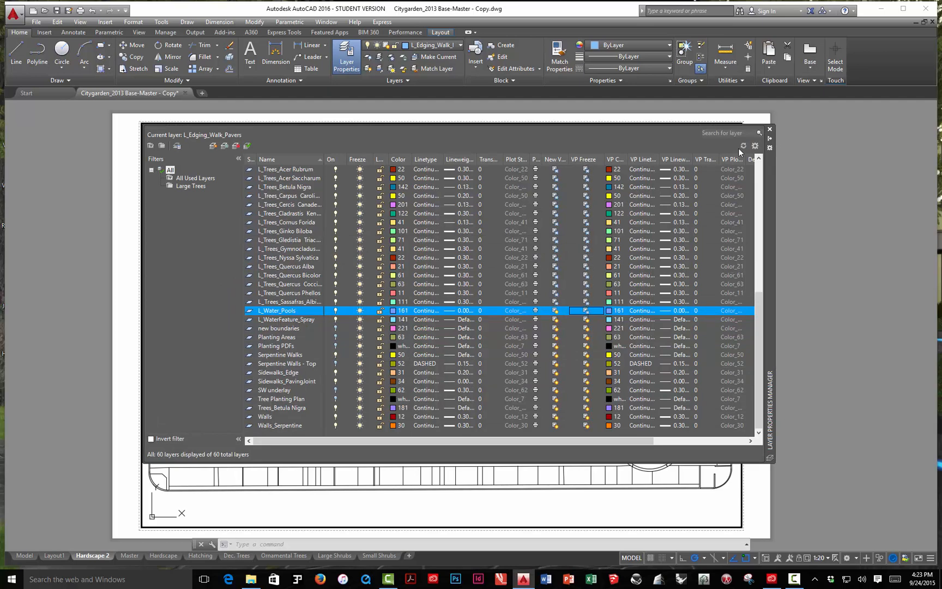
left_click(769, 130)
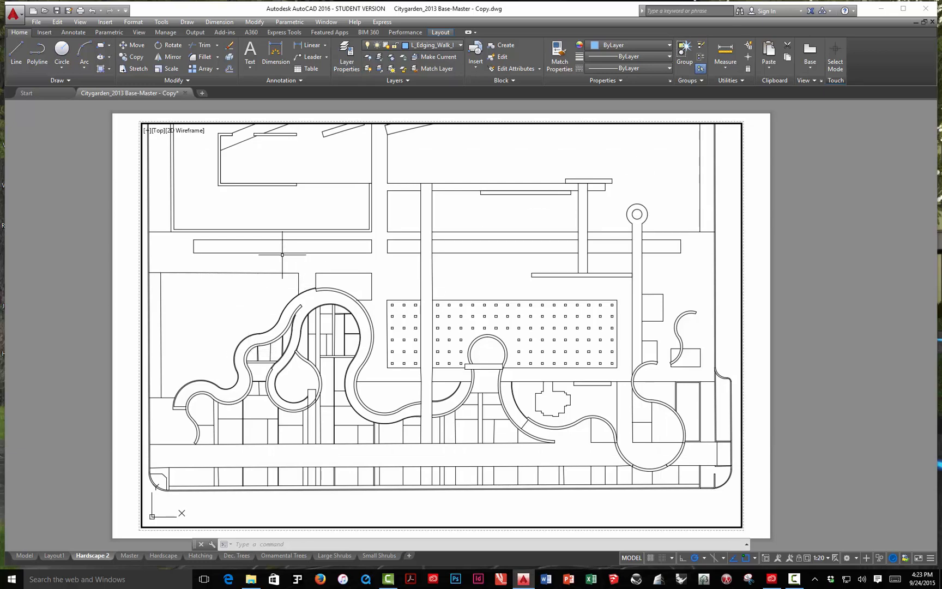
Step: Leave the viewport's model space for paper space and check the whole Hardscape 2 sheet
double_click(112, 249)
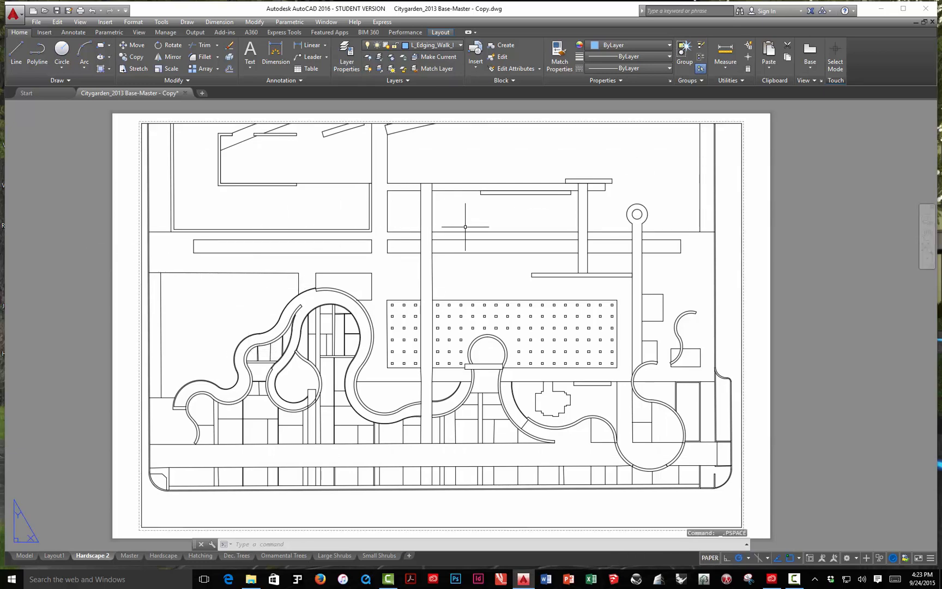
scroll(464, 230, "down", 1)
scroll(464, 230, "up", 2)
scroll(464, 230, "down", 1)
scroll(462, 230, "down", 1)
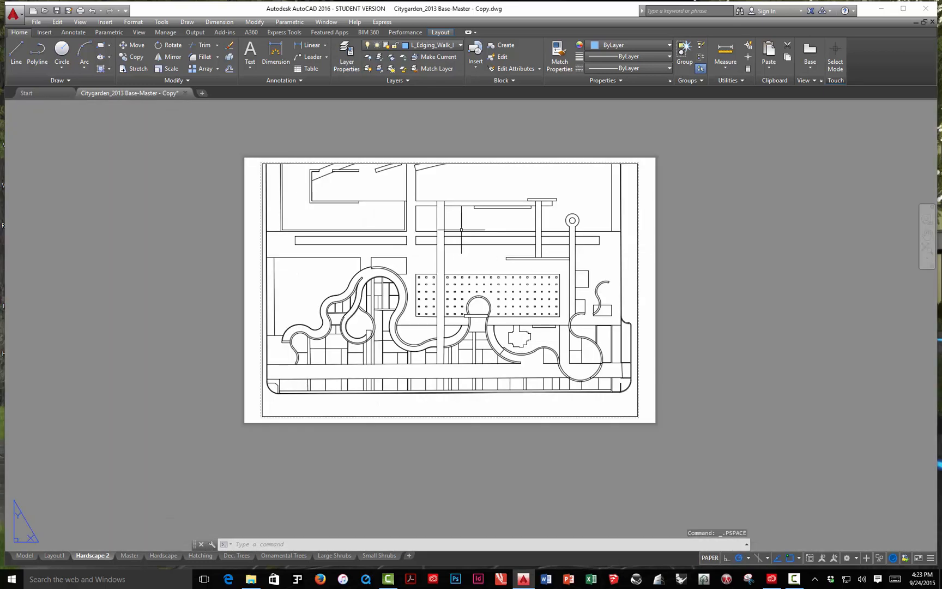
scroll(453, 235, "up", 1)
Step: Compare the finished Hardscape layout with the new sheet and return to the Hardscape 2 layout
left_click(164, 555)
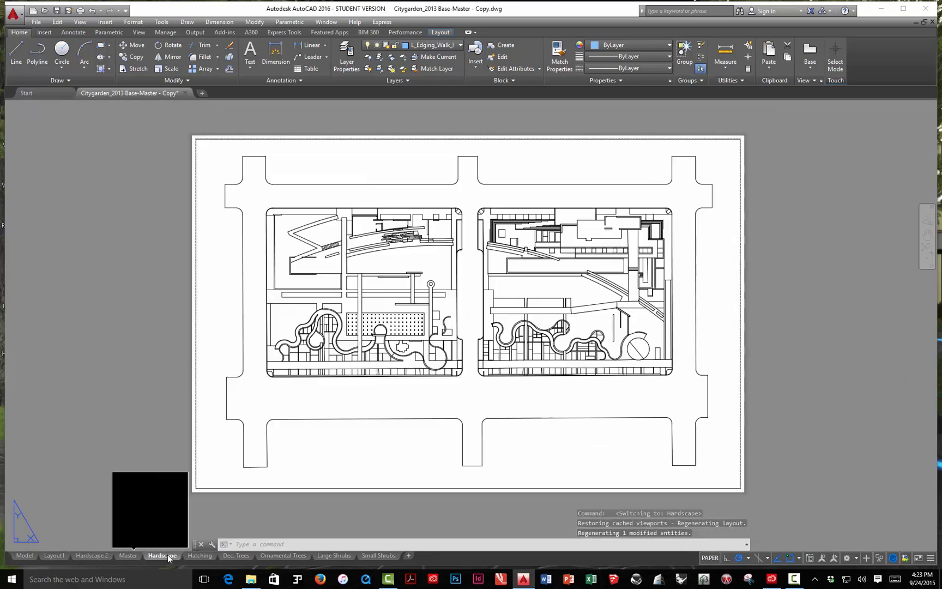
left_click(93, 555)
scroll(376, 327, "down", 1)
scroll(373, 349, "up", 1)
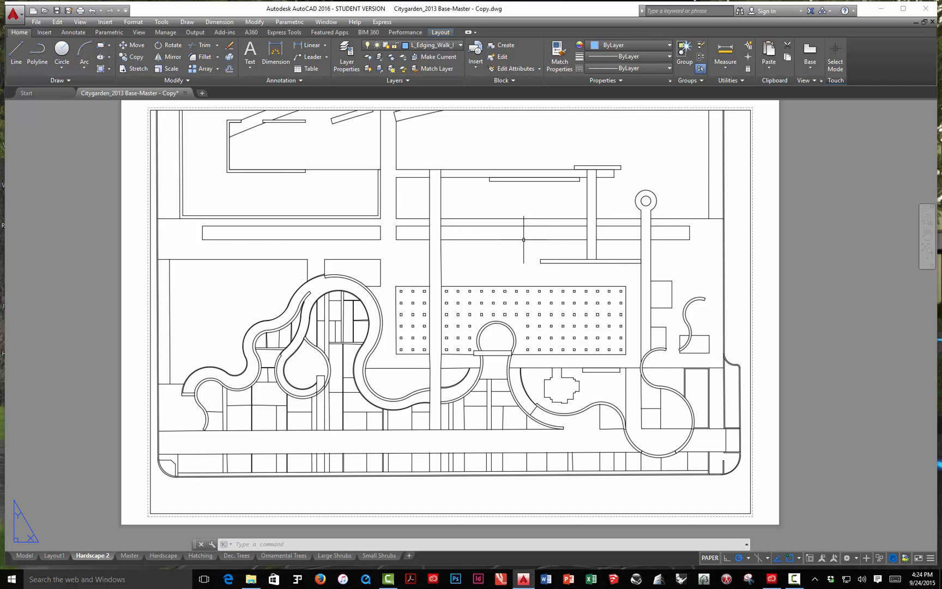
scroll(419, 323, "down", 2)
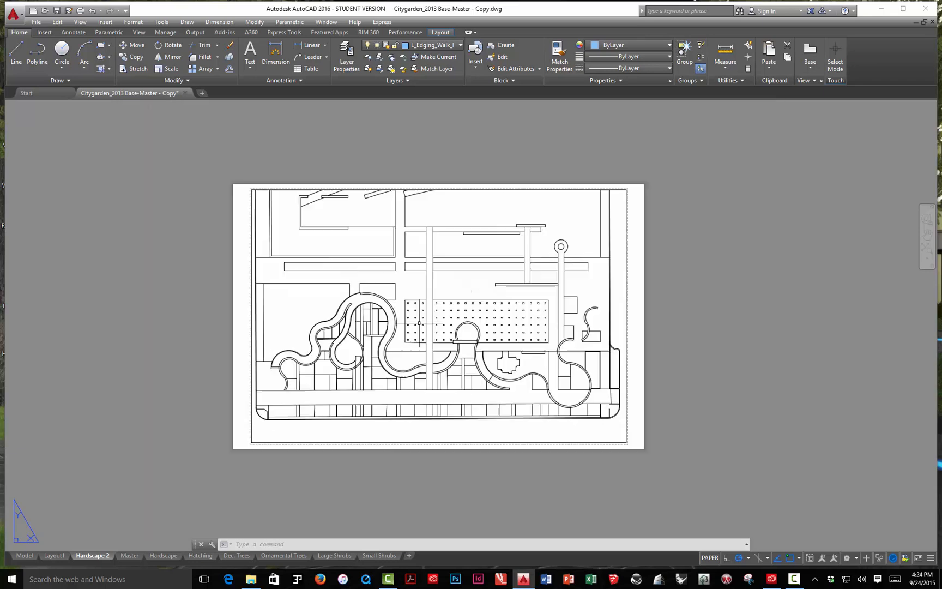
scroll(425, 313, "up", 2)
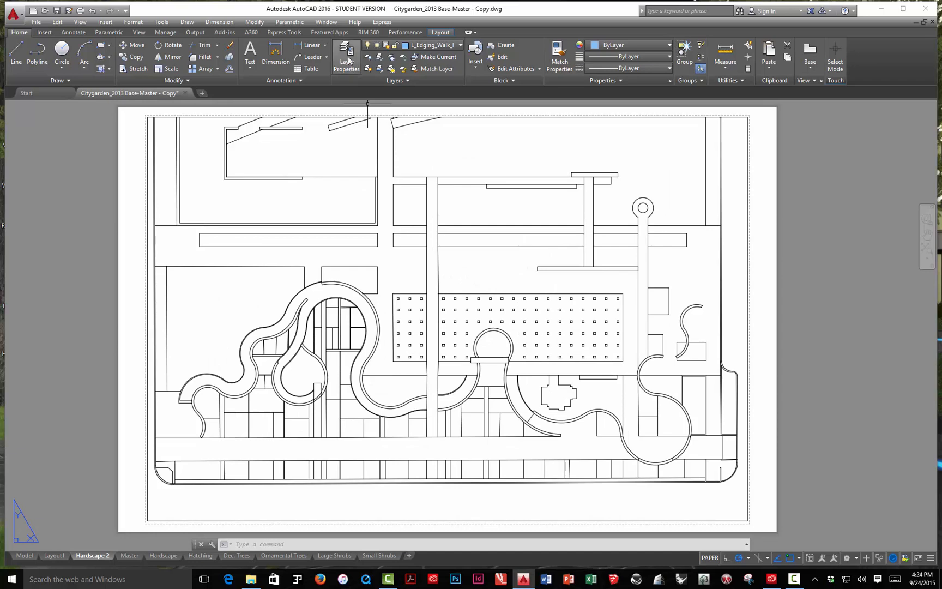
Step: Enter model space in the Hardscape 2 viewport, review the VP Freeze settings in the layer properties manager, and close it
double_click(292, 209)
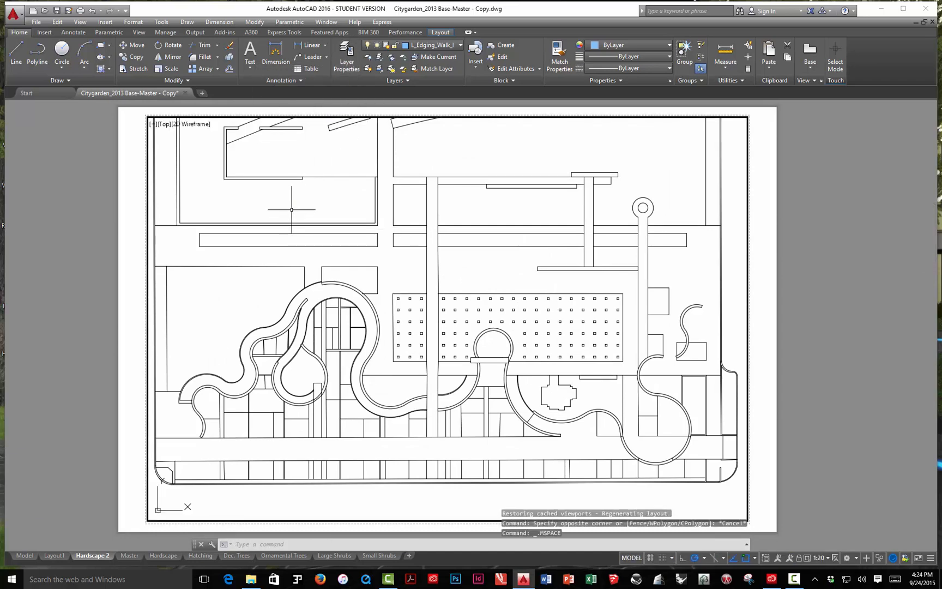
left_click(341, 59)
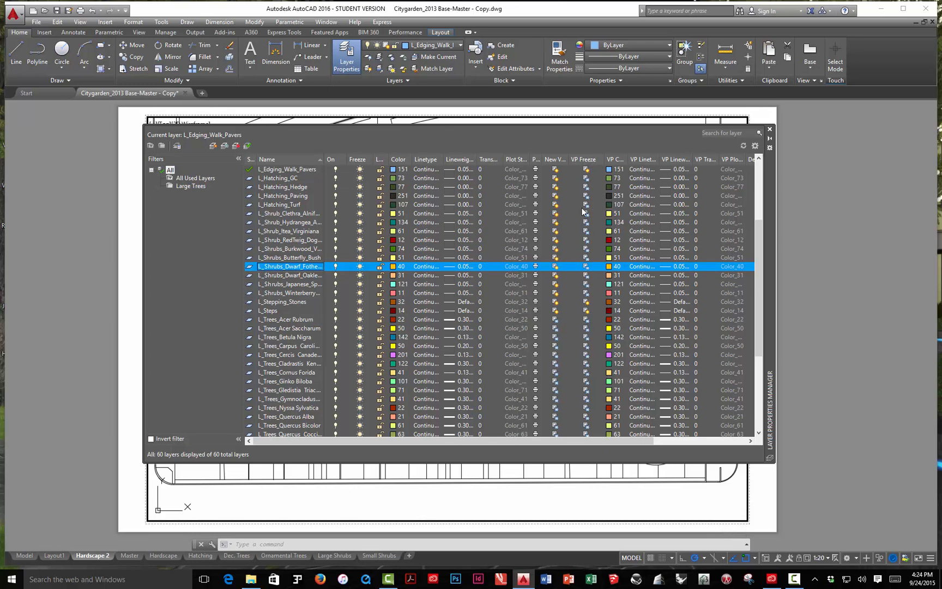
left_click(772, 139)
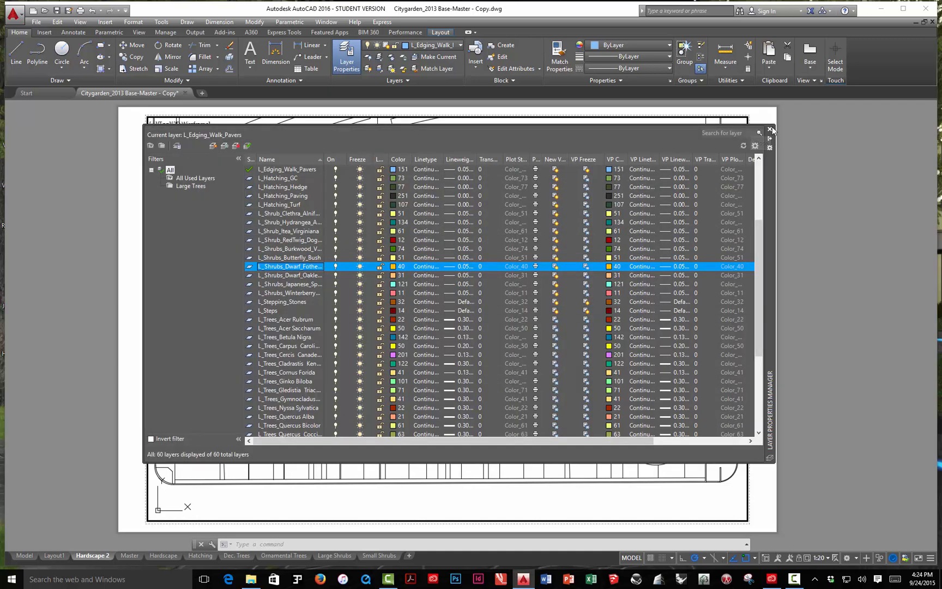
left_click(771, 126)
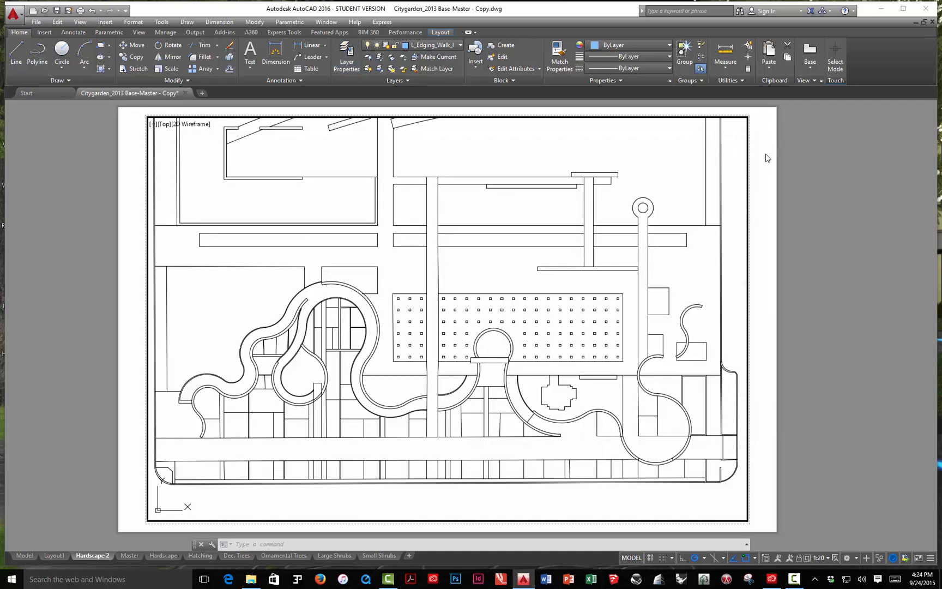
Step: Review the Ornamental Trees, Large Shrubs, Dec. Trees and Hardscape layouts, checking the Hardscape viewport's model space before returning to paper space
left_click(291, 555)
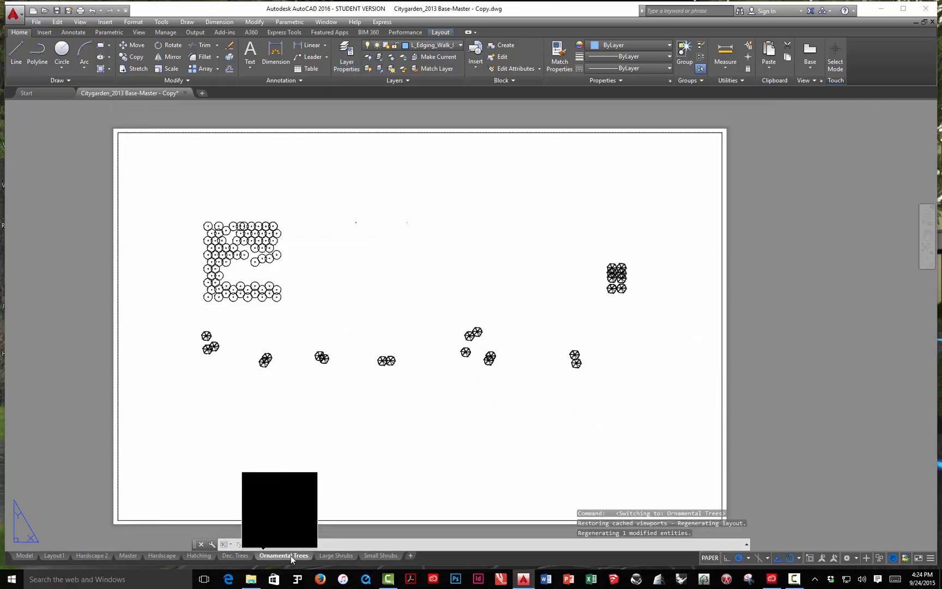
left_click(330, 555)
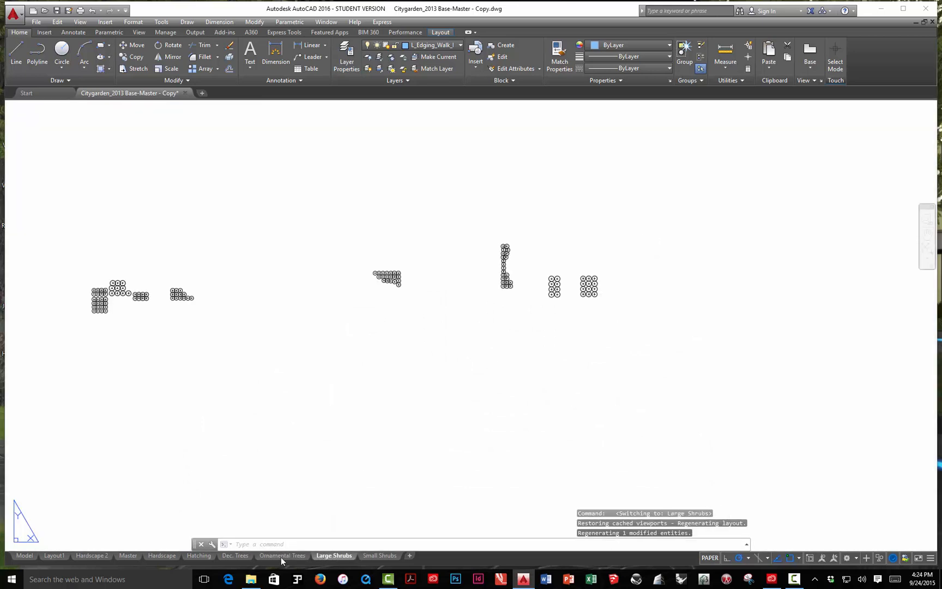
left_click(241, 555)
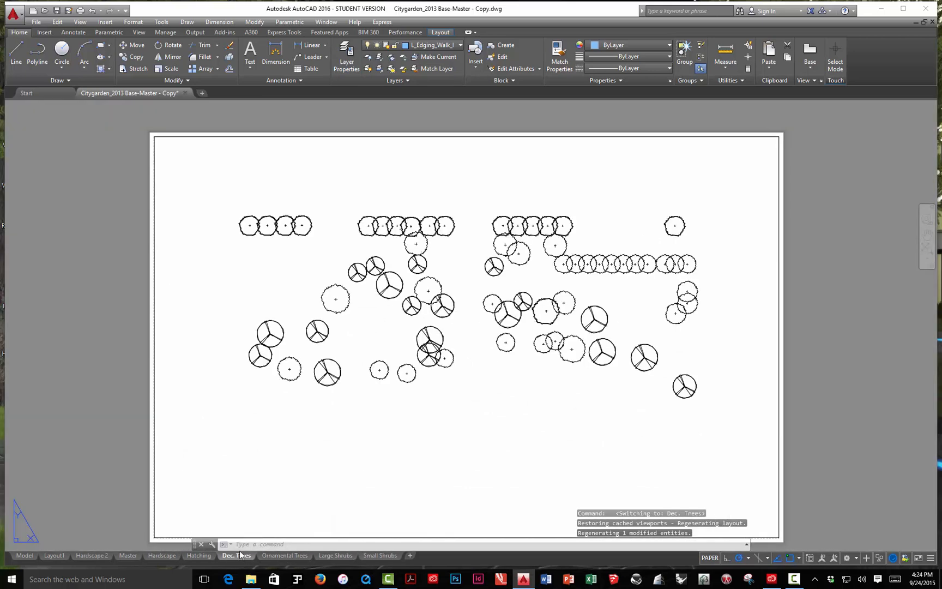
left_click(157, 555)
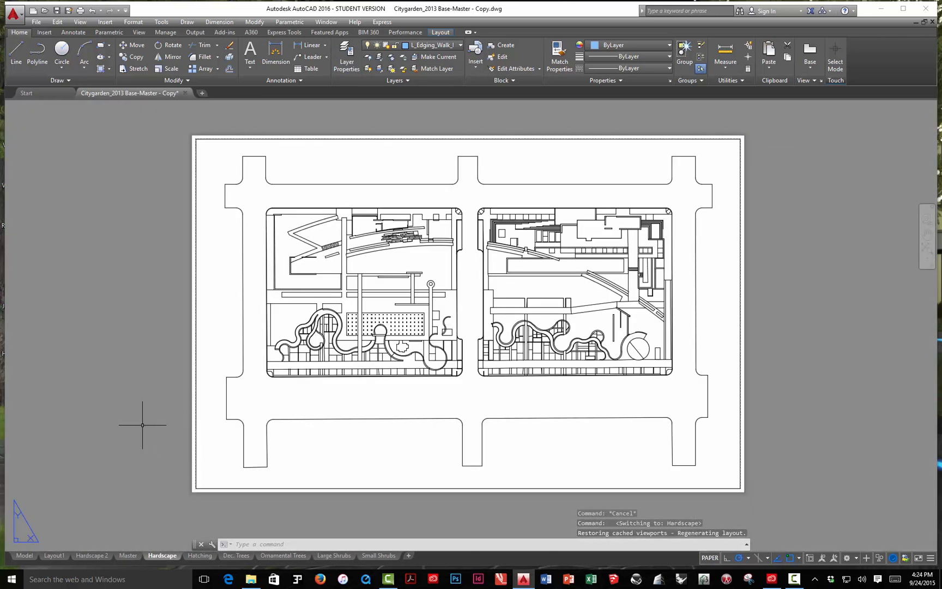
double_click(201, 363)
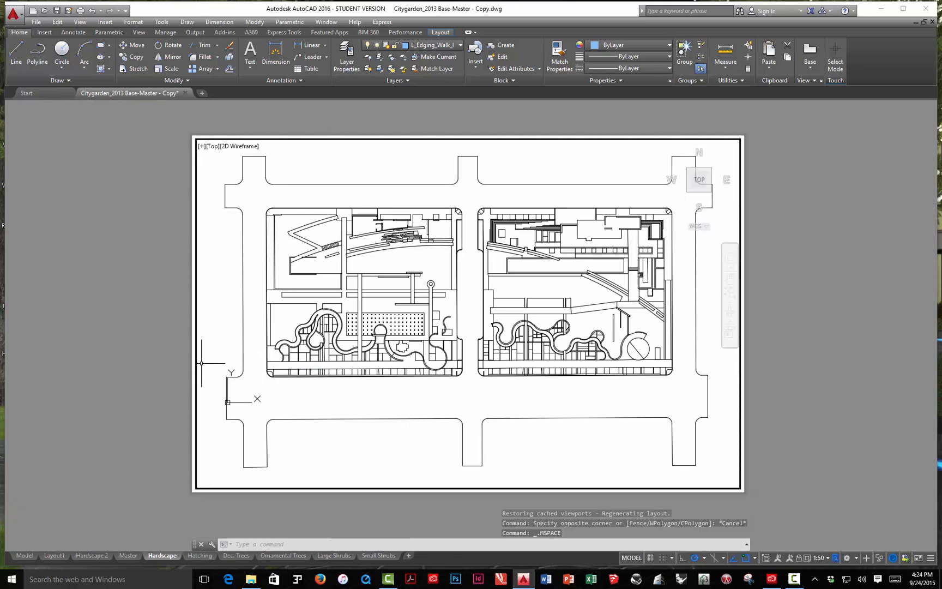
left_click(636, 560)
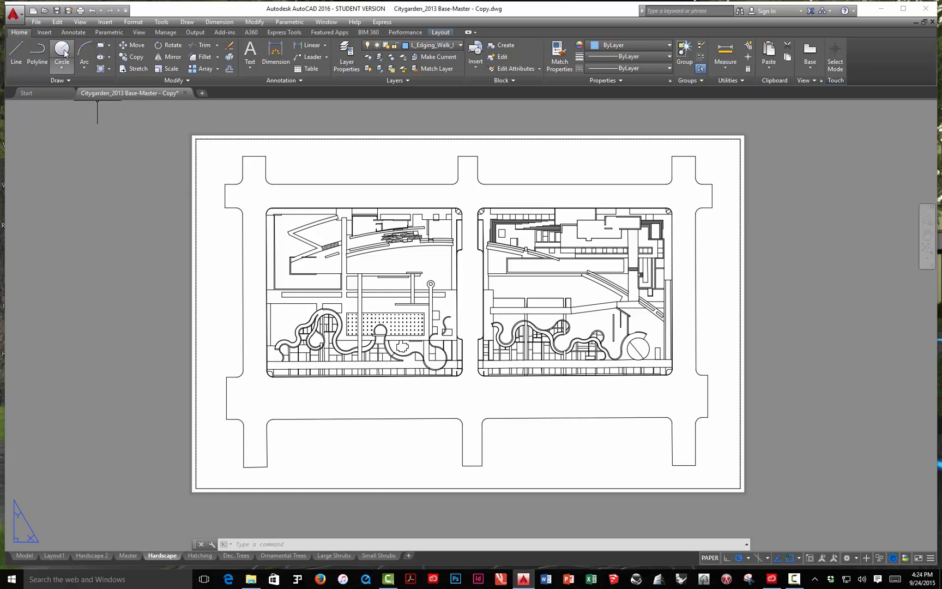
Step: Start the Publish command for the drawing's sheets and move its dialog clear for working
left_click(125, 10)
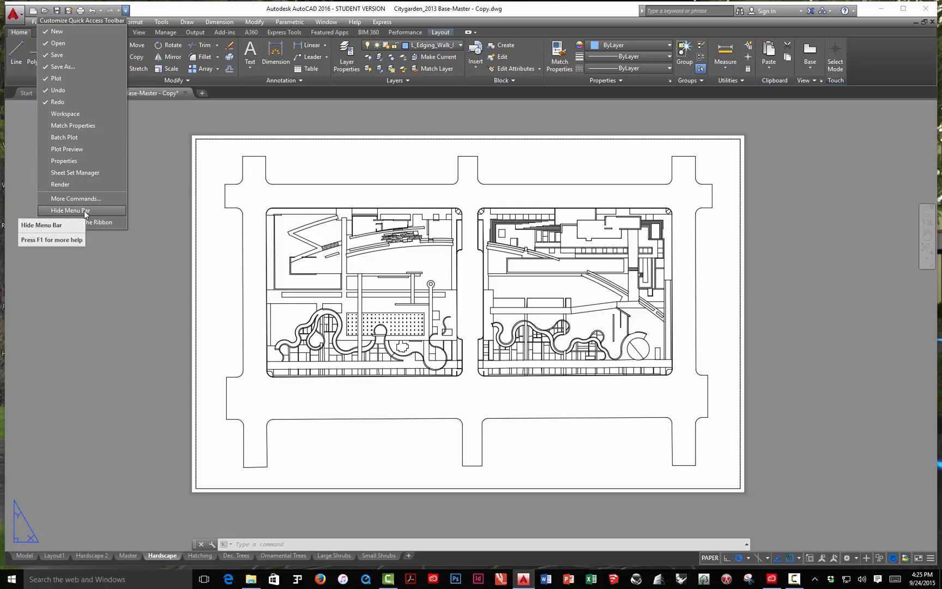
left_click(168, 9)
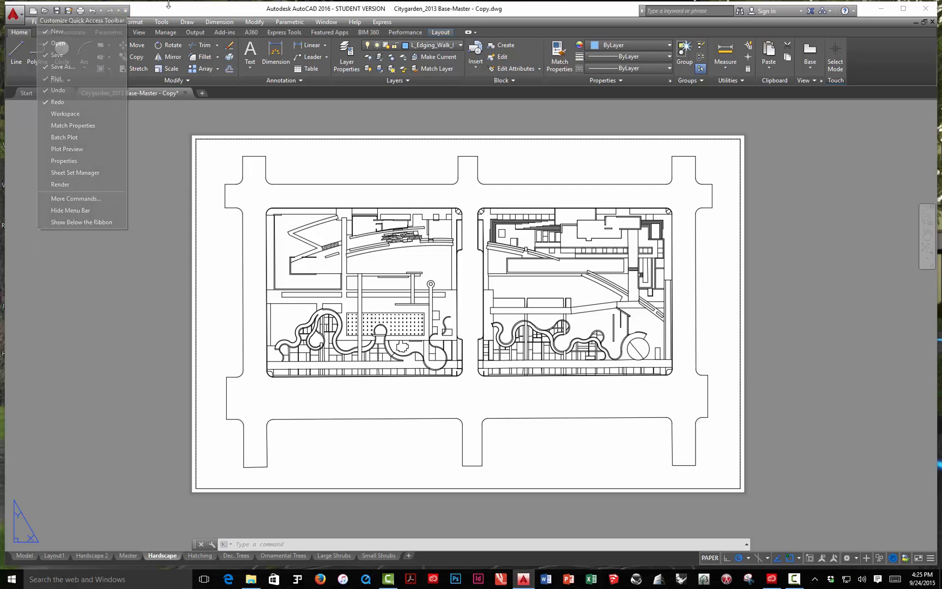
left_click(37, 22)
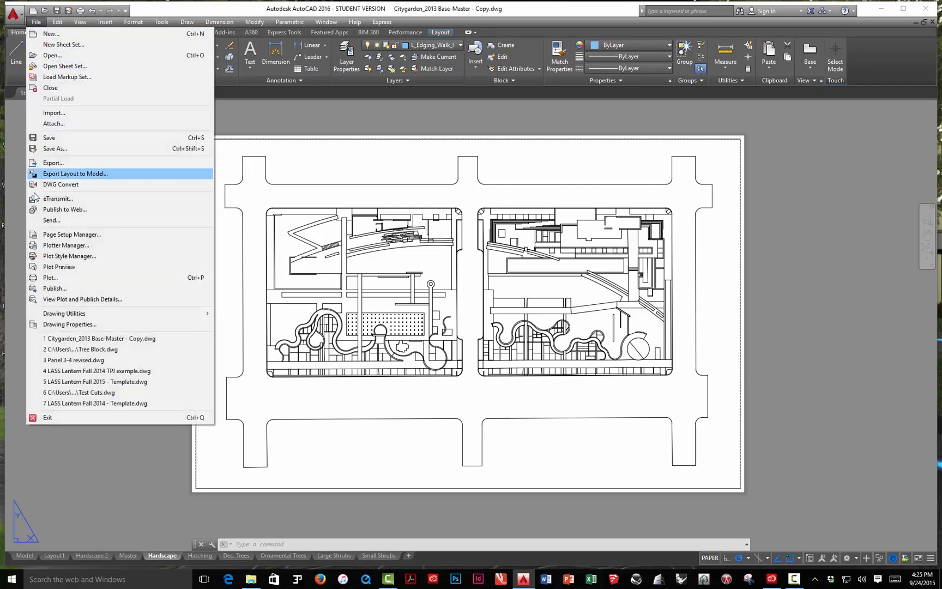
left_click(73, 282)
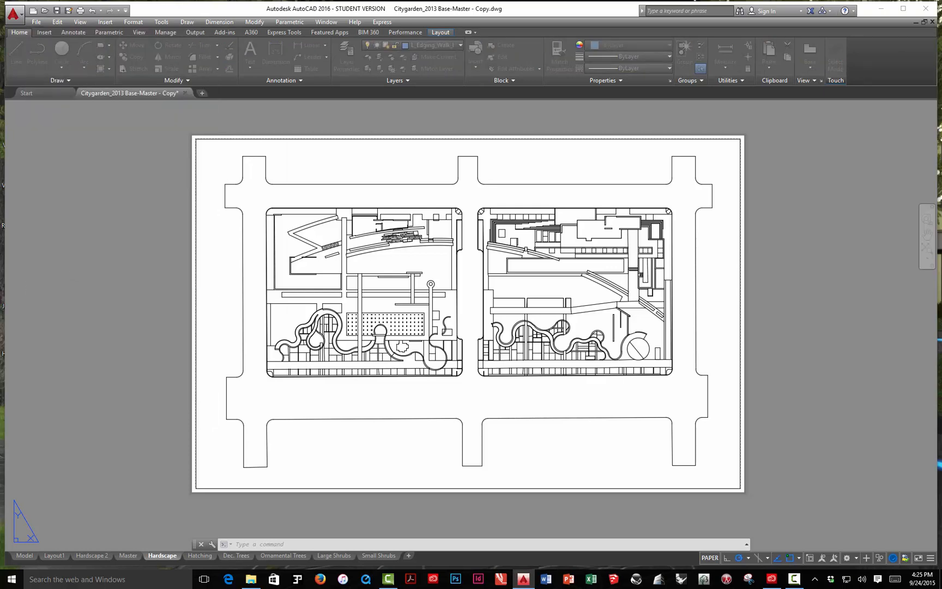
left_click_drag(376, 135, 345, 119)
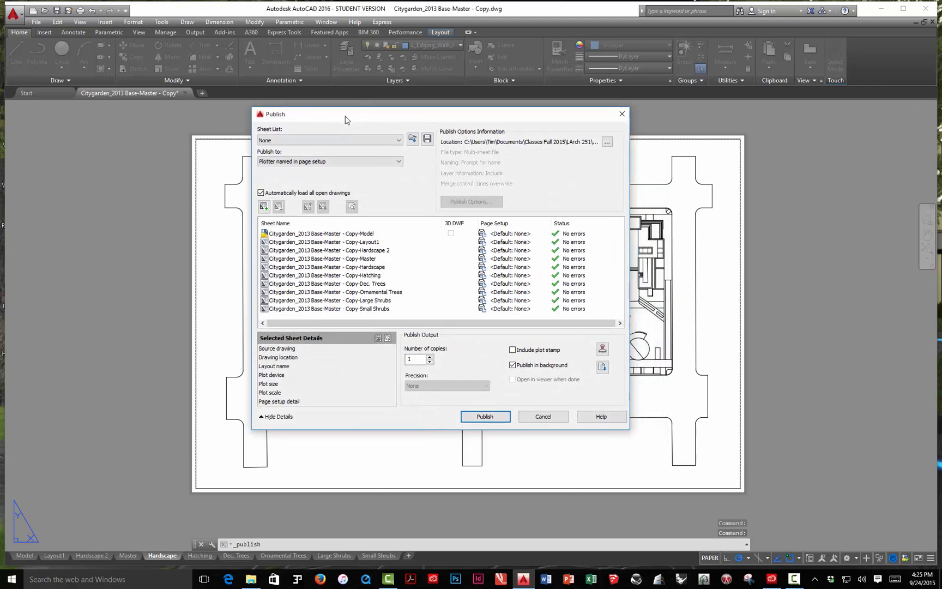
Step: Remove the Model and Hardscape 2 sheets from the list of sheets to publish
left_click(331, 234)
right_click(330, 236)
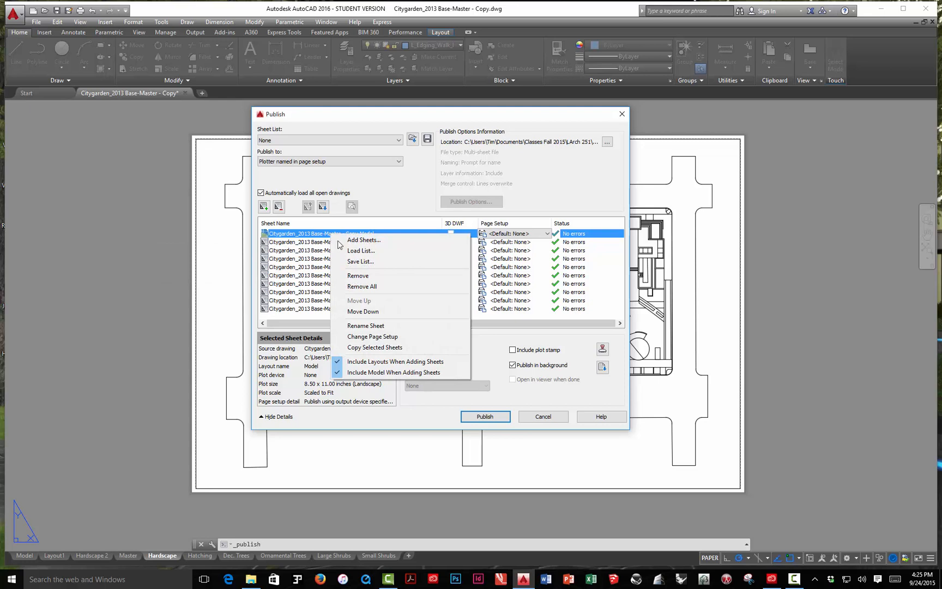
left_click(358, 275)
left_click(350, 243)
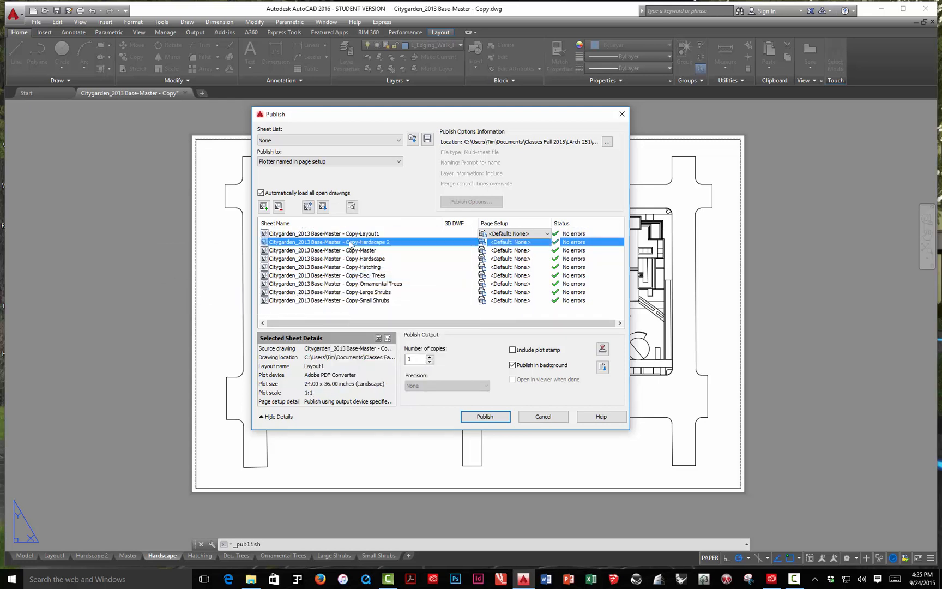
right_click(351, 243)
left_click(379, 284)
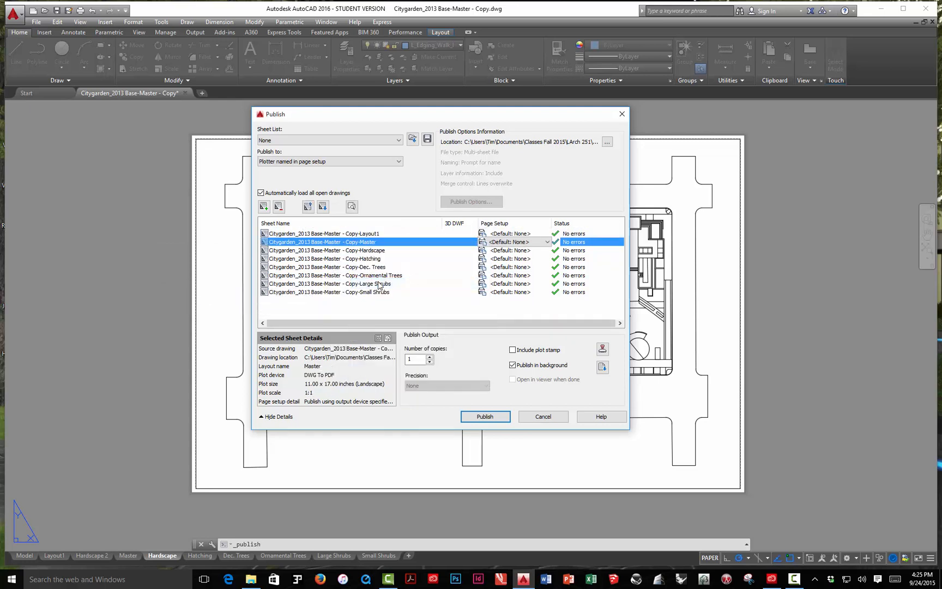
Step: Remove the Layout1 and Master sheets from the publish list, keeping the Hardscape, Hatching, tree and shrub sheets
left_click(362, 234)
right_click(363, 234)
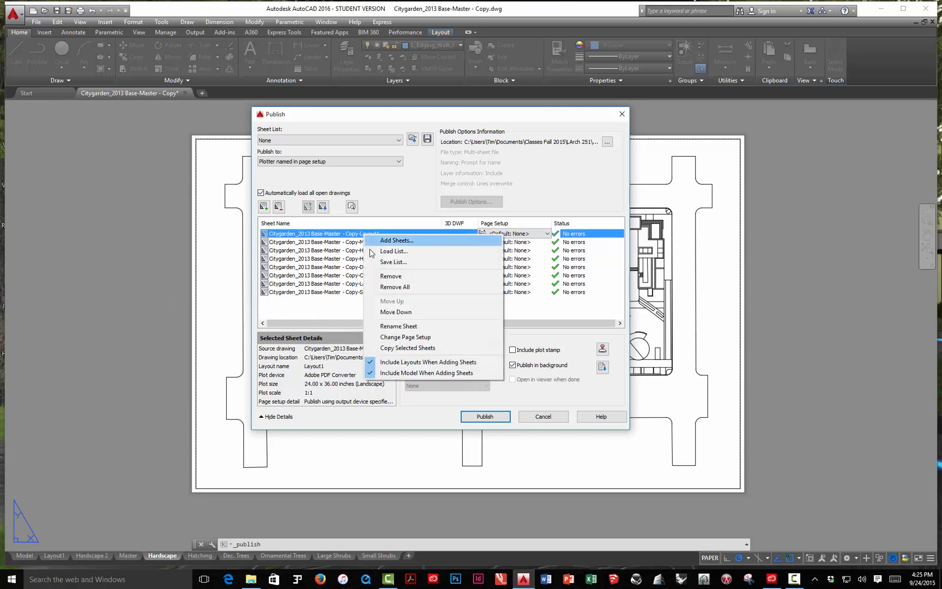
left_click(383, 277)
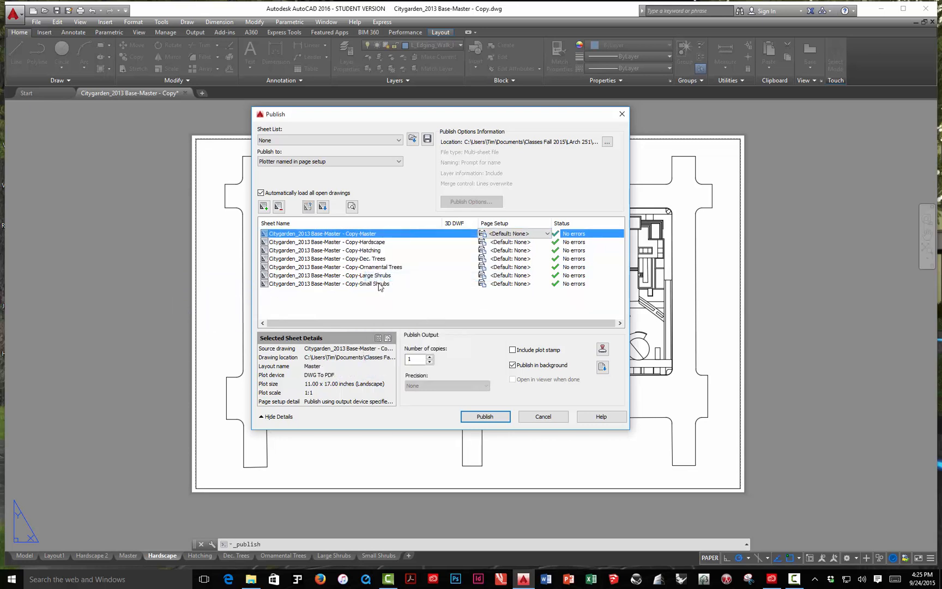
right_click(366, 235)
left_click(383, 277)
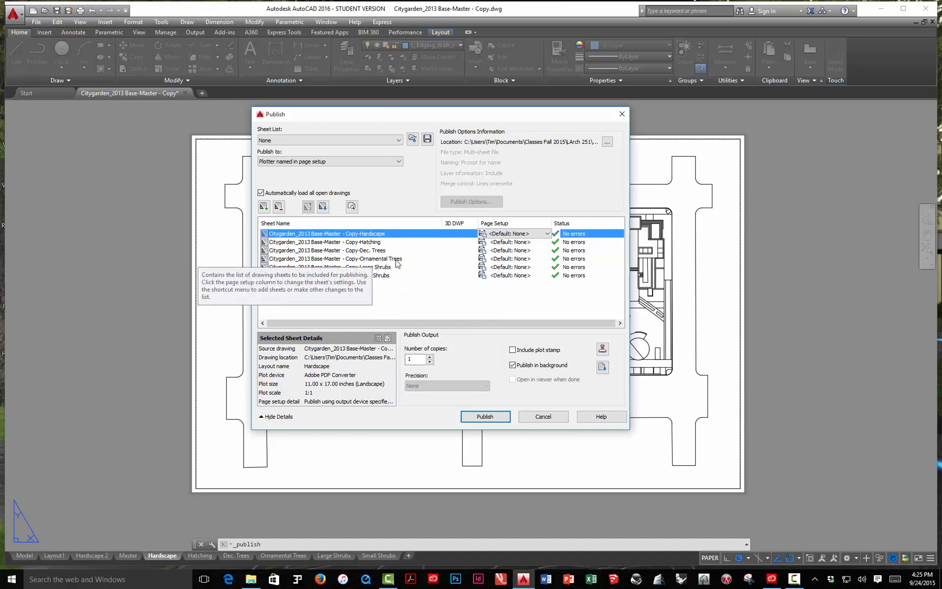
left_click(384, 299)
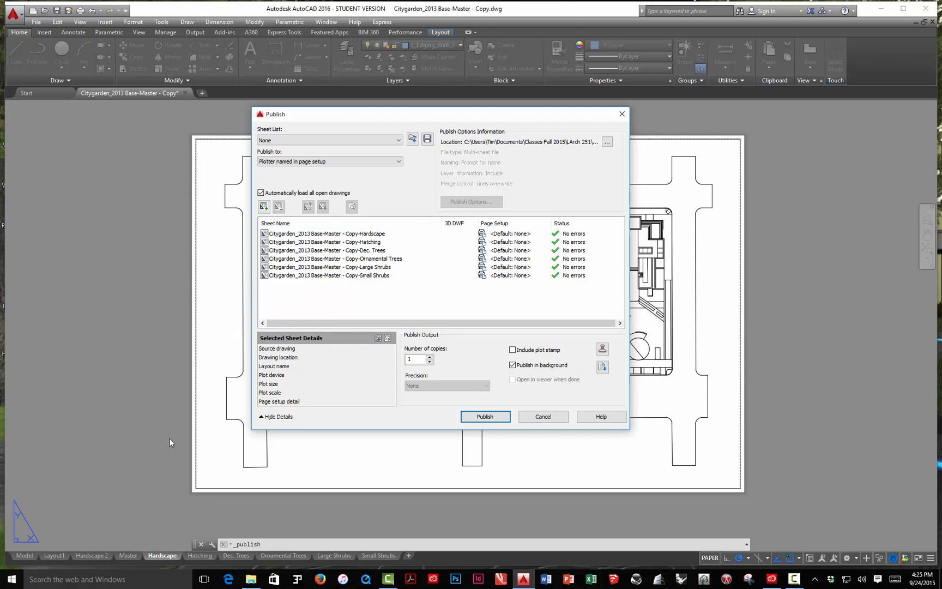
right_click(326, 235)
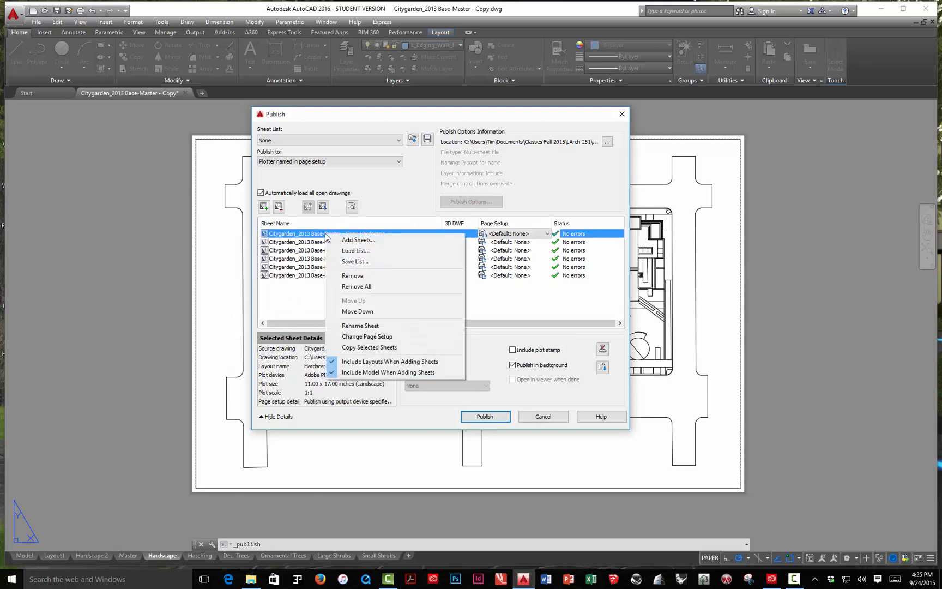
left_click(472, 296)
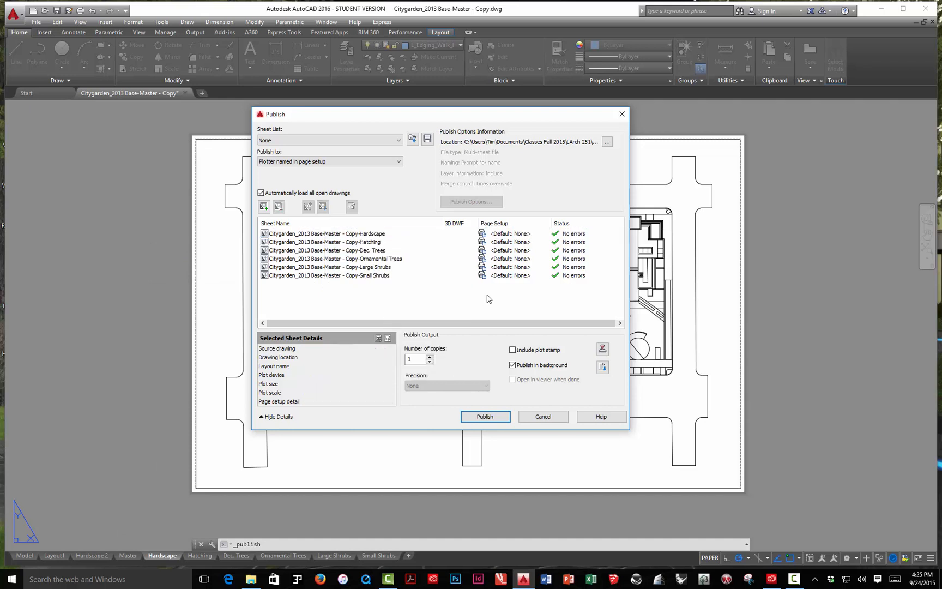
Step: Set the publish format to PDF and turn off Prompt for name and Multi-sheet file in the publish options
left_click(331, 161)
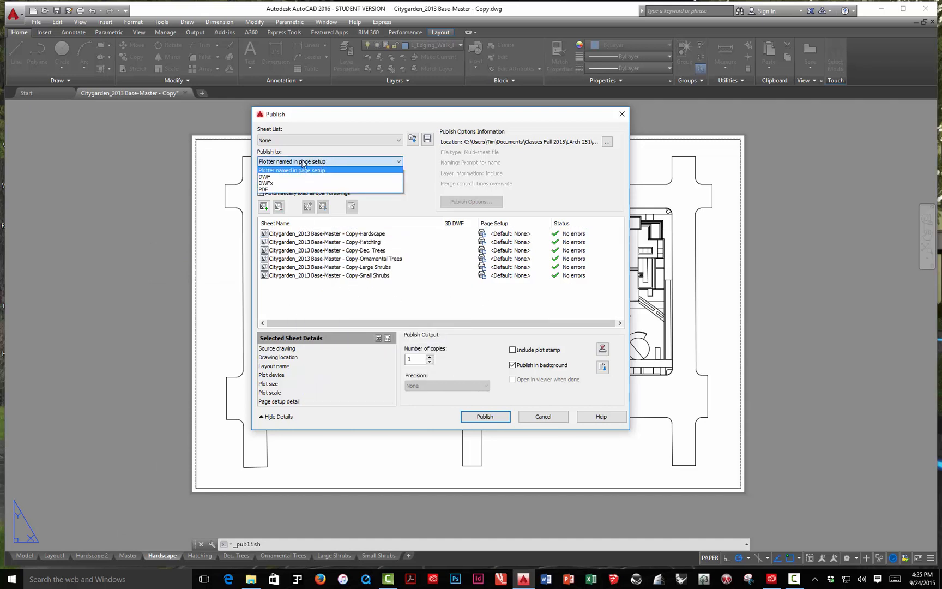
left_click(265, 189)
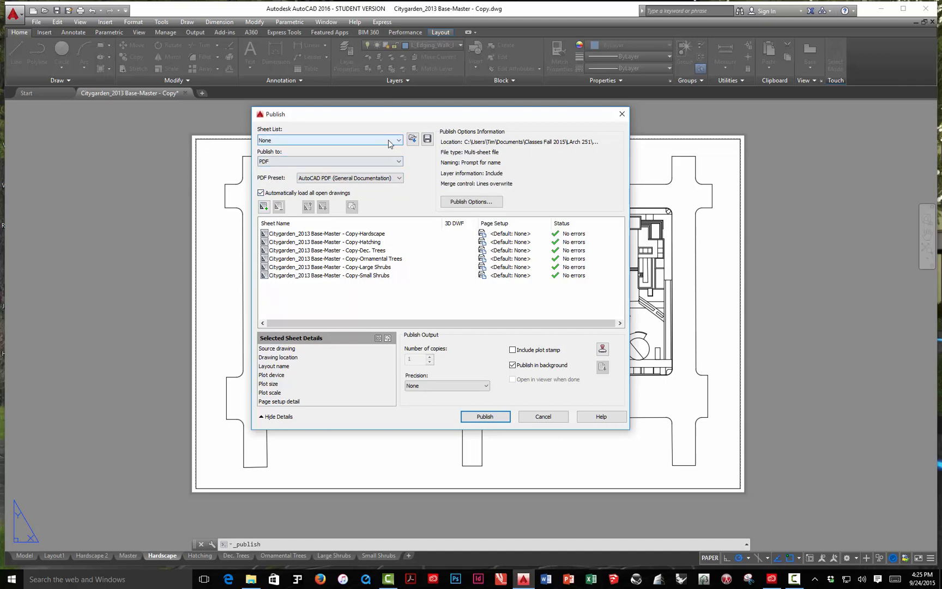
left_click(469, 203)
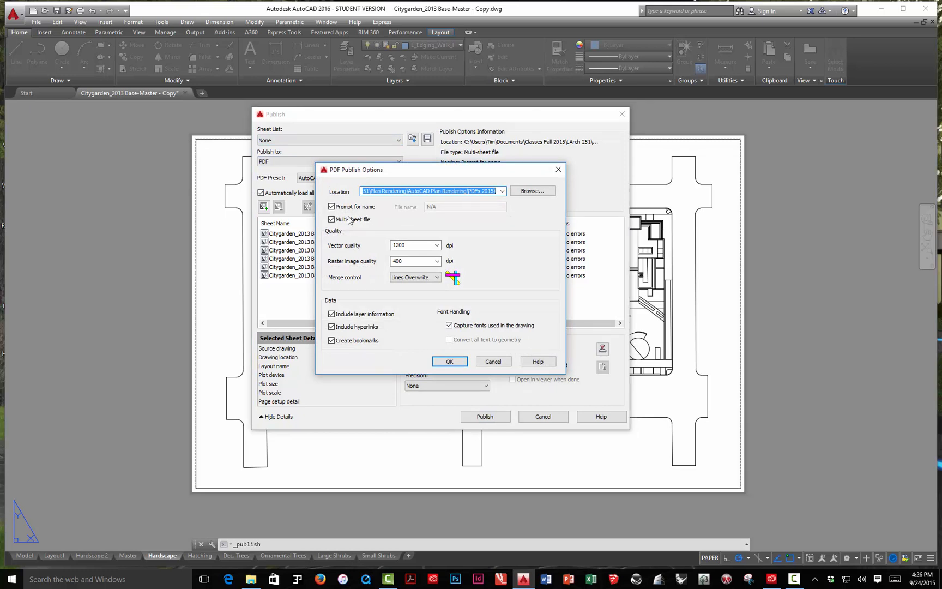
left_click(330, 206)
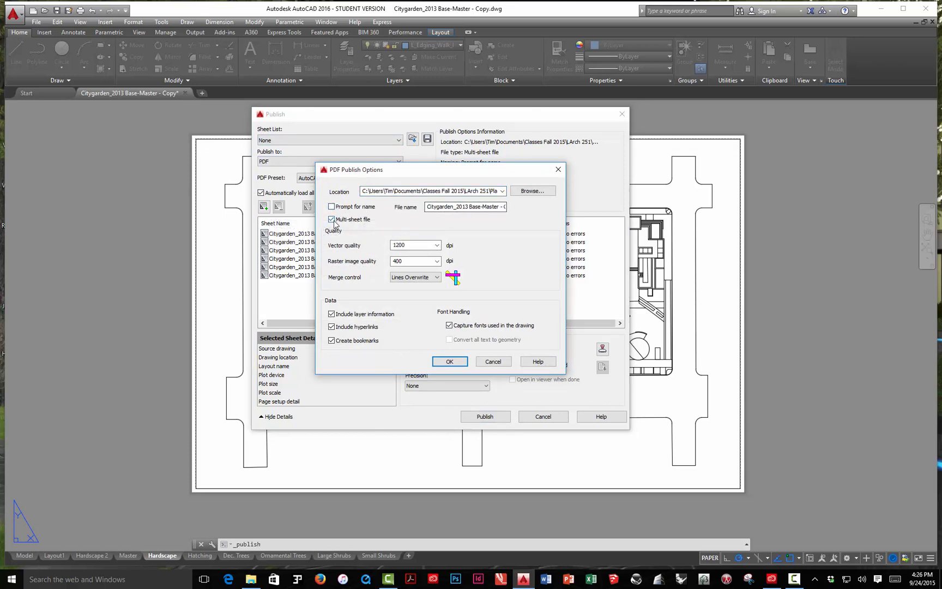
left_click(332, 220)
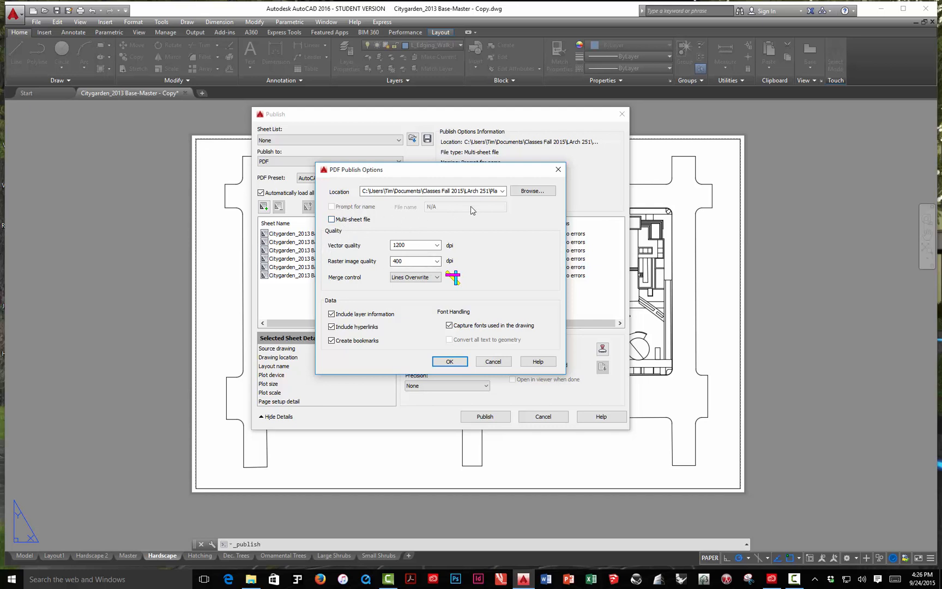
Step: Choose the PDFs 2015 folder inside AutoCAD Plan Rendering as the PDF output location and accept the publish options
left_click(522, 191)
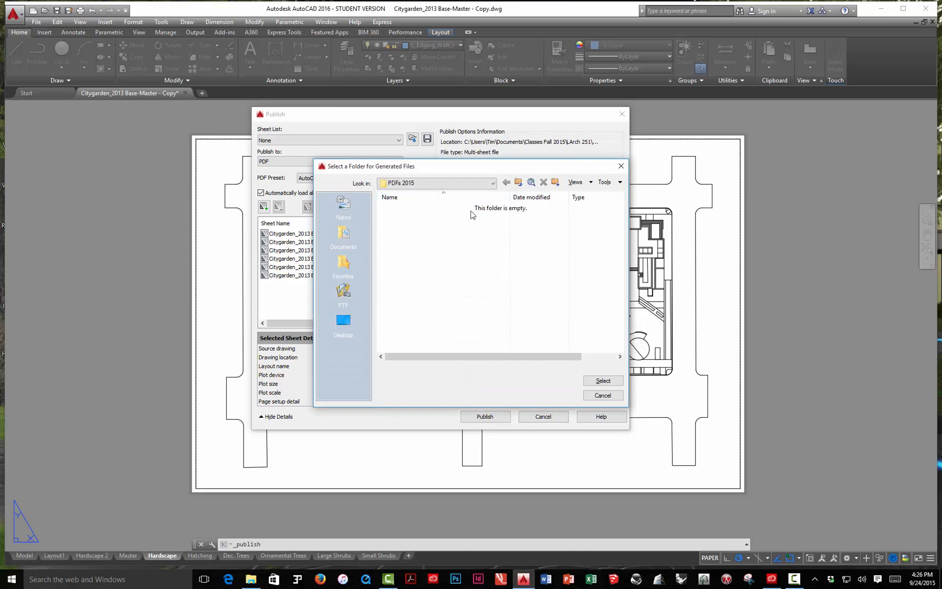
left_click(517, 183)
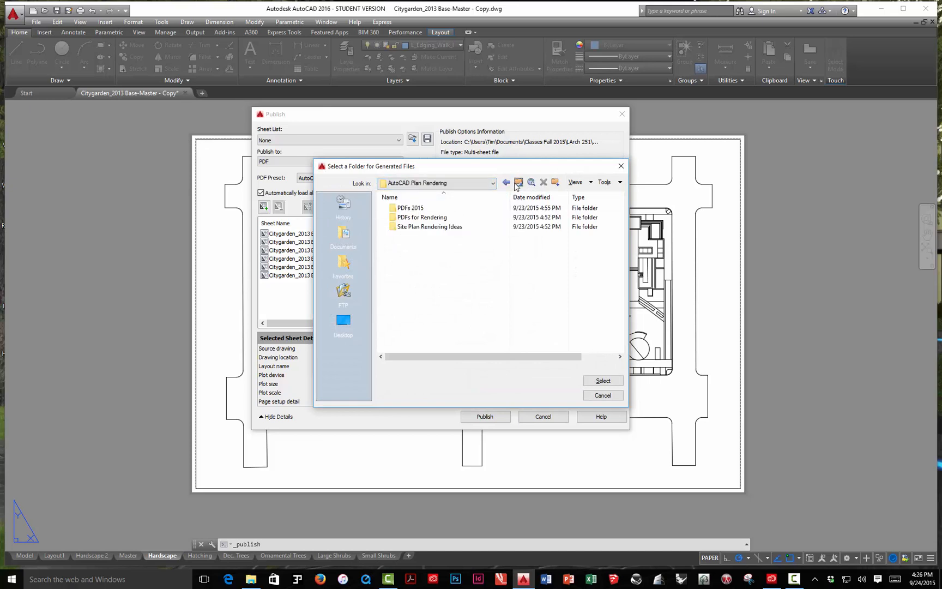
double_click(410, 210)
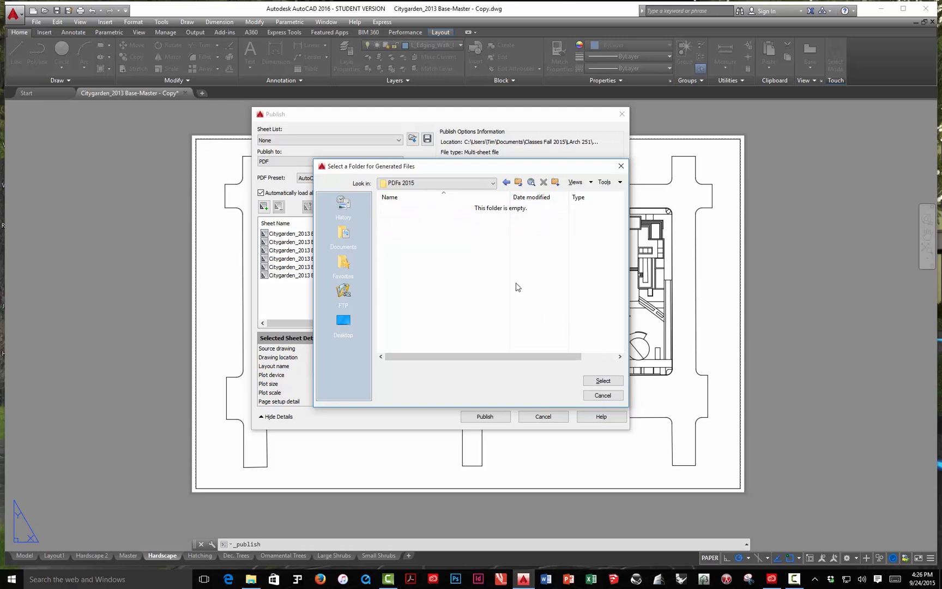
left_click(598, 383)
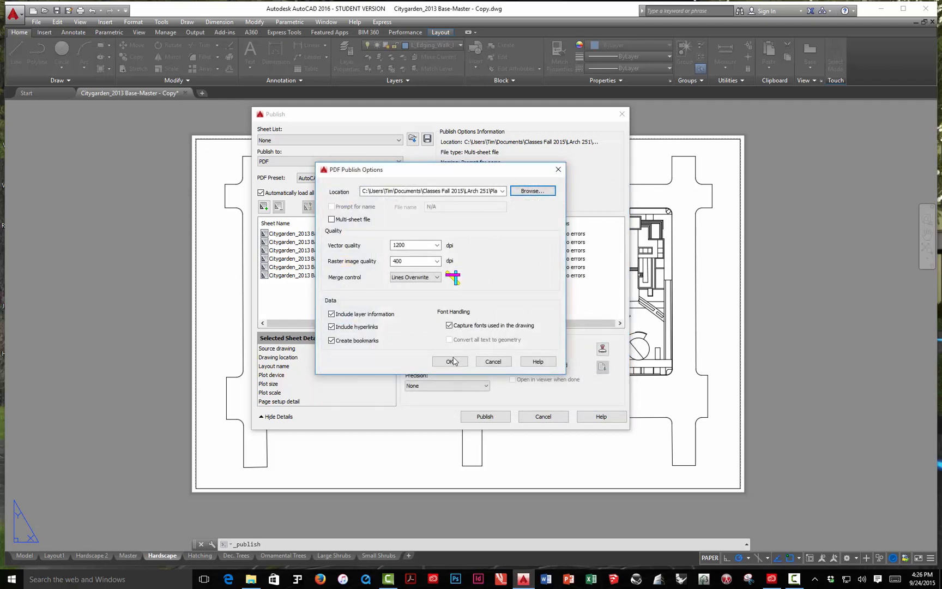
left_click(451, 360)
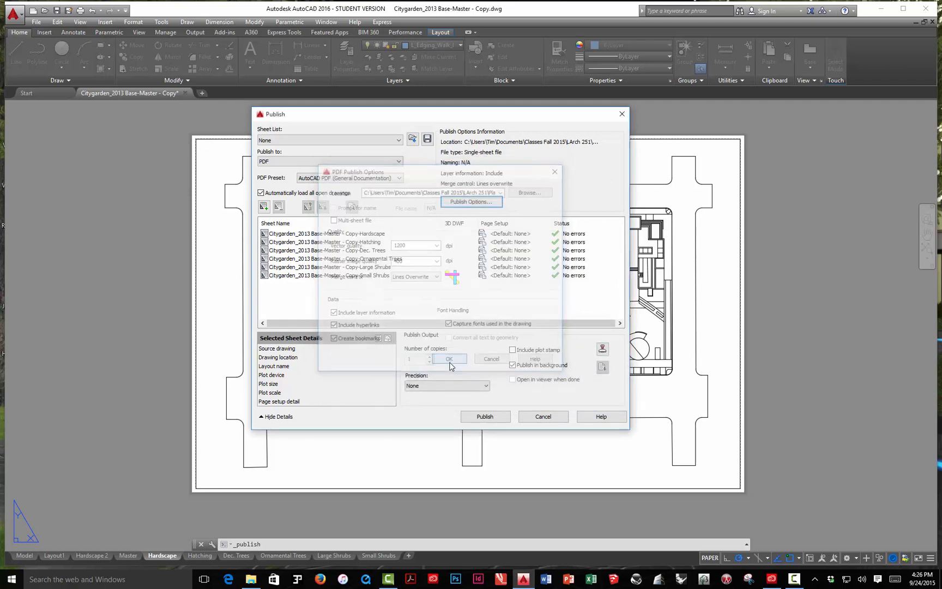
Step: Turn off publishing in the background and publish the sheets to PDF without saving the sheet list
left_click(512, 365)
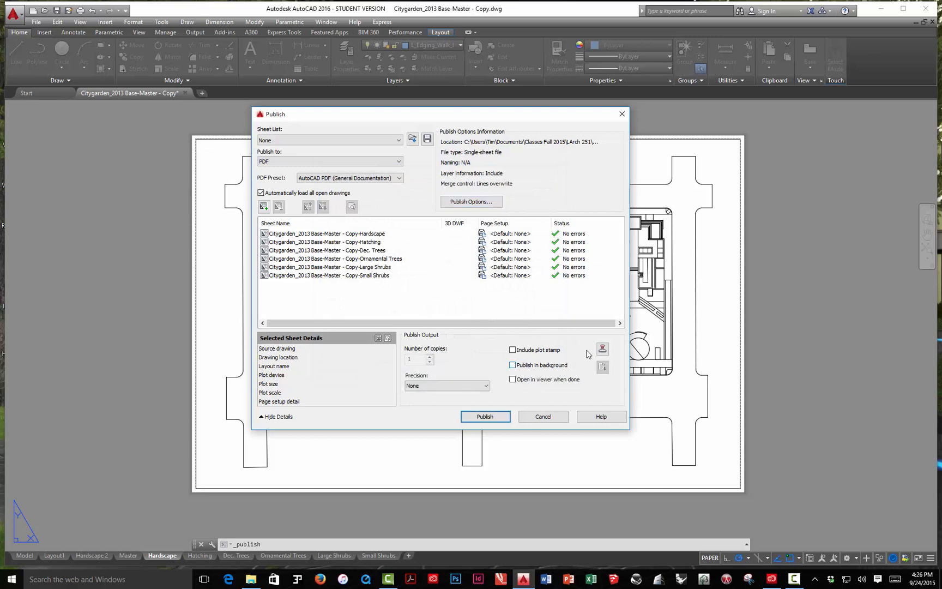
left_click(490, 416)
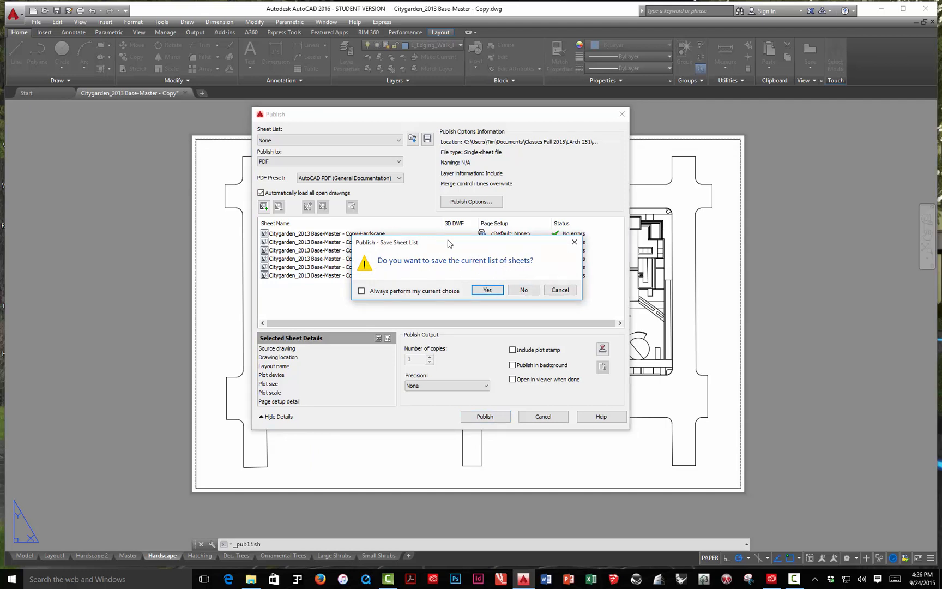
left_click(520, 290)
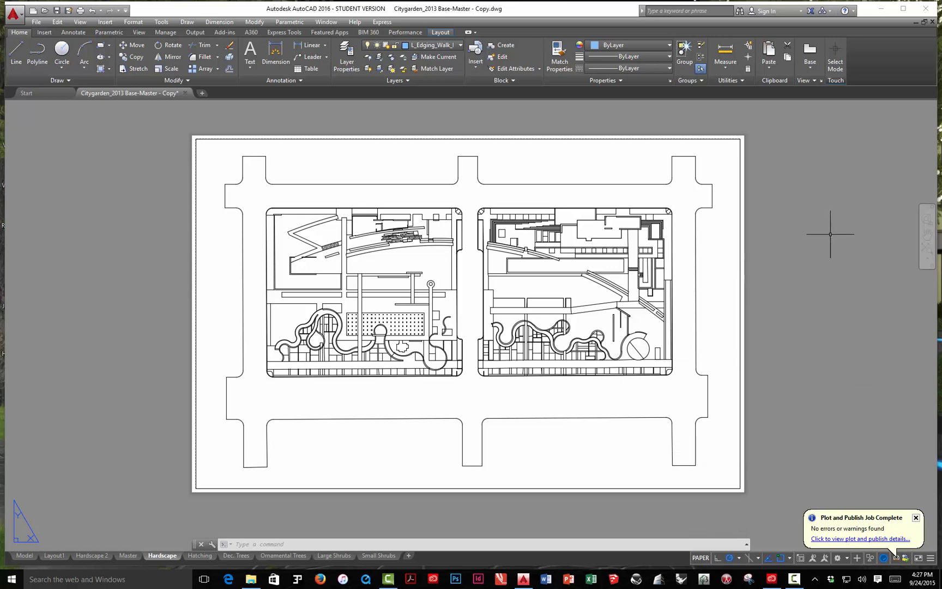
Step: Switch to File Explorer, open the PDFs 2015 folder and widen the Name column to check the published PDF file names
left_click(879, 12)
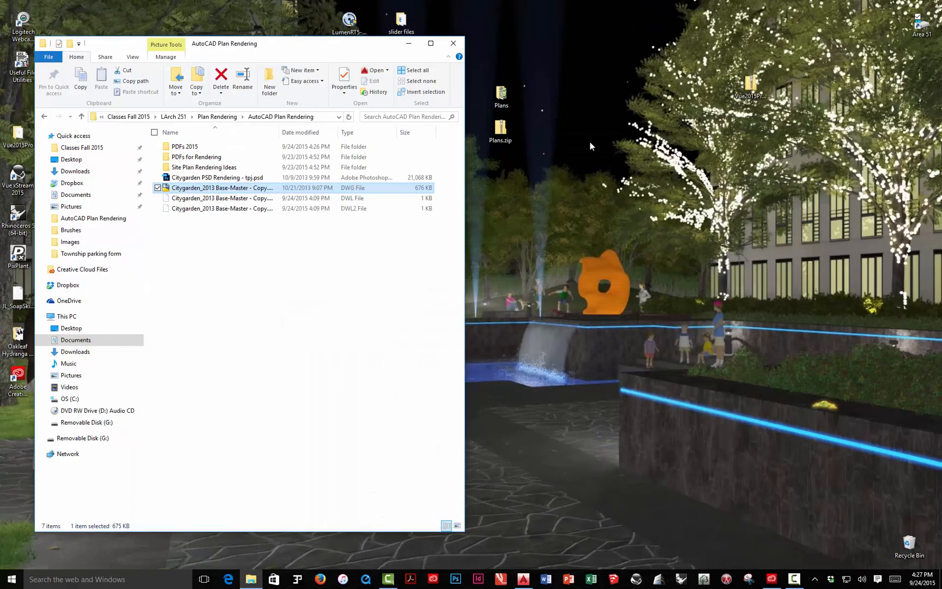
left_click(190, 147)
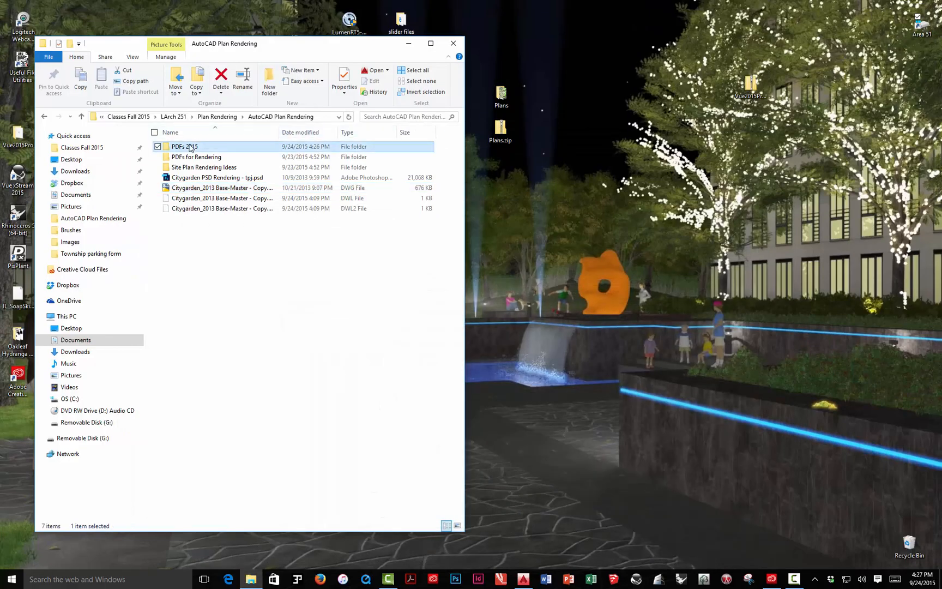
double_click(190, 147)
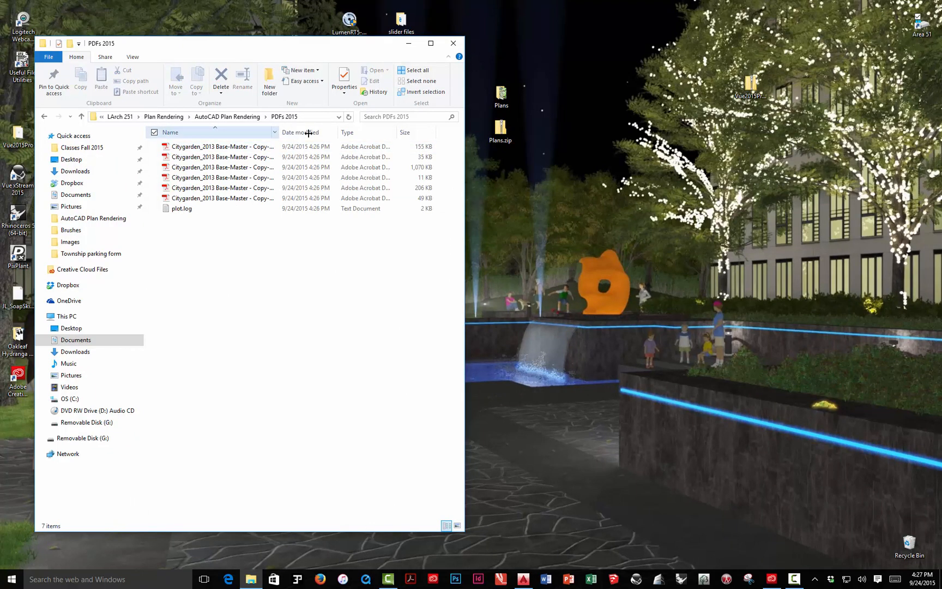
double_click(278, 132)
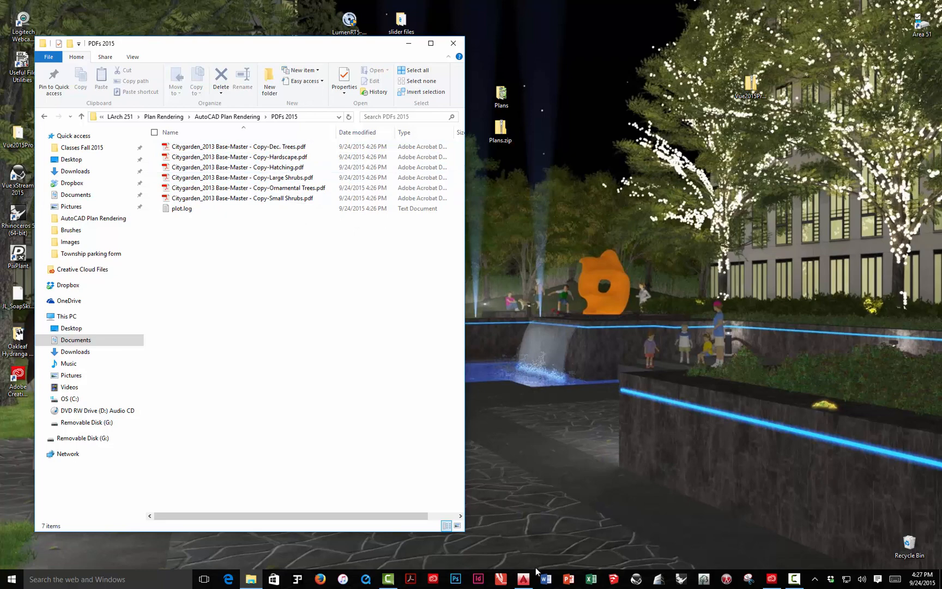
Step: Switch back to AutoCAD and review the Master layout and the commands available for duplicating it
left_click(521, 577)
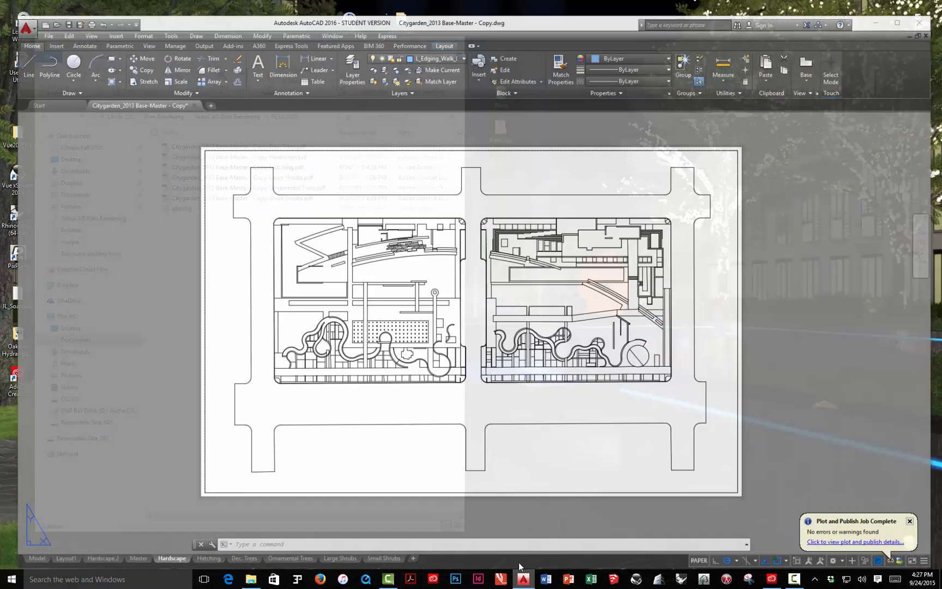
left_click(127, 555)
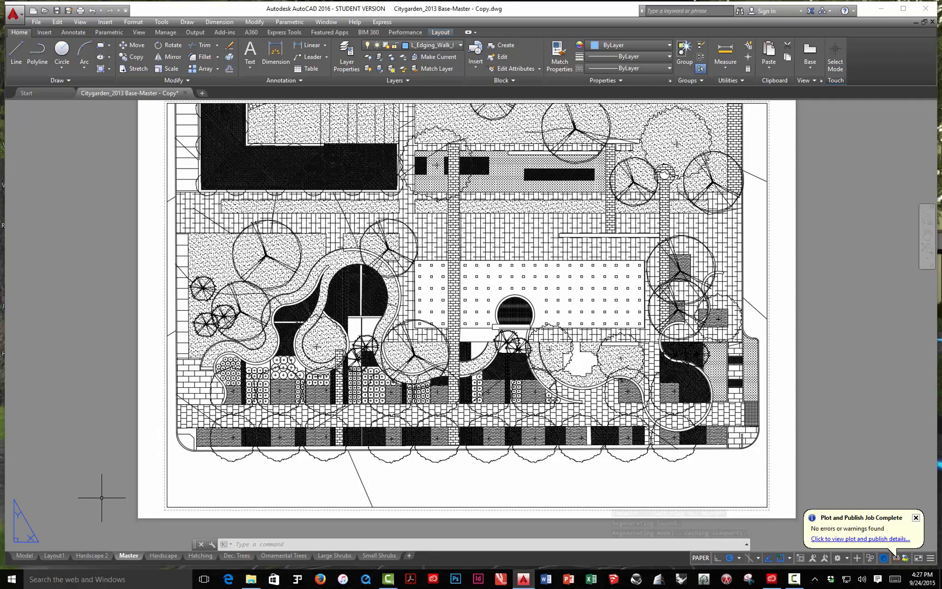
right_click(129, 557)
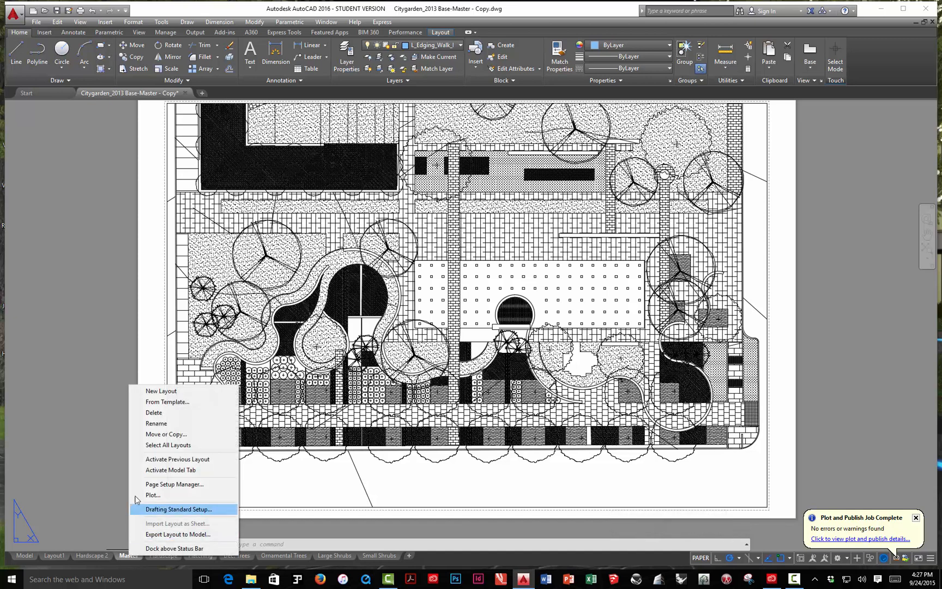
left_click(100, 409)
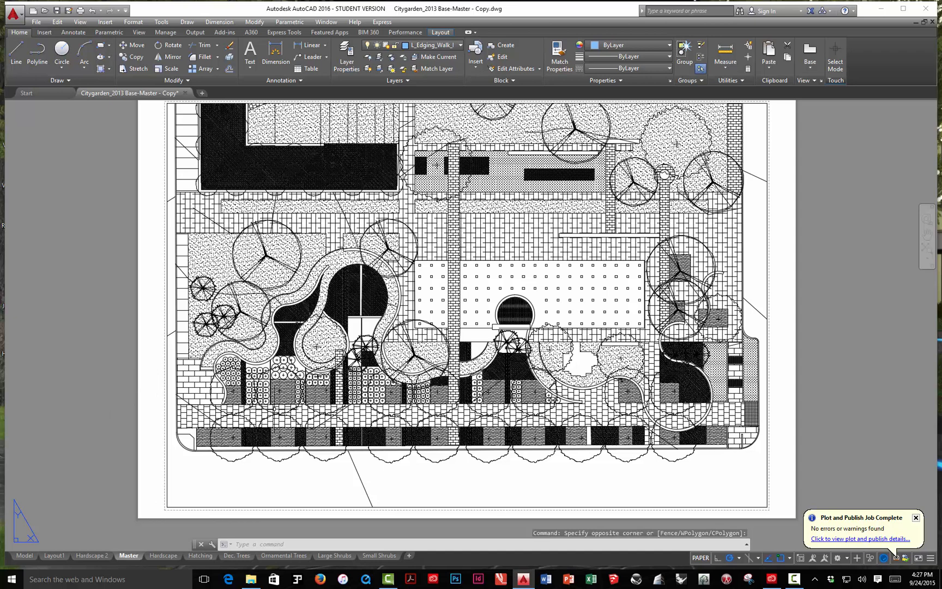
Step: Show the Hatching layout and examine the layer list's VP Freeze settings from paper space
left_click(200, 555)
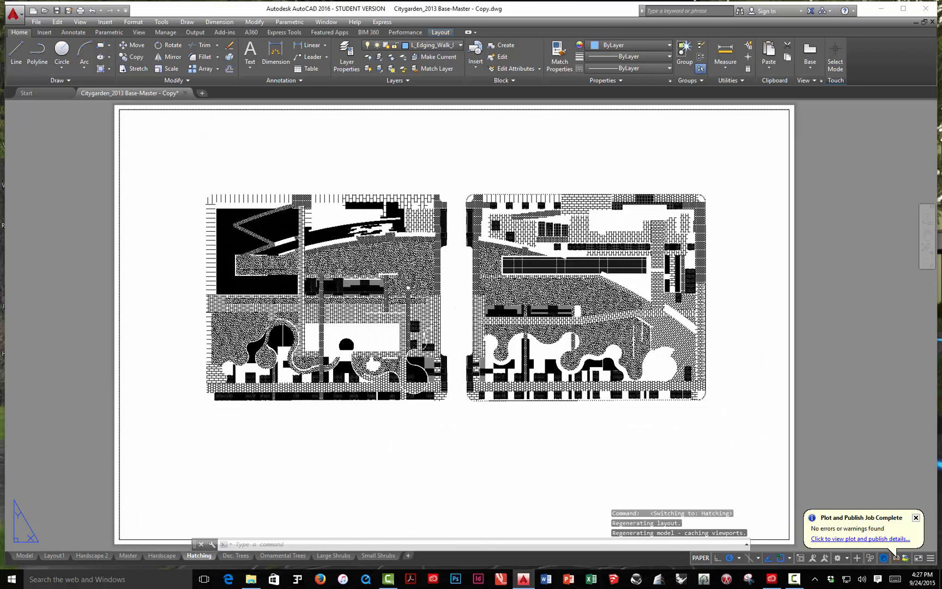
left_click(348, 52)
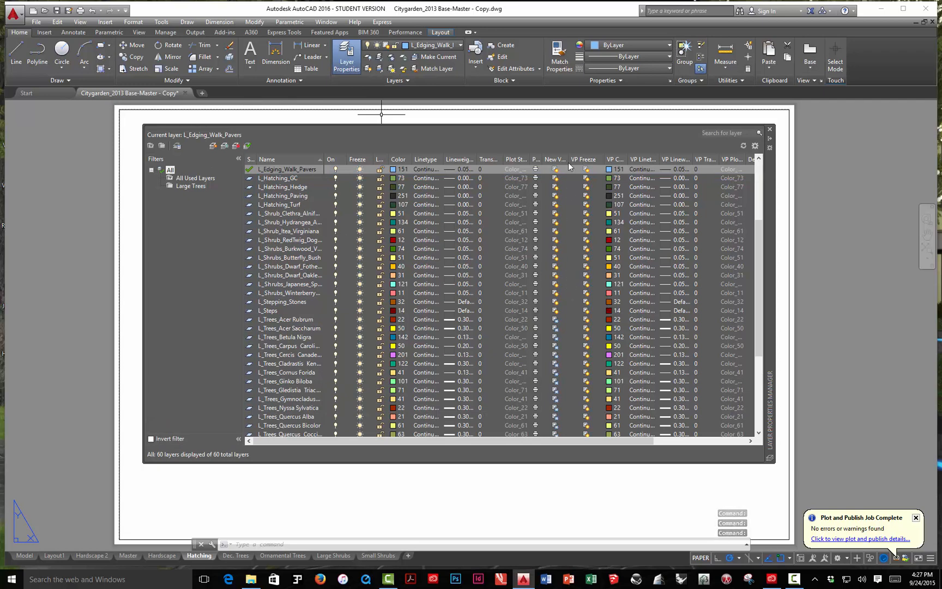
left_click(584, 168)
scroll(588, 318, "down", 3)
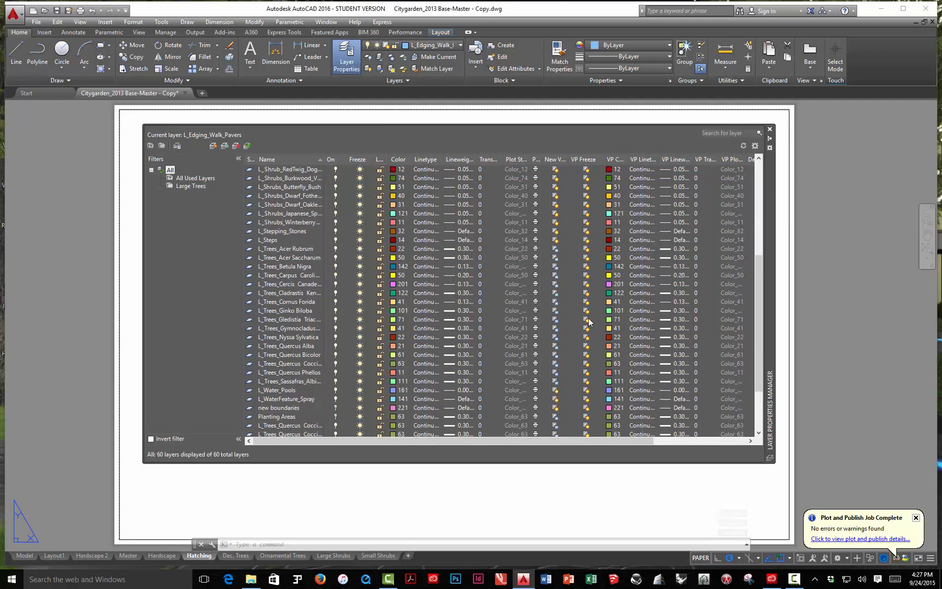
scroll(588, 318, "up", 6)
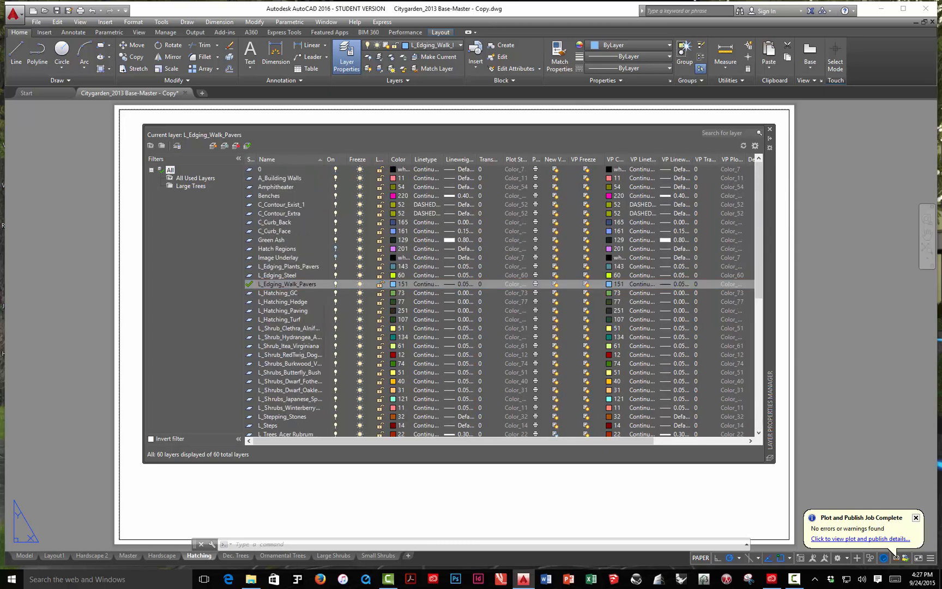
left_click(769, 129)
Step: Activate the Hatching viewport, examine which layers are frozen in it, and return to paper space
double_click(737, 195)
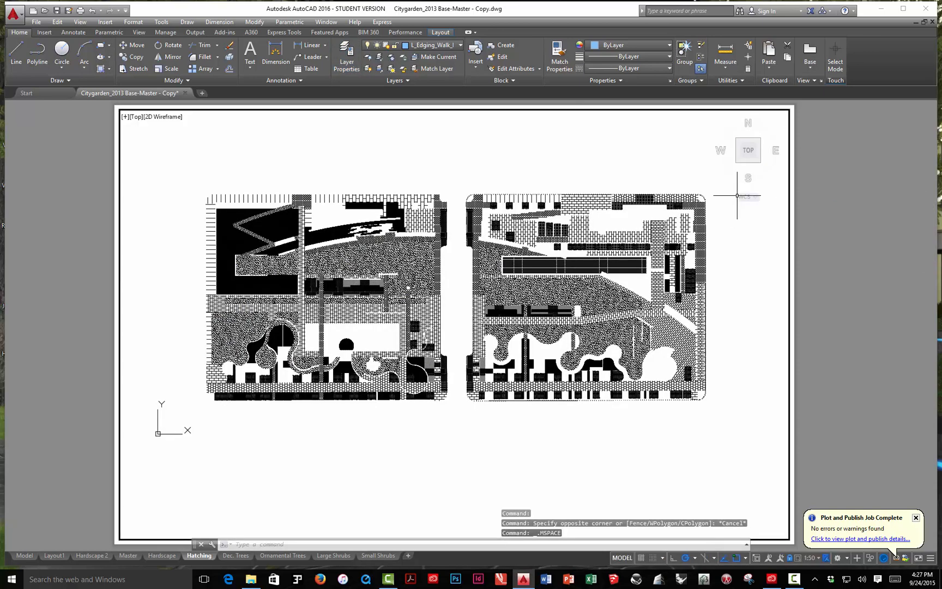
left_click(347, 56)
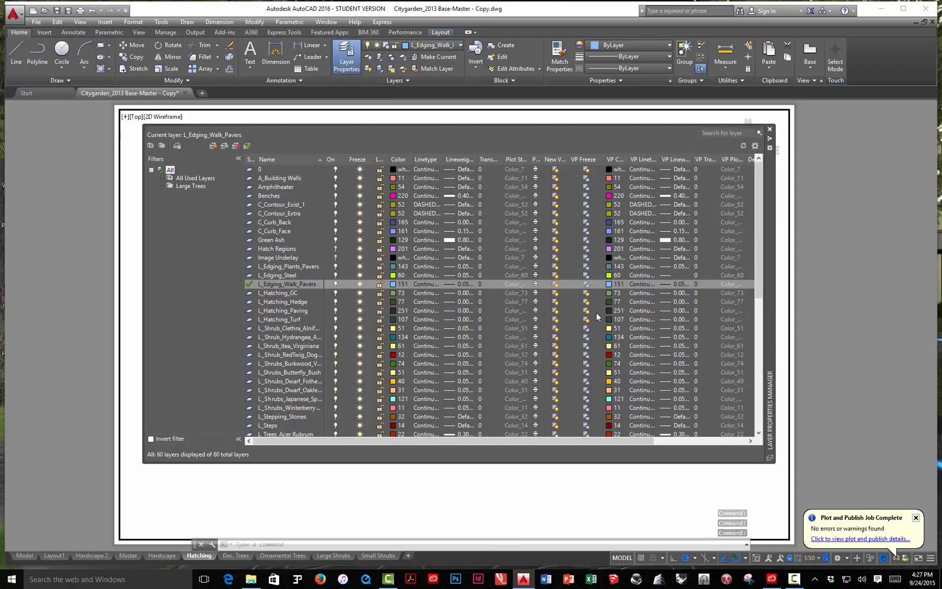
scroll(596, 312, "down", 10)
scroll(596, 311, "up", 5)
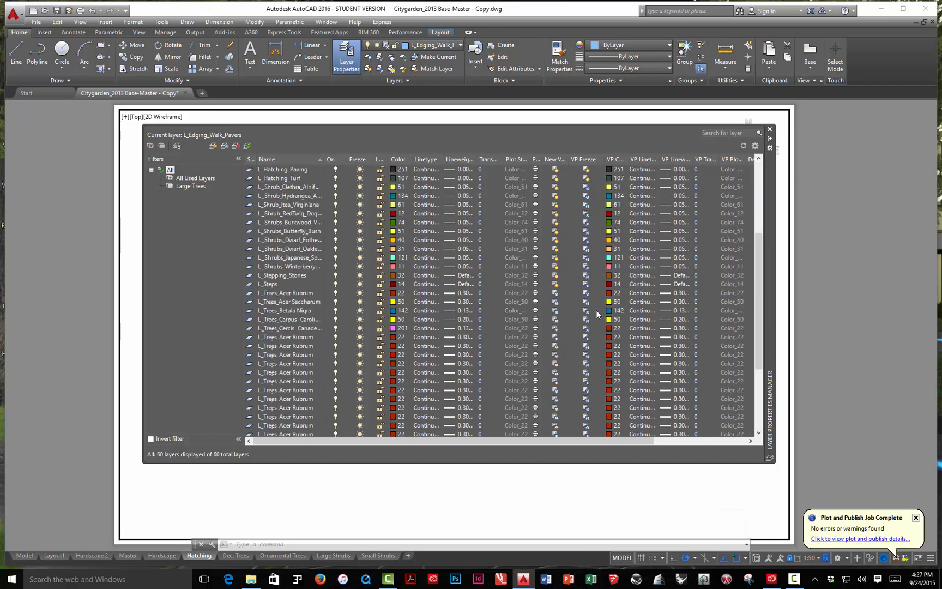
scroll(596, 309, "down", 5)
left_click(770, 129)
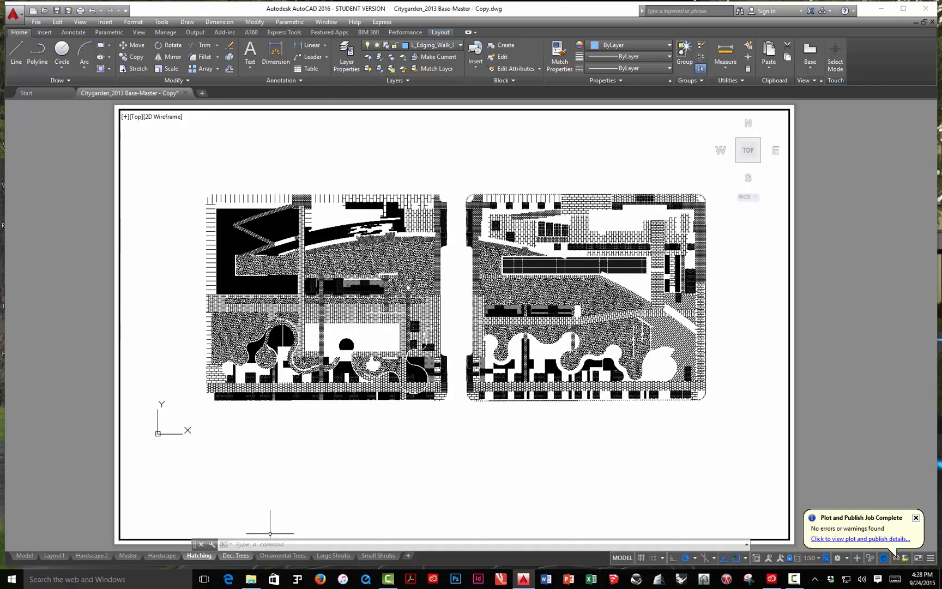
double_click(90, 446)
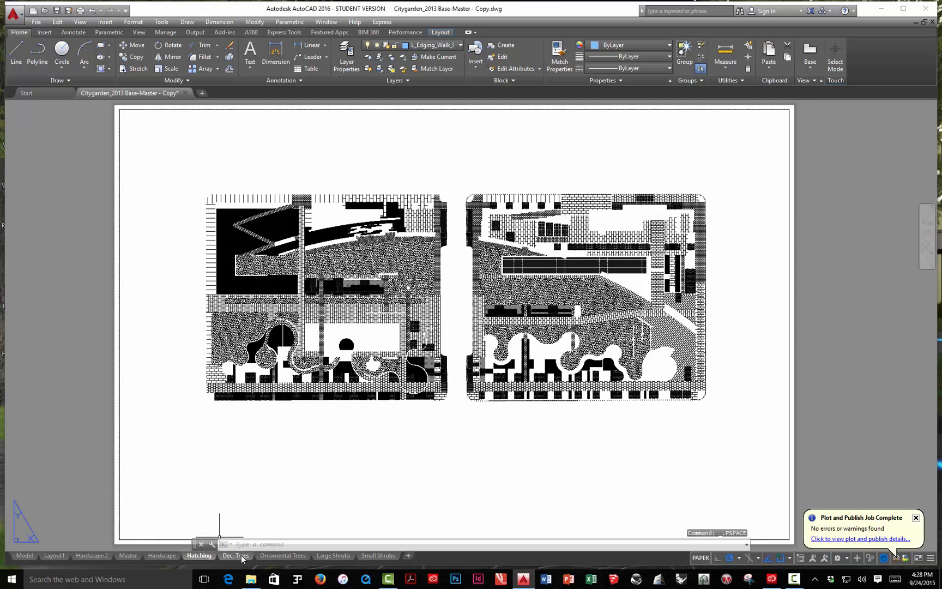
Step: Show the Dec. Trees layout, check its layer freeze settings inside the viewport, and return to paper space
left_click(236, 554)
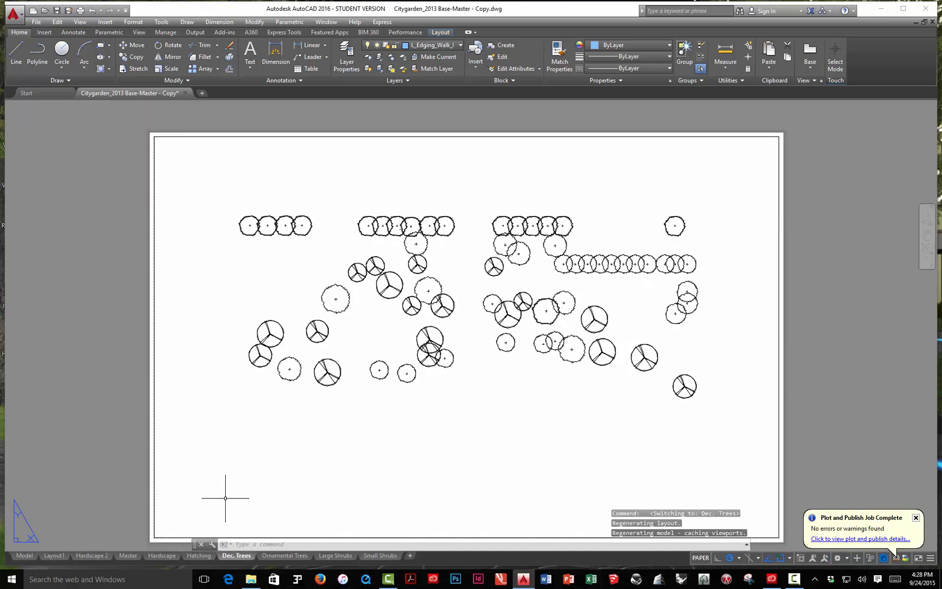
double_click(236, 305)
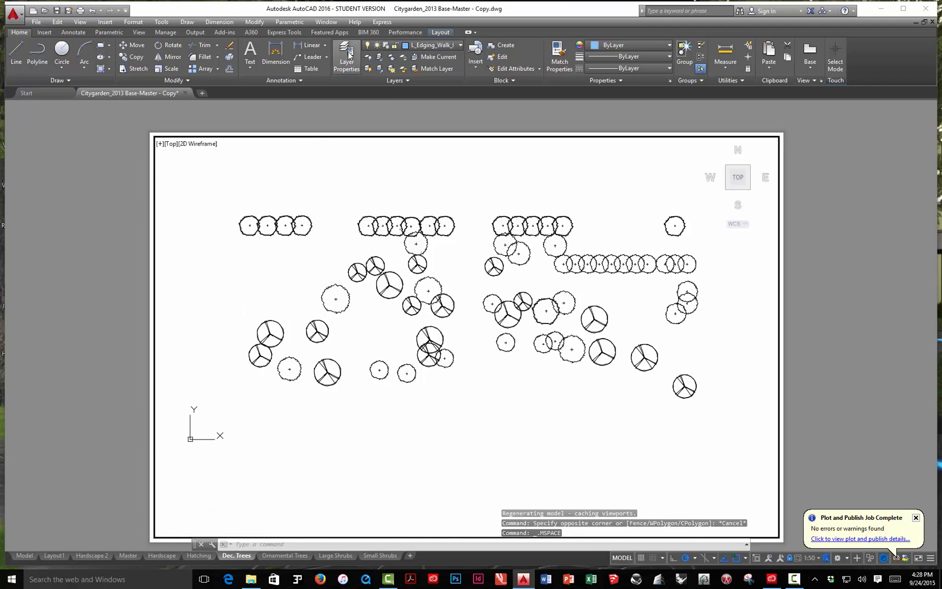
left_click(347, 54)
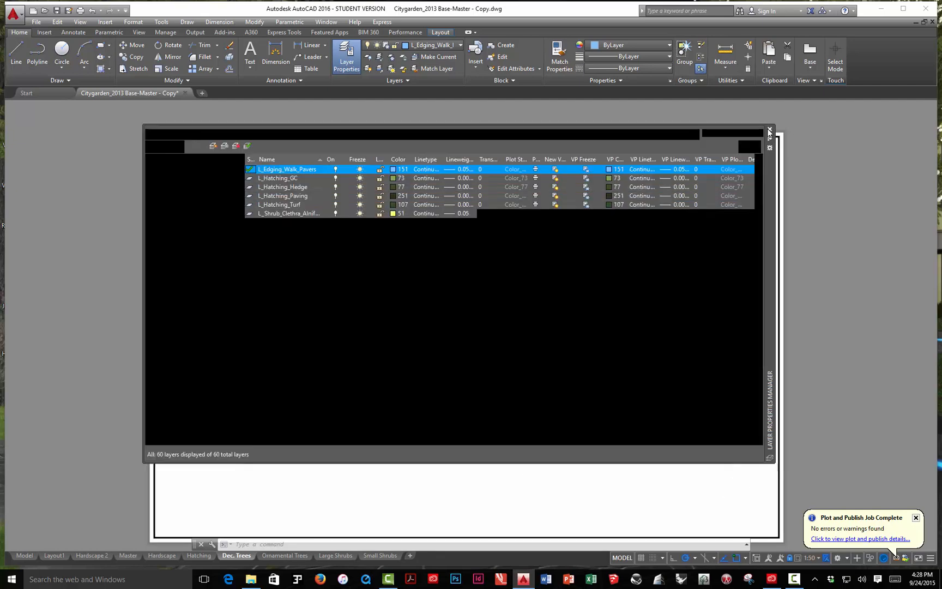
left_click(769, 130)
double_click(793, 132)
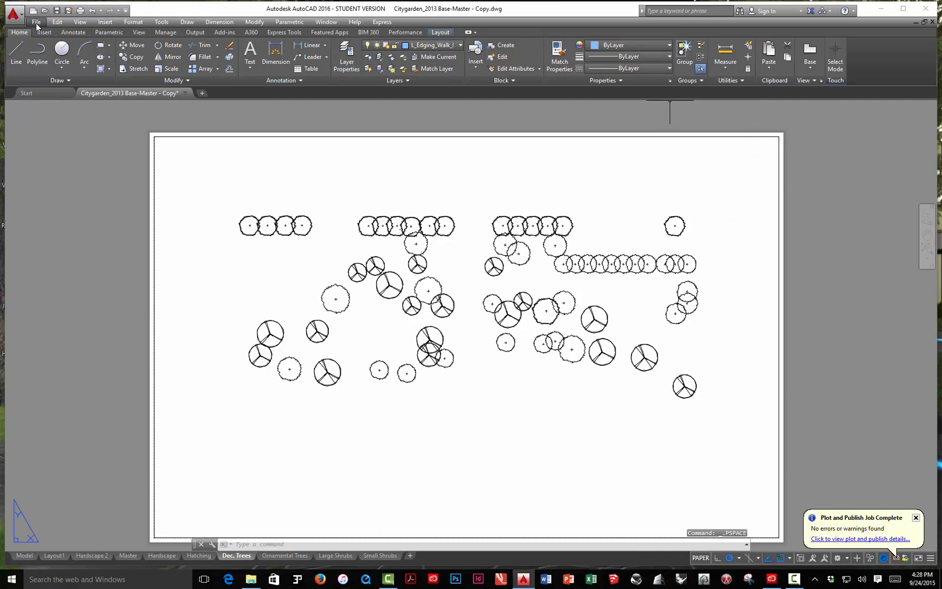
left_click(36, 23)
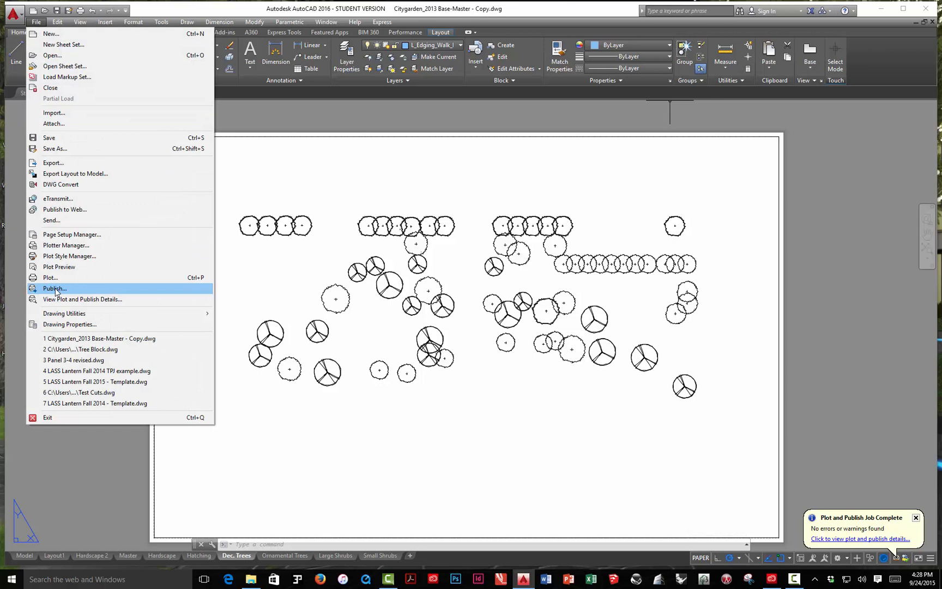
left_click(342, 123)
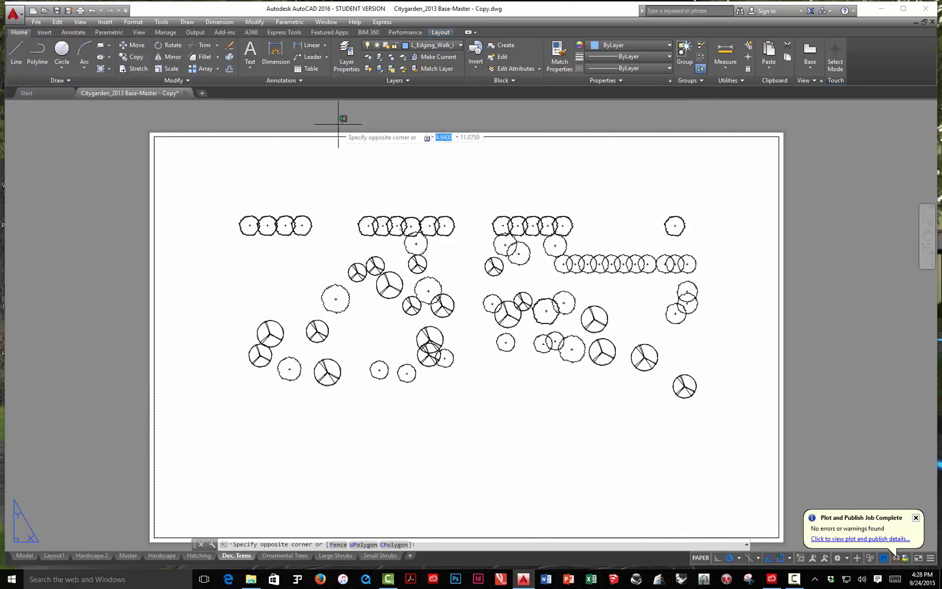
left_click(357, 111)
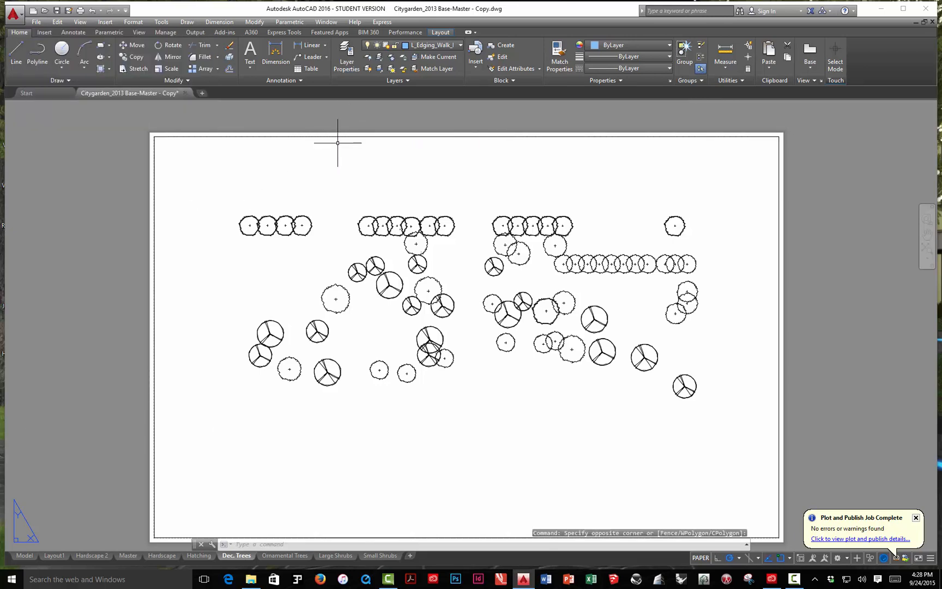